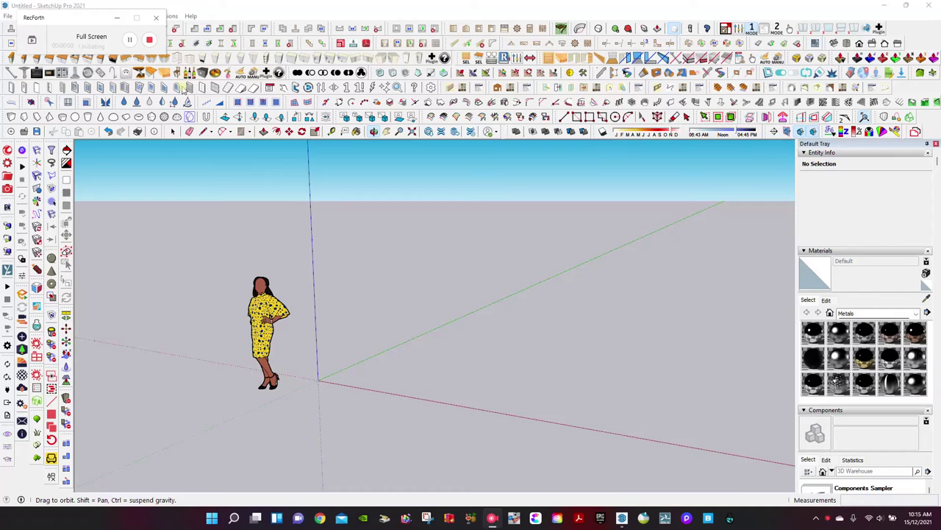
Step: Draw a closed rectangular floor outline starting at the origin with the Line tool
drag(394, 314, 397, 311)
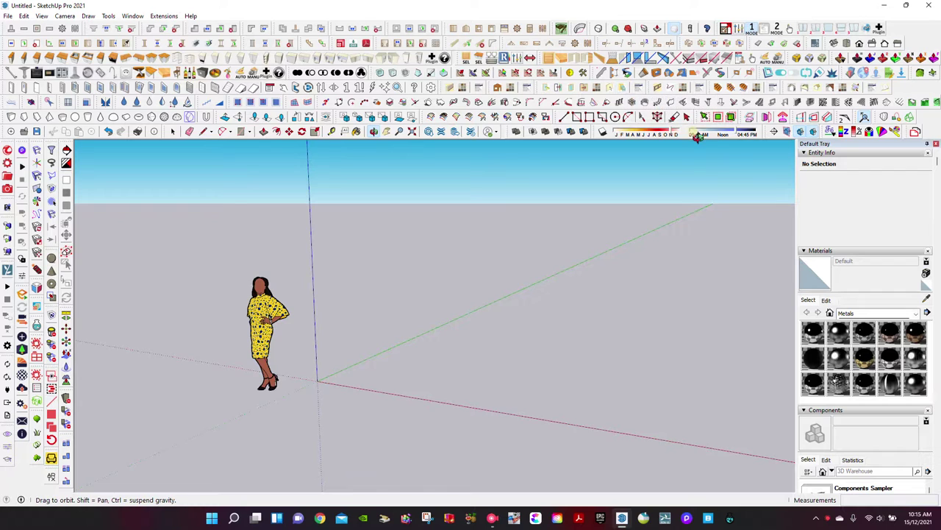
click(563, 117)
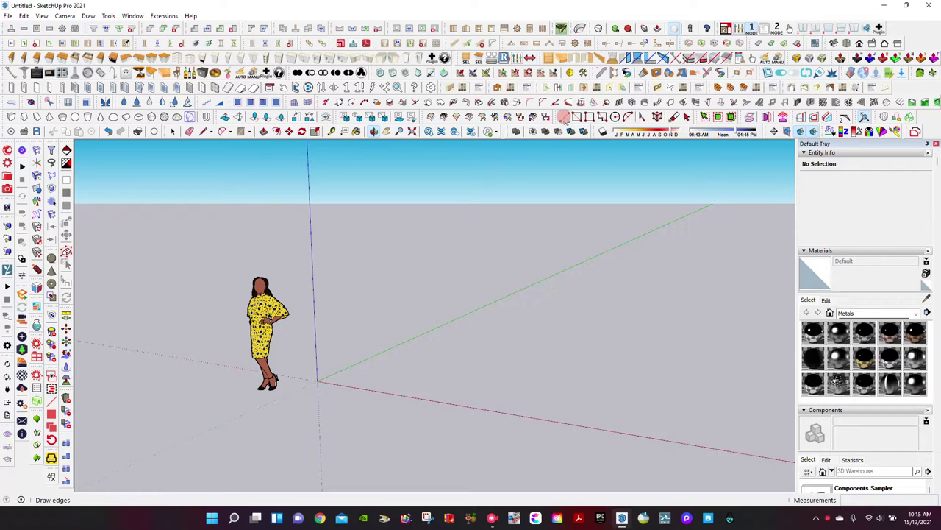
click(318, 380)
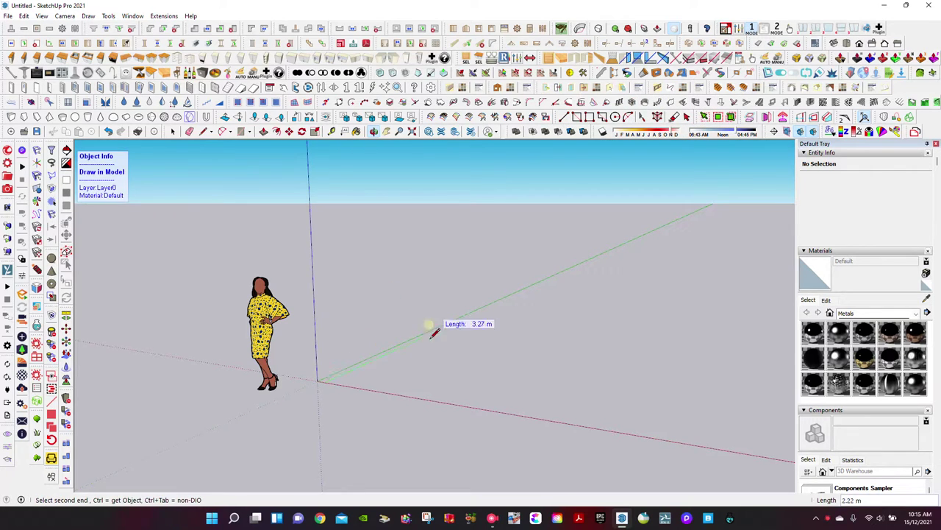
click(523, 291)
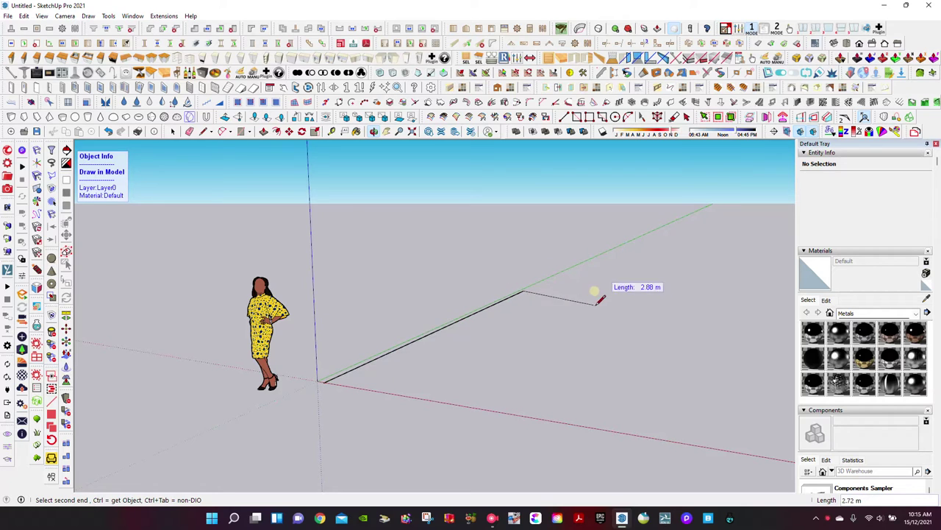
click(647, 299)
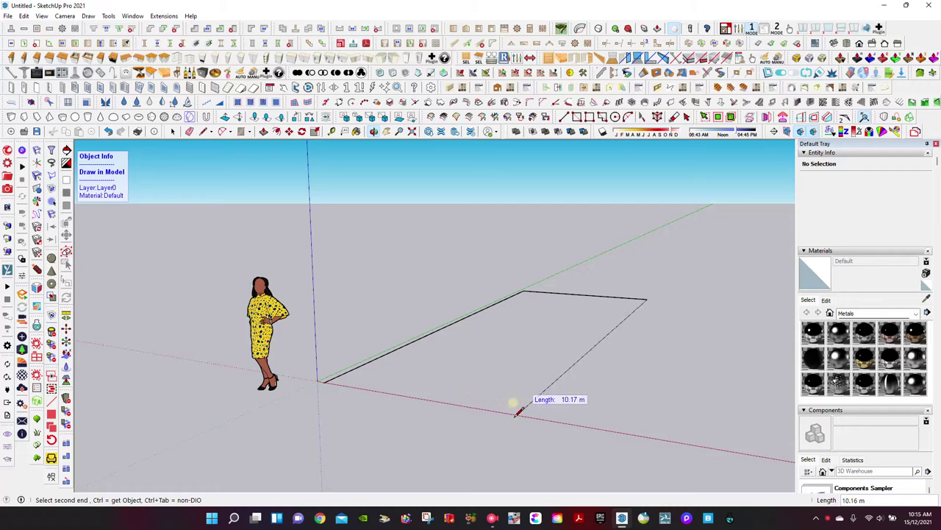
click(487, 409)
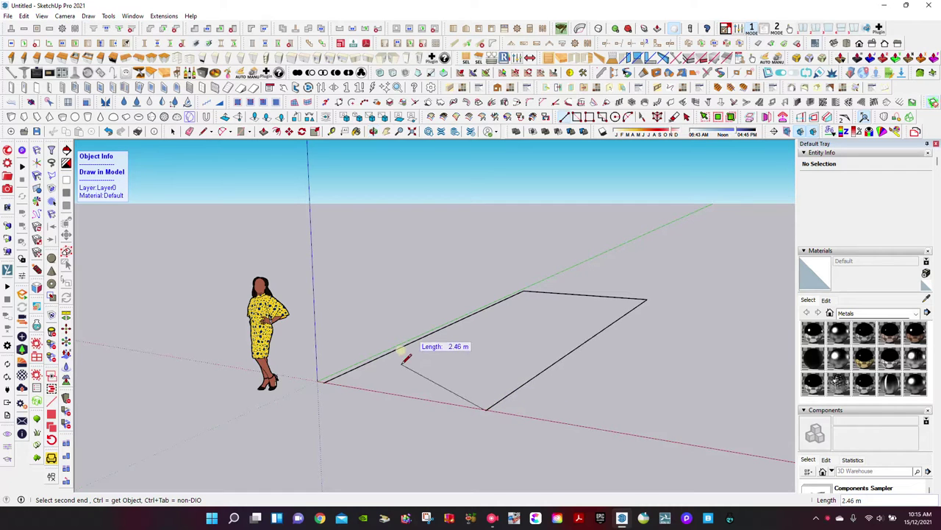
click(321, 380)
Step: Push/Pull the outline face upward into a solid box and orbit to view it
key(p)
click(385, 370)
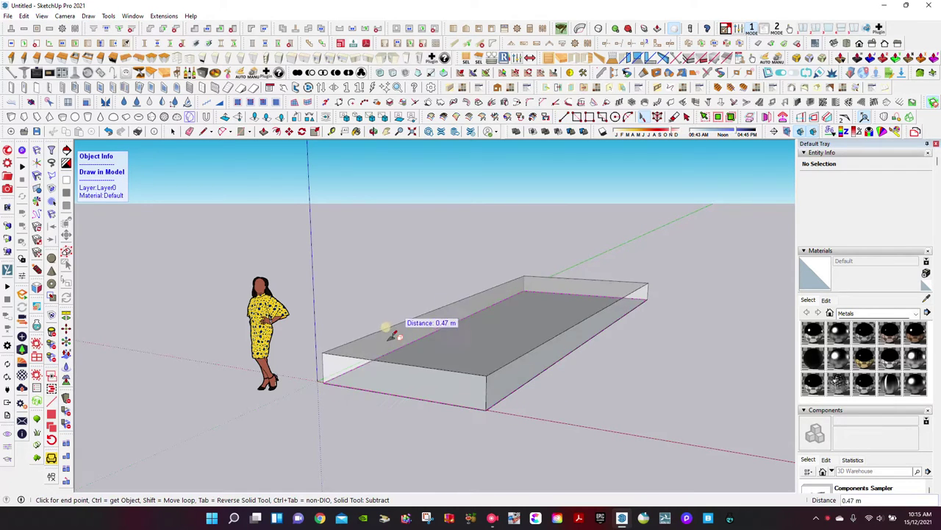
click(394, 337)
mouse_move(358, 158)
middle_down()
mouse_move(446, 273)
mouse_move(439, 279)
mouse_move(368, 240)
mouse_move(450, 325)
mouse_move(435, 353)
mouse_move(441, 252)
mouse_move(414, 246)
middle_up()
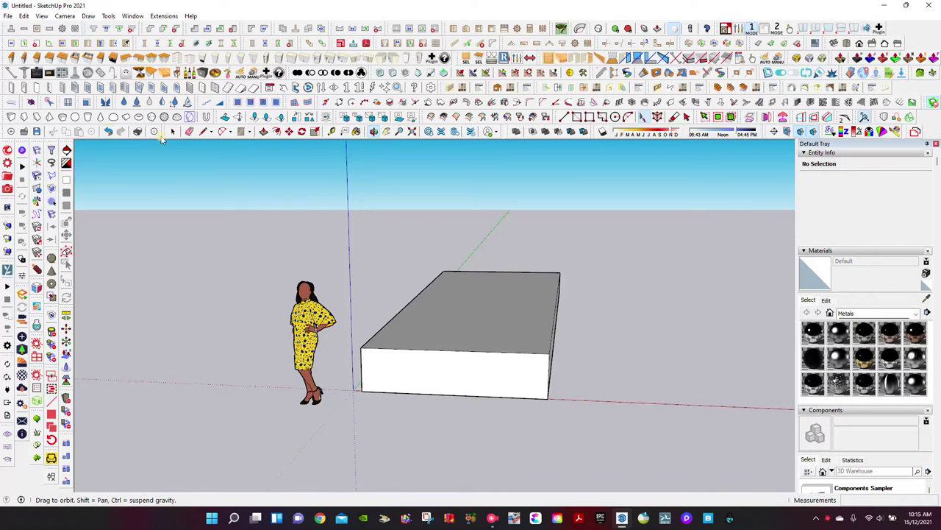
Step: Erase the box from the model
click(173, 131)
click(420, 321)
right_click(420, 322)
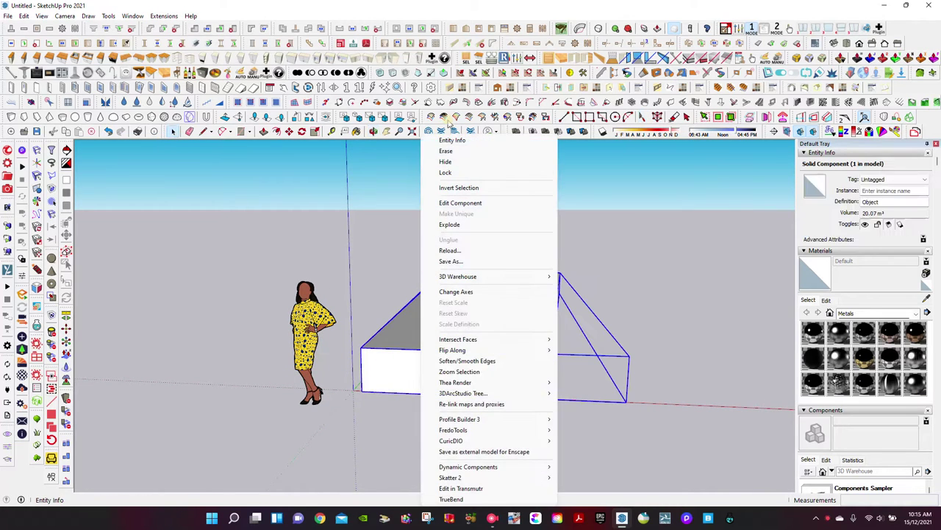
click(442, 152)
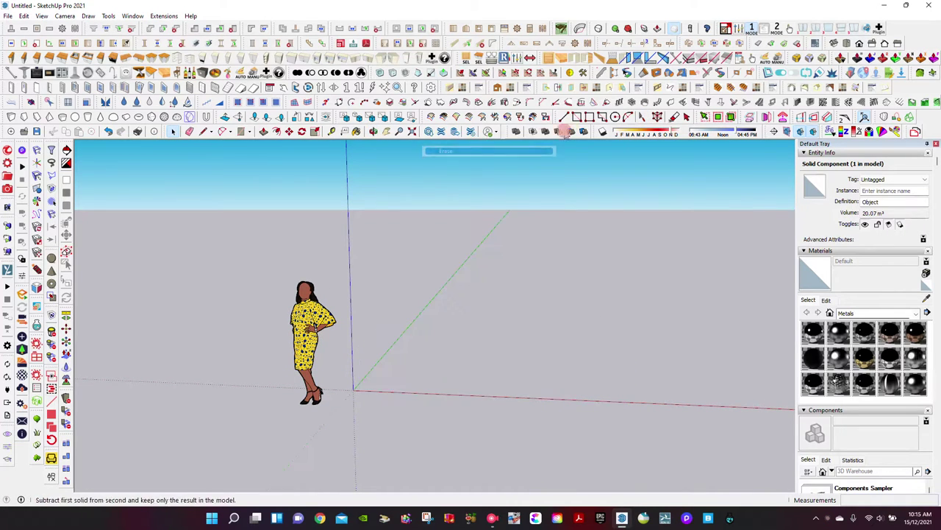
Step: Draw a roughly 6.55 × 10.02 m rectangle at the origin and raise it 0.13 m into a slab
click(354, 389)
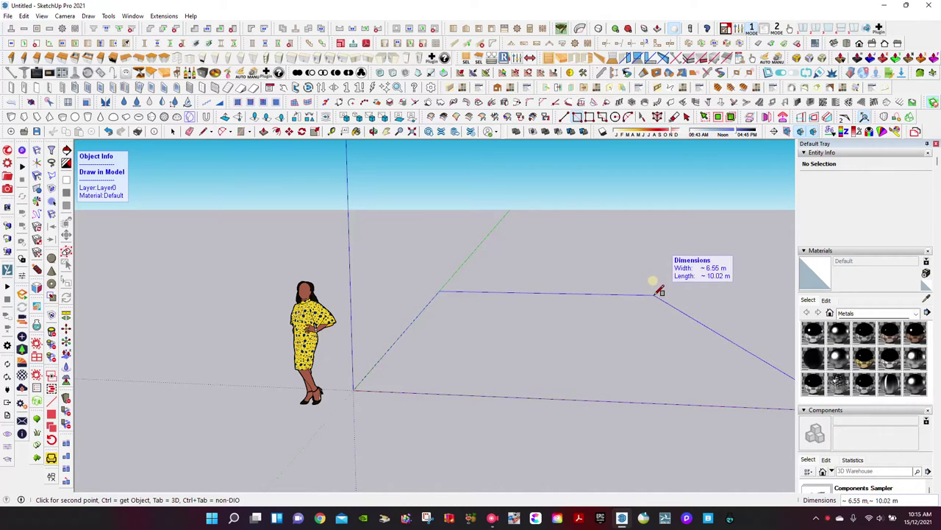
click(657, 302)
click(470, 346)
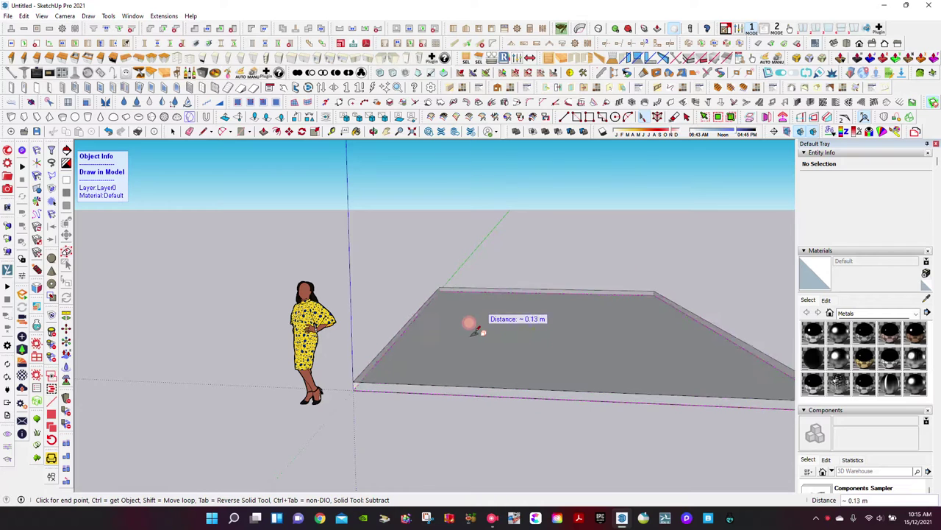
click(471, 316)
click(375, 131)
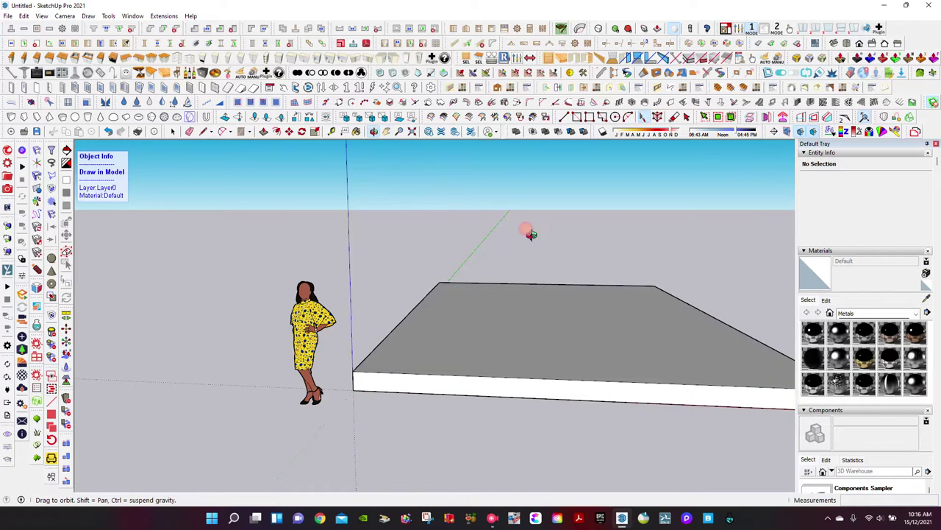
mouse_move(525, 227)
mouse_down()
mouse_move(461, 248)
mouse_move(464, 254)
mouse_move(398, 284)
mouse_move(632, 302)
mouse_move(442, 144)
mouse_up()
click(386, 128)
drag(598, 264, 473, 261)
click(374, 131)
mouse_move(357, 220)
mouse_down()
mouse_move(392, 255)
mouse_move(400, 204)
mouse_up()
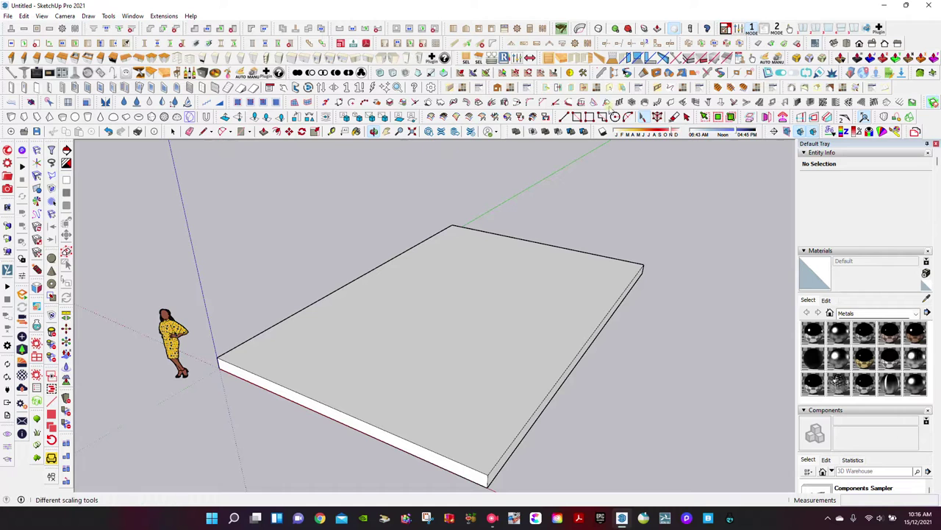
Step: Set the 1001bit wall tool to a vertical wall 0.15 m thick and 3.00 m high
click(671, 104)
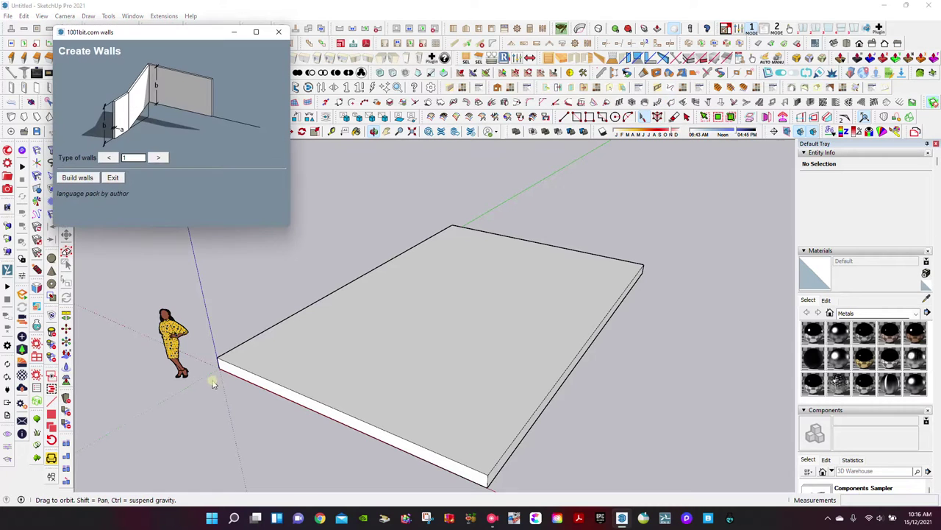
click(86, 177)
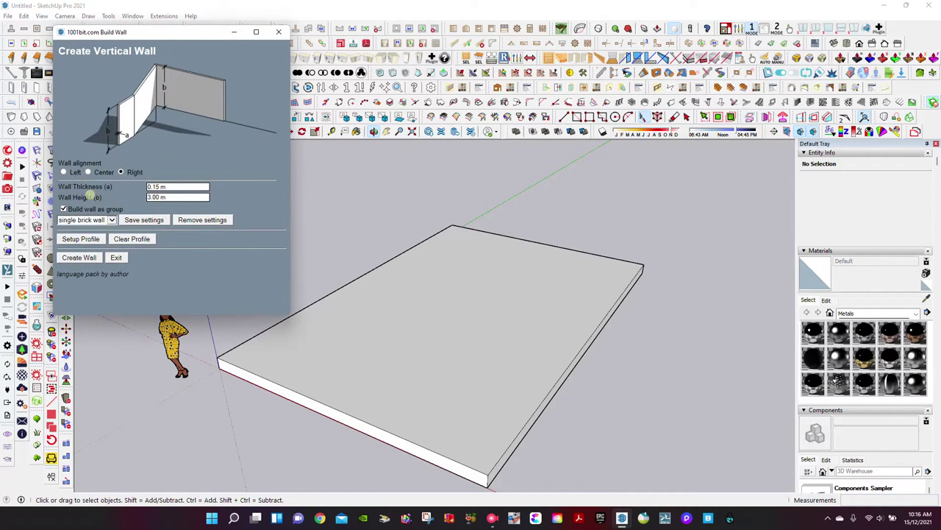
click(81, 258)
Step: Trace walls through all four slab corners, closing the loop at the starting corner
click(222, 357)
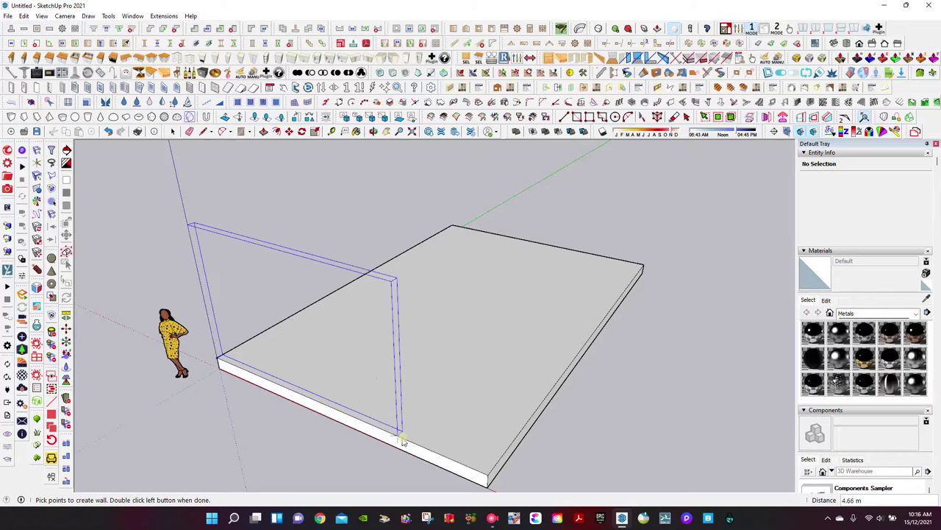
click(485, 470)
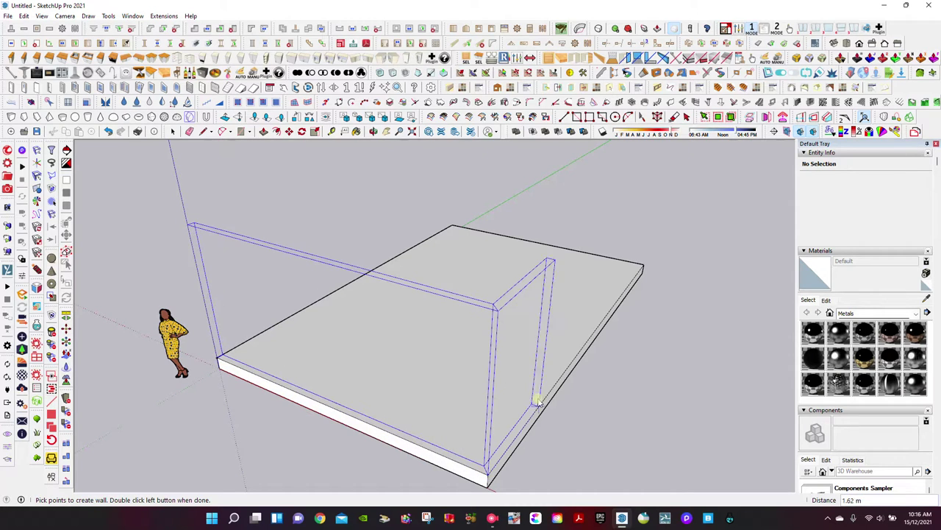
click(638, 267)
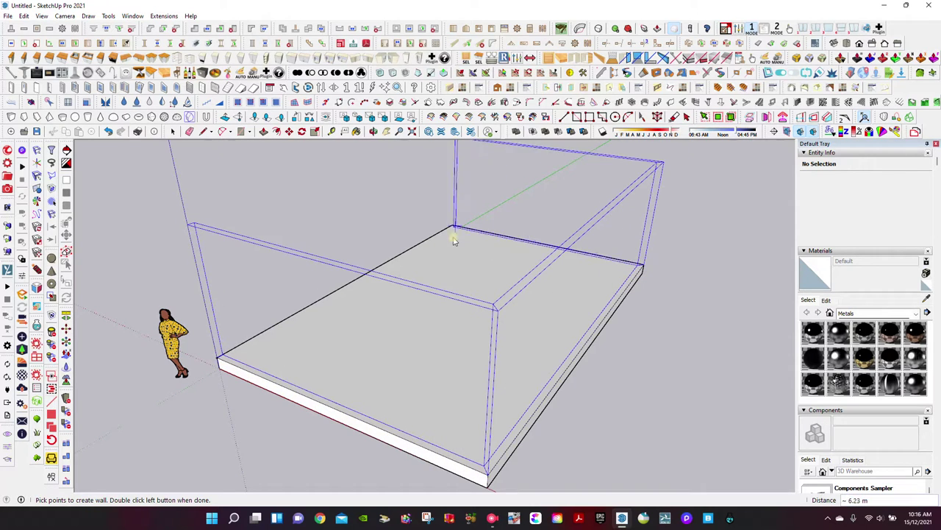
click(449, 230)
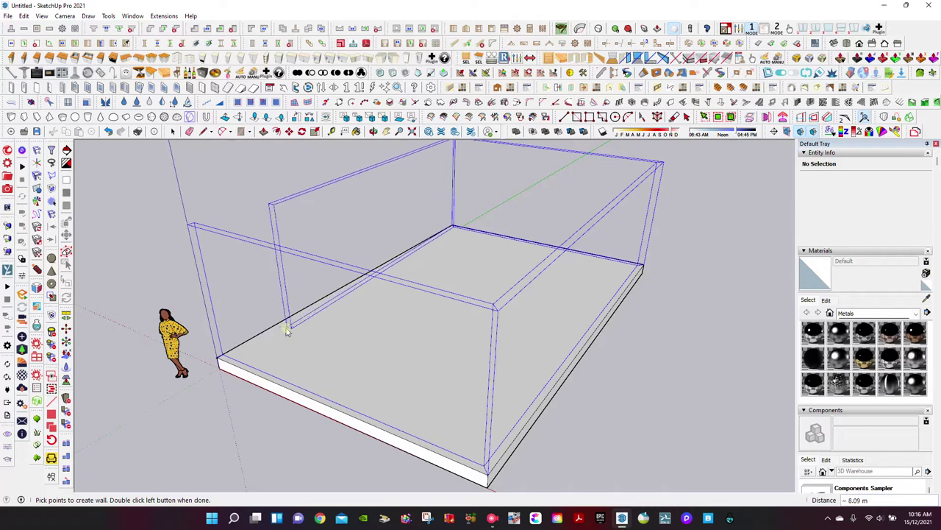
double_click(220, 354)
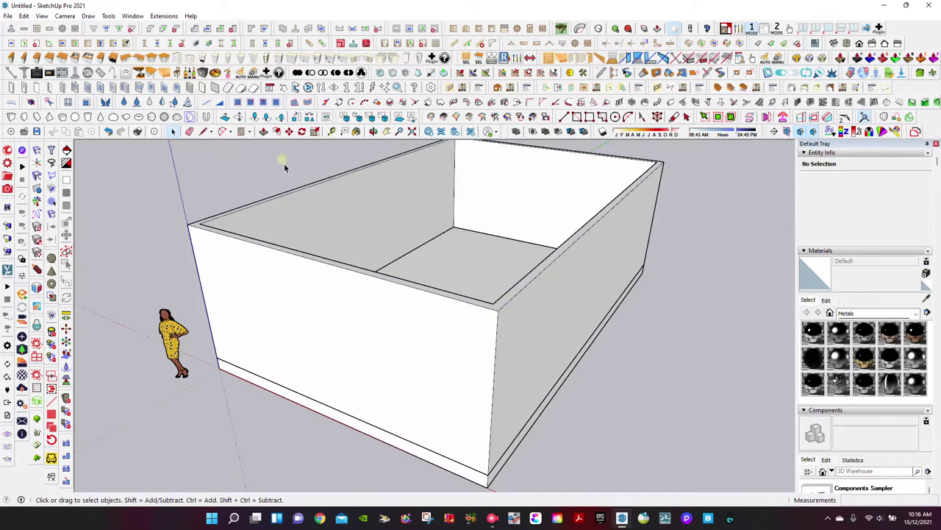
Step: Explode the wall group into loose geometry
click(374, 131)
mouse_move(515, 225)
mouse_down()
mouse_move(417, 215)
mouse_move(464, 309)
mouse_move(551, 216)
mouse_move(451, 331)
mouse_move(414, 350)
mouse_move(380, 314)
mouse_up()
click(173, 131)
right_click(236, 322)
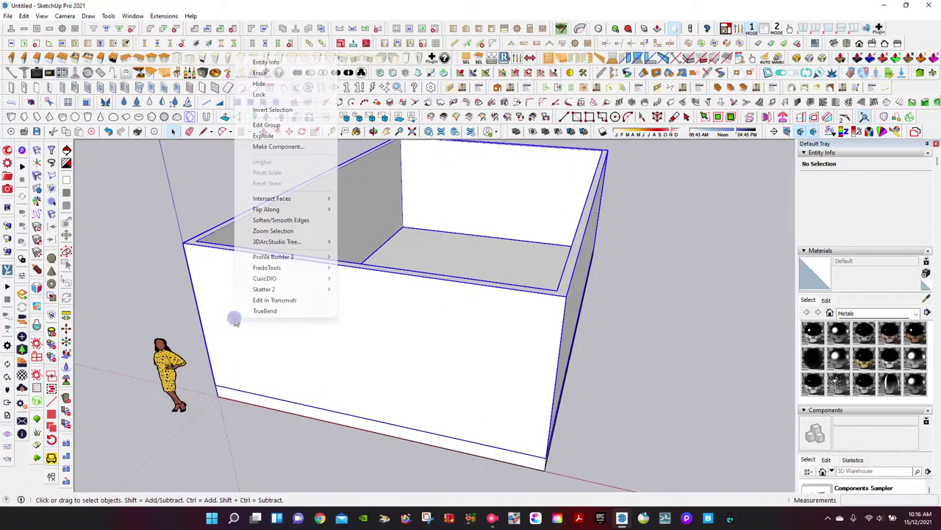
click(263, 135)
Step: Select the loose wall entities and combine them into one solid component
key(o)
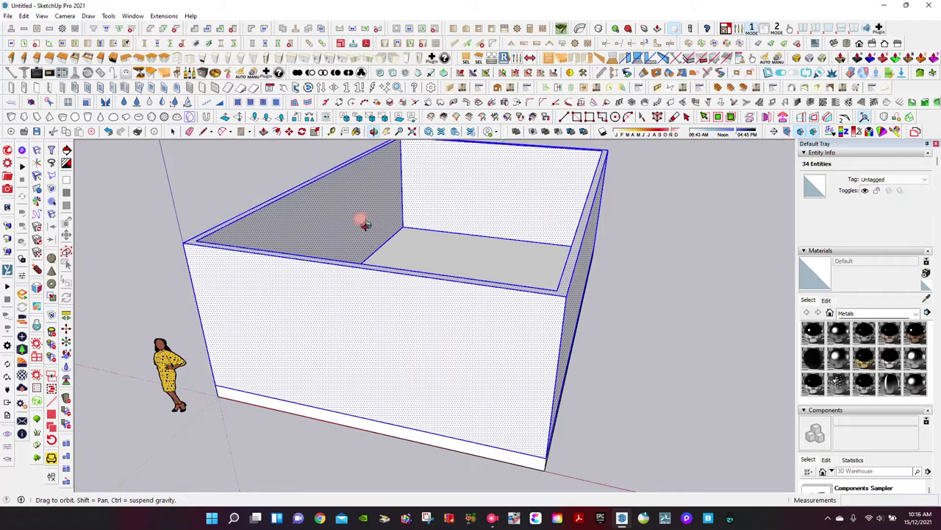
mouse_move(364, 225)
mouse_down()
mouse_move(411, 203)
mouse_move(370, 193)
mouse_move(346, 203)
mouse_up()
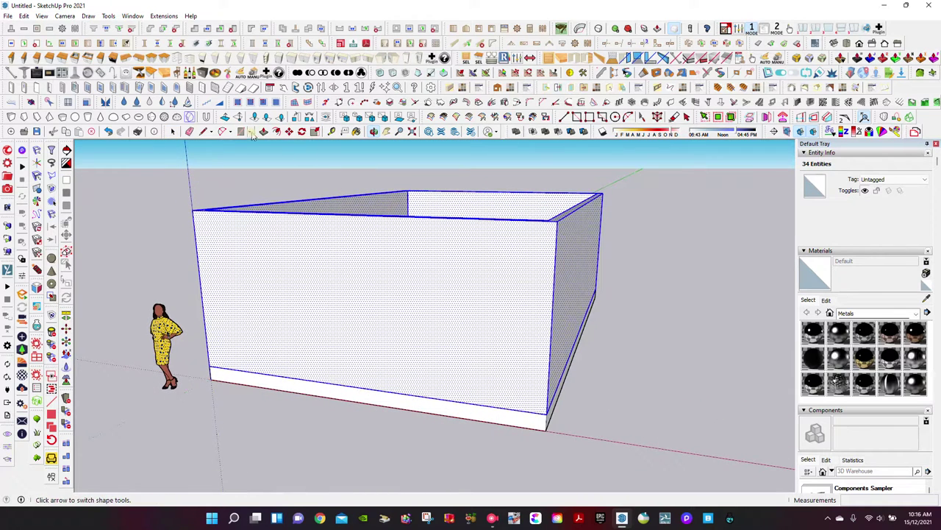
click(171, 132)
key(g)
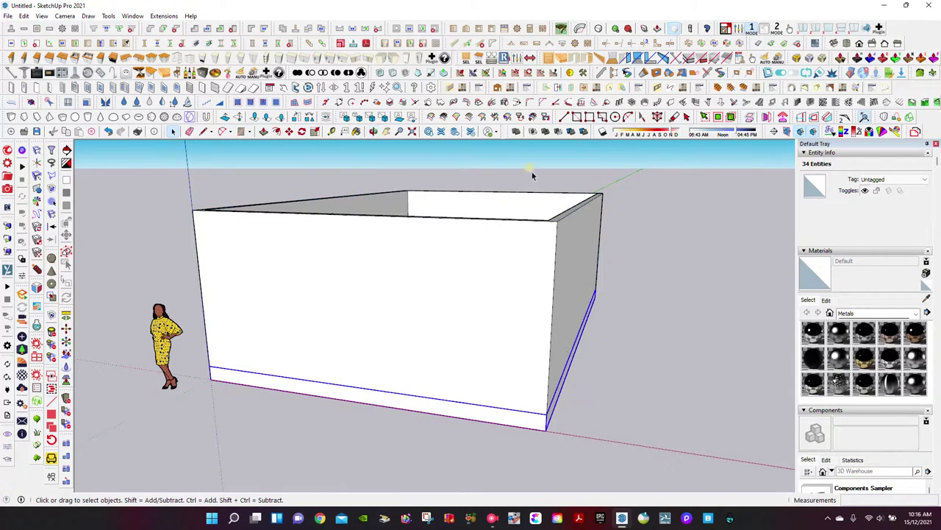
click(646, 119)
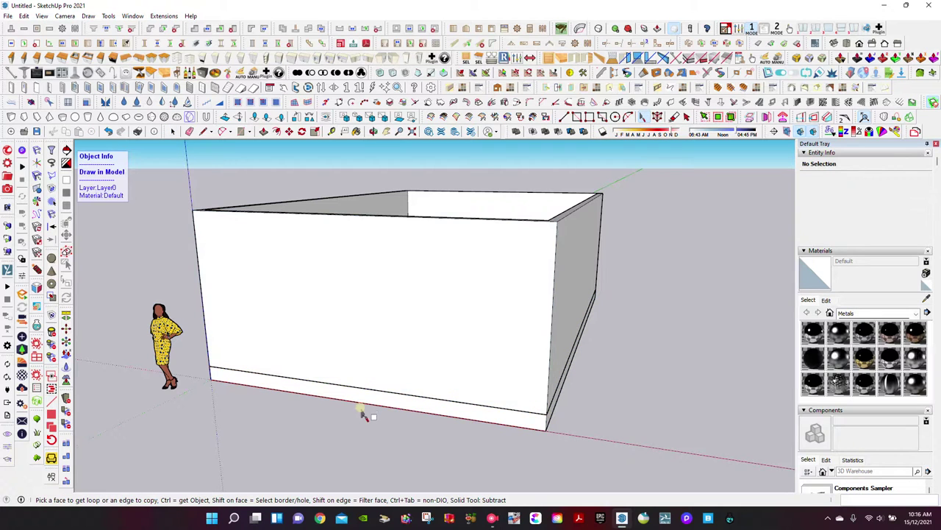
Step: Push the slab's front strip out 1.46 m into a deck projecting beyond the front wall
click(370, 389)
click(324, 422)
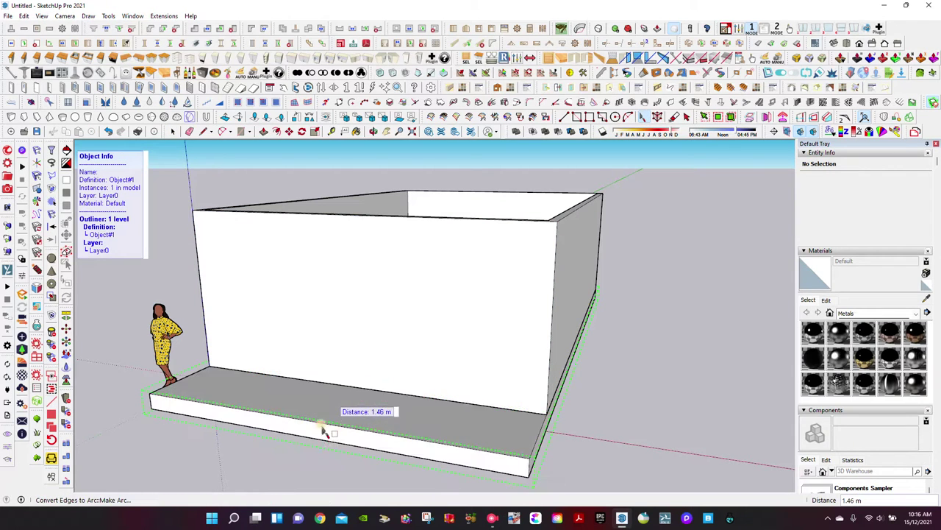
click(374, 133)
drag(405, 233, 430, 236)
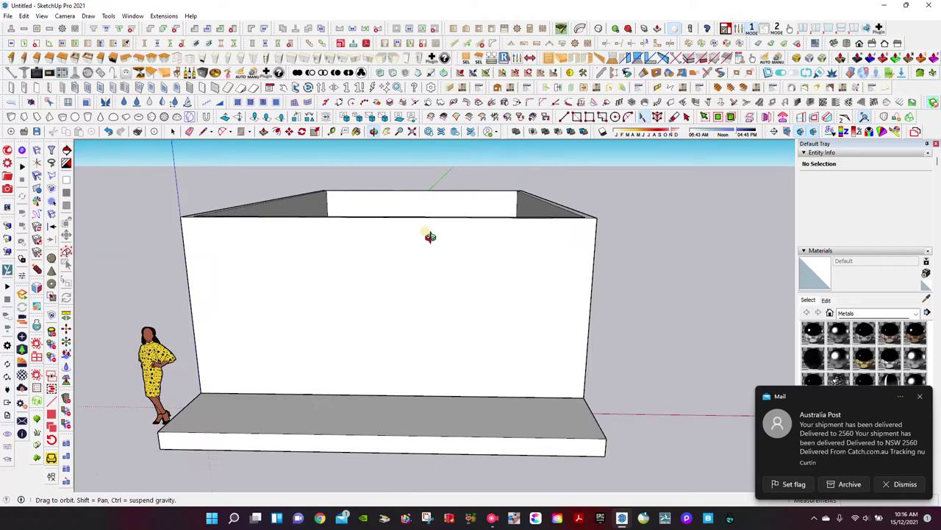
click(918, 399)
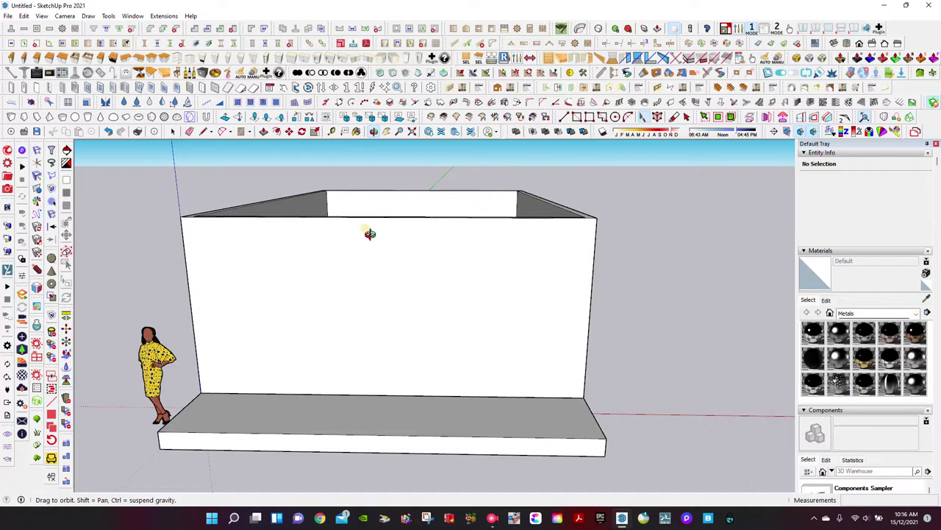
drag(368, 235, 360, 263)
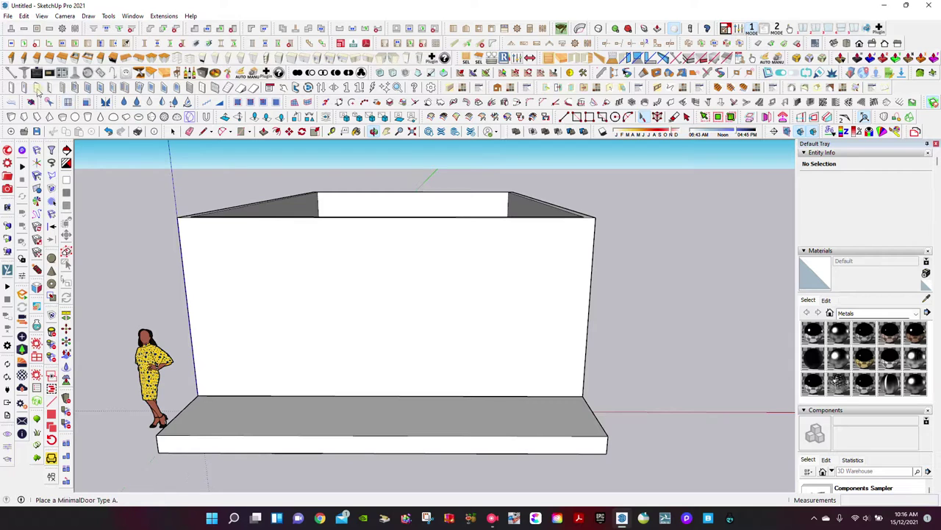
Step: Place the Bi-Fold Door component on the front wall's bottom edge at platform level
click(73, 87)
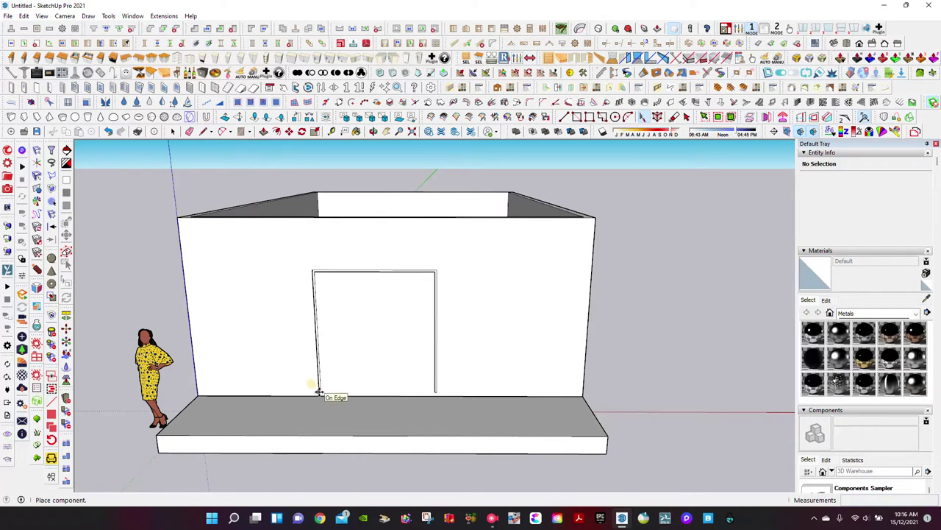
scroll(317, 393, up, 2)
scroll(318, 394, up, 3)
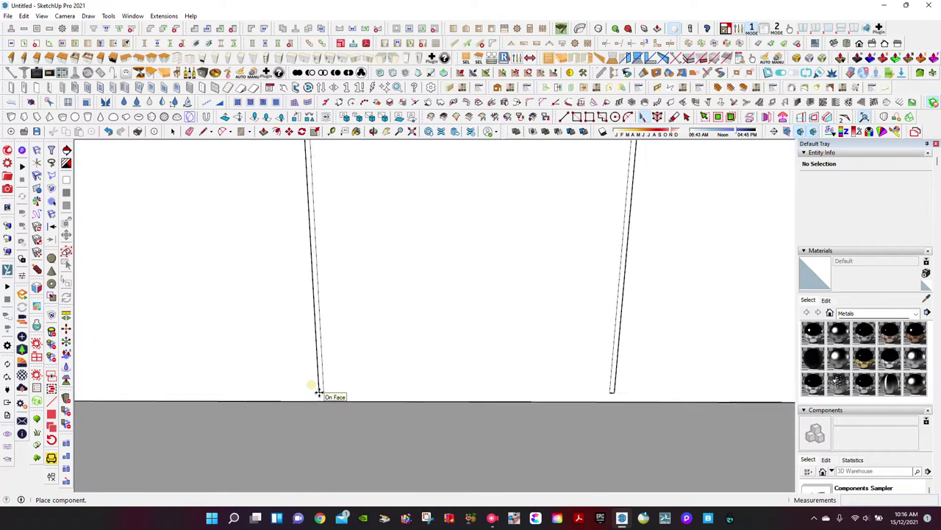
scroll(318, 396, up, 2)
scroll(317, 399, up, 1)
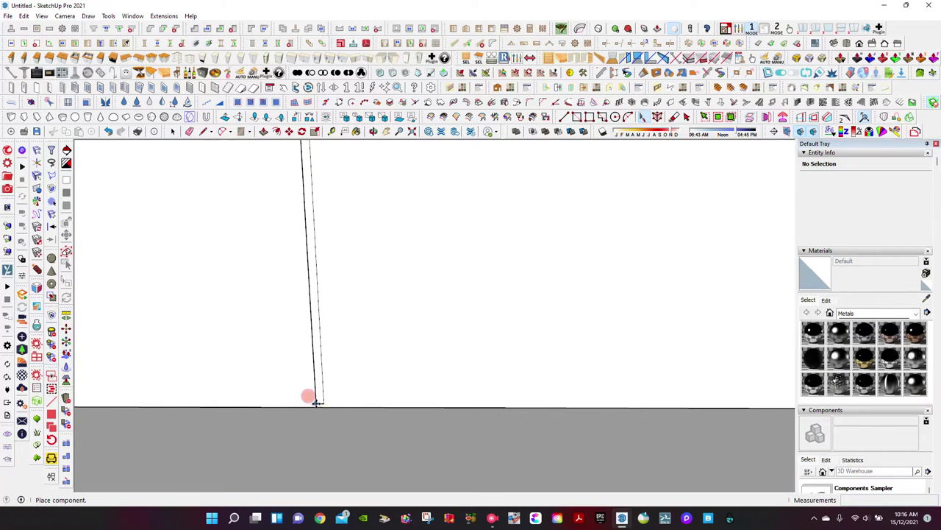
click(316, 401)
scroll(316, 402, down, 2)
scroll(346, 308, down, 2)
scroll(368, 221, down, 3)
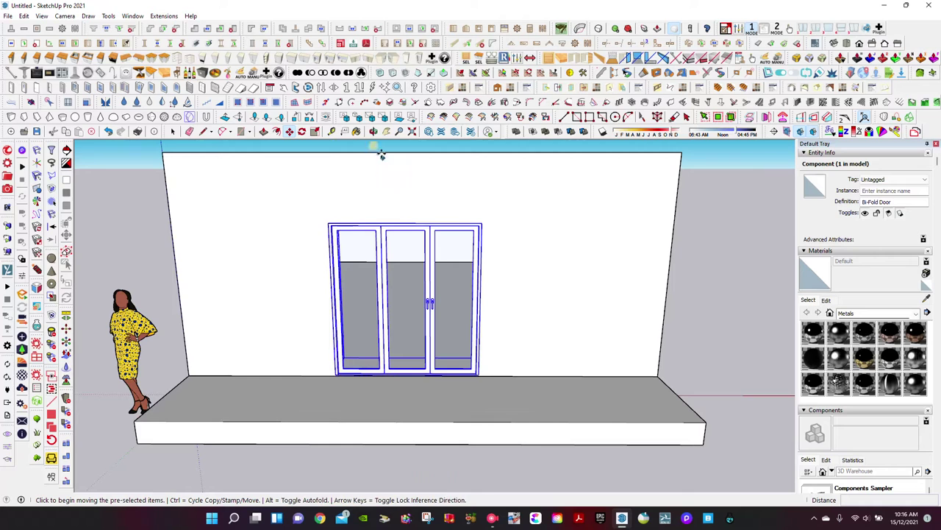
Step: Scale the Bi-Fold Door wider to both sides and about 1.15 times taller
mouse_move(395, 181)
middle_down()
mouse_move(370, 195)
mouse_move(346, 151)
middle_up()
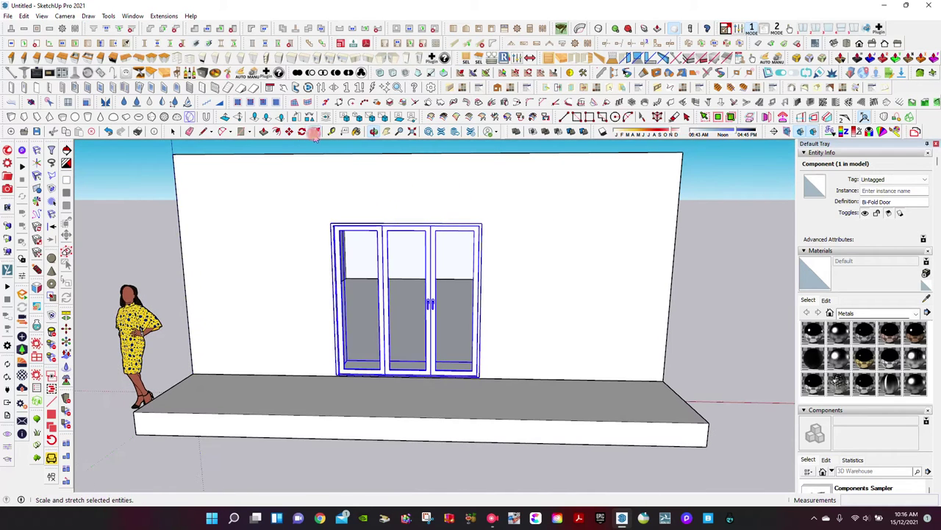
click(315, 132)
click(481, 298)
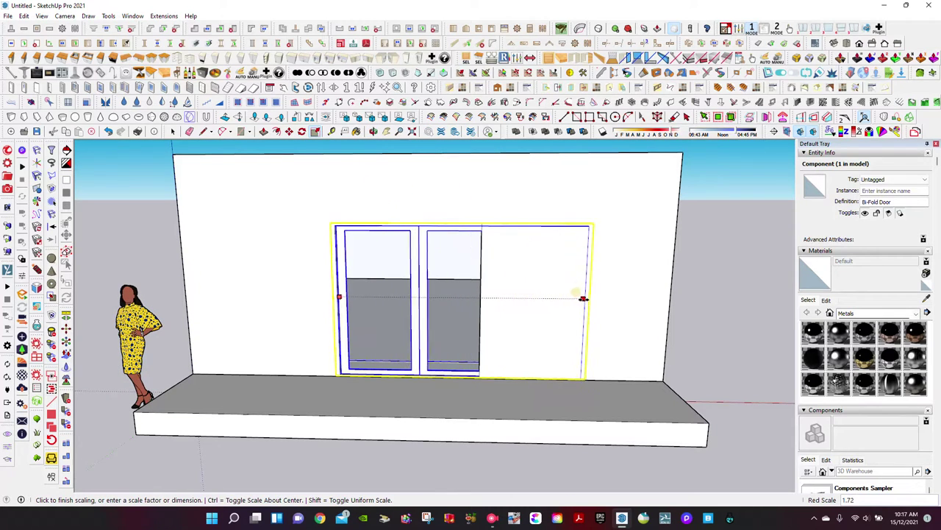
click(606, 298)
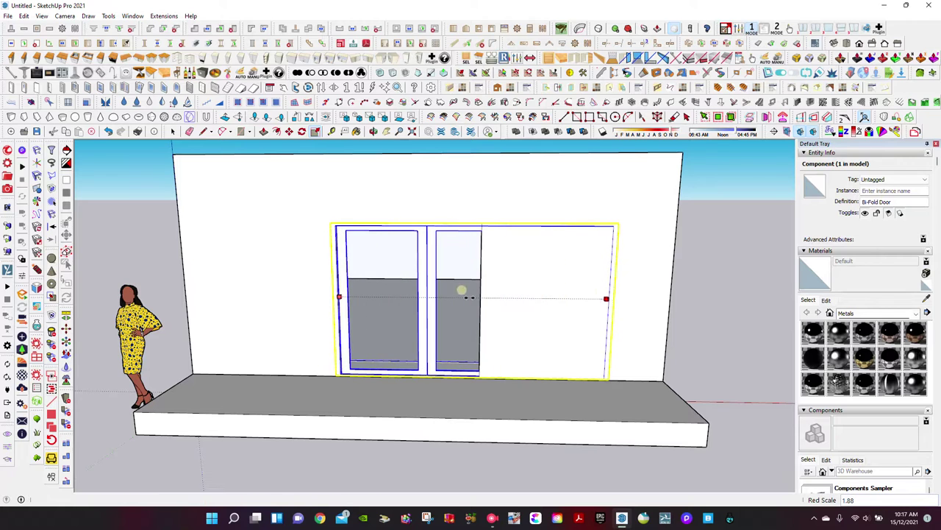
click(339, 292)
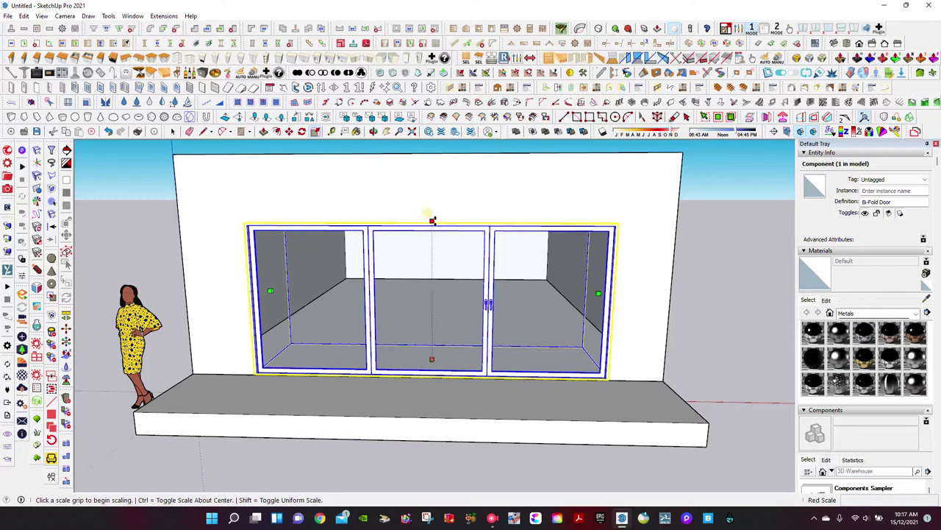
click(432, 218)
click(431, 199)
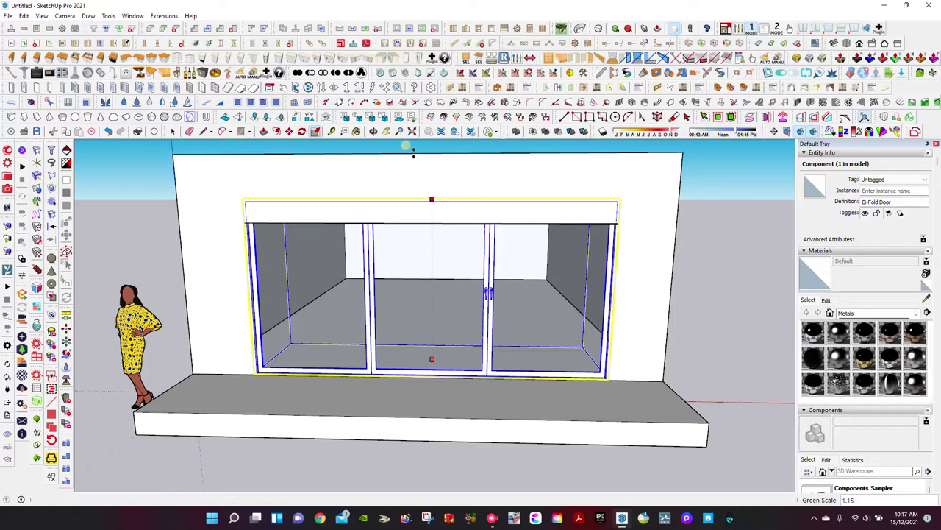
Step: Erase the standing woman scale figure from the model
click(374, 131)
drag(423, 210, 441, 199)
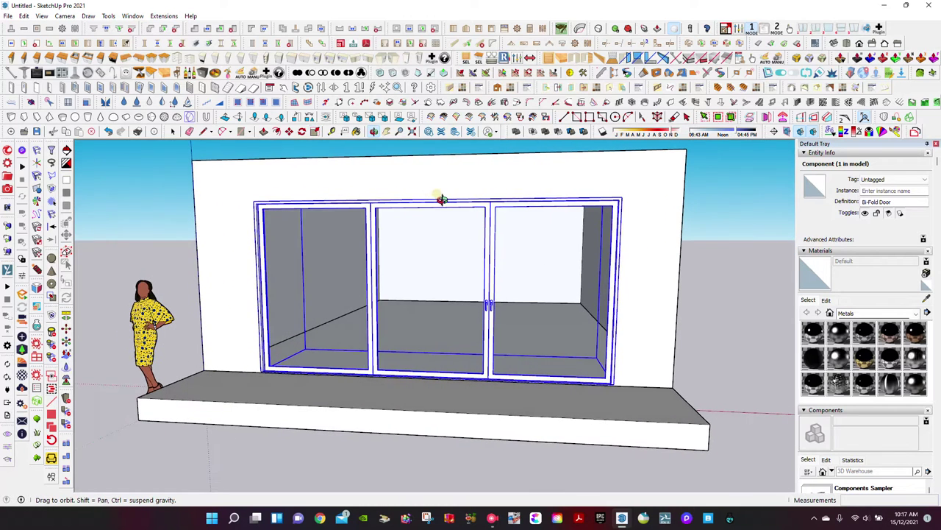
click(173, 131)
click(153, 316)
right_click(156, 323)
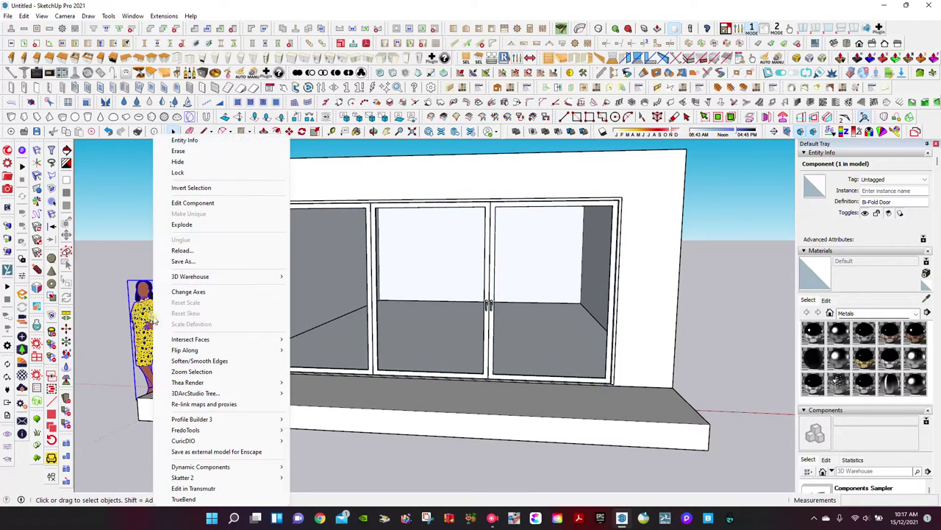
click(178, 151)
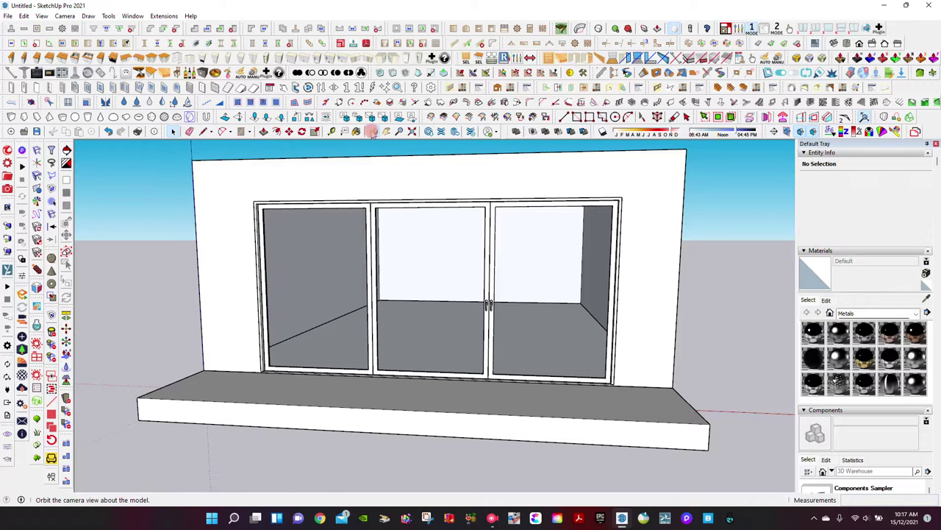
click(373, 131)
drag(442, 231, 387, 237)
click(171, 133)
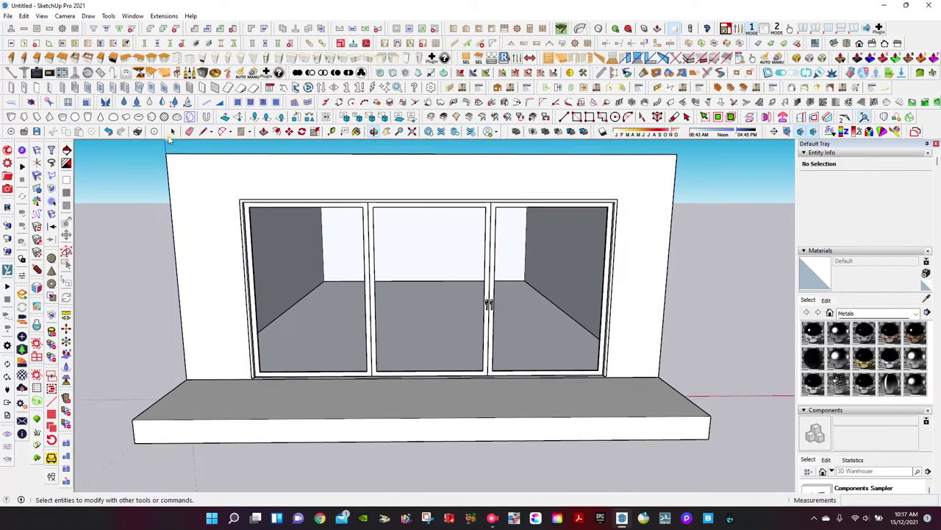
Step: In the door's Dynamic Component Options, set Sashs Left, Right to 4,0 and apply
click(311, 254)
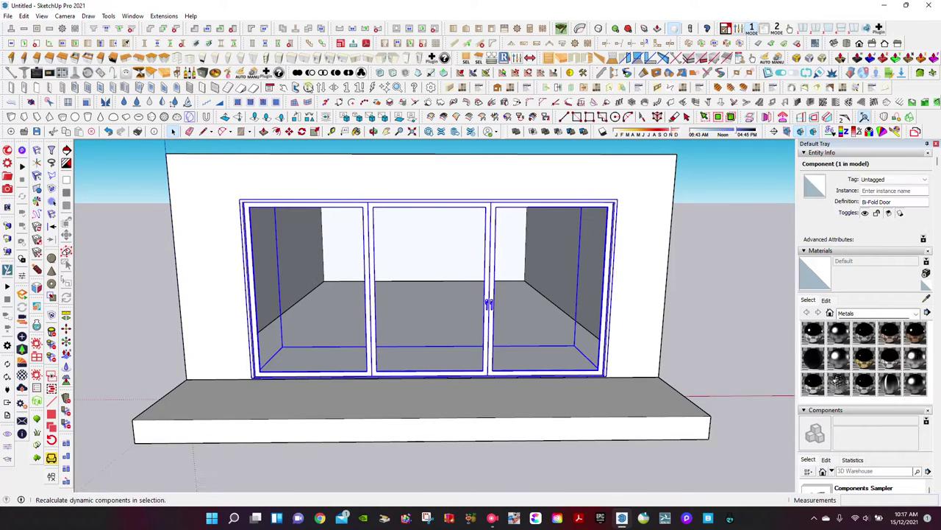
click(269, 87)
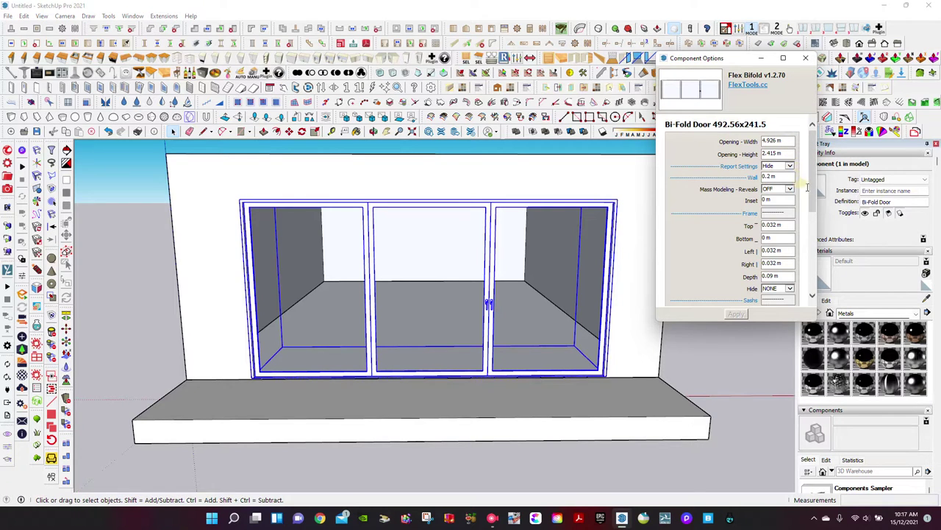
drag(813, 195, 812, 254)
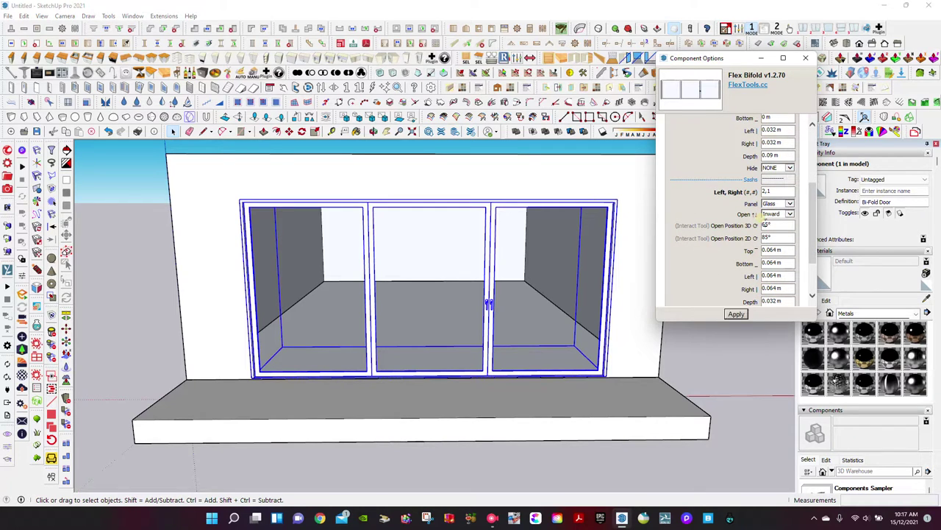
mouse_move(815, 230)
mouse_down()
mouse_move(820, 271)
mouse_move(818, 232)
mouse_up()
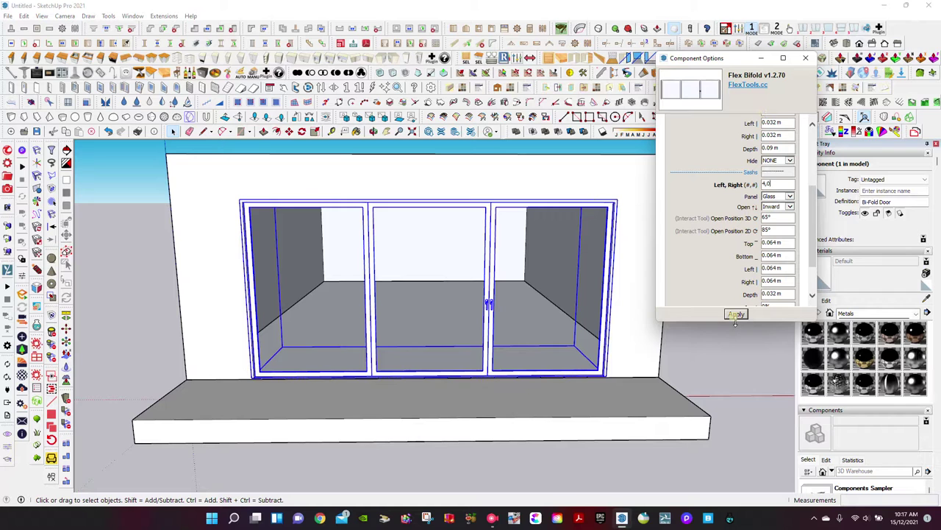
click(737, 315)
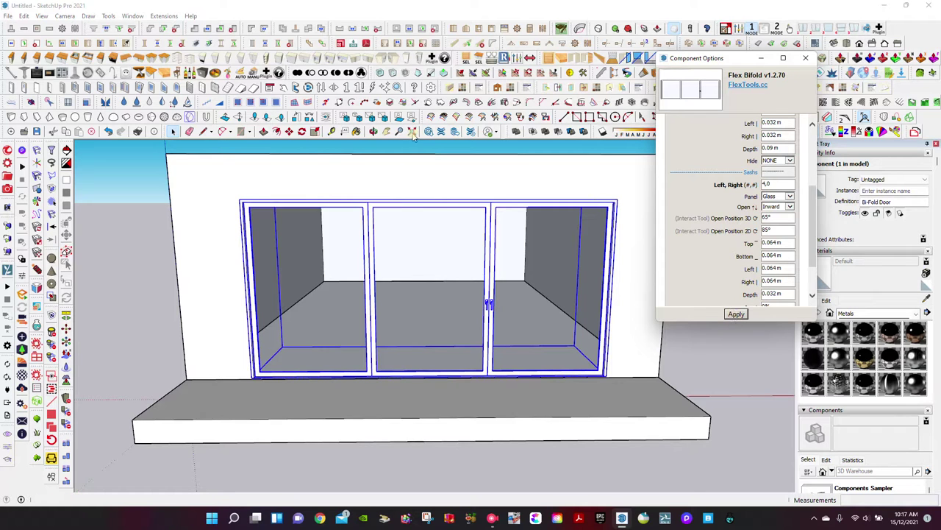
Step: Fold the four door sashes partly open to the left and close the options window
middle_drag(413, 143, 360, 117)
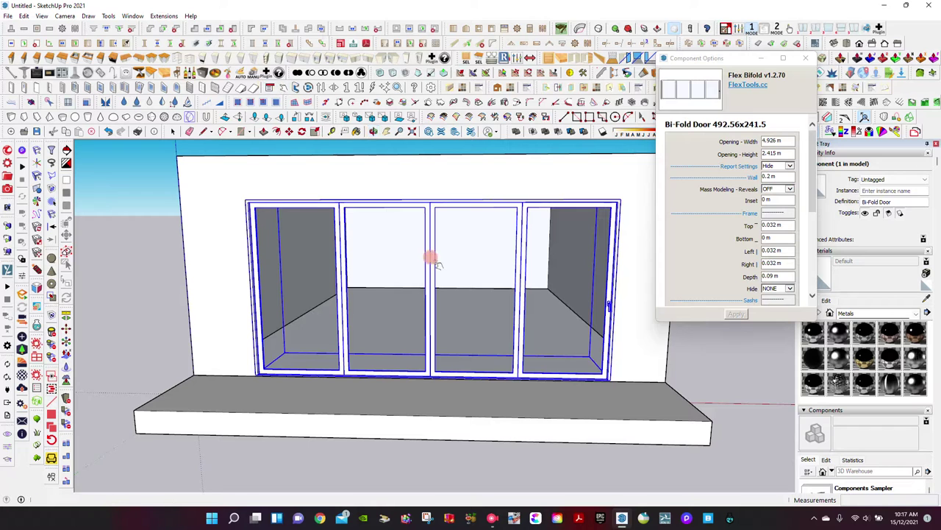
click(374, 131)
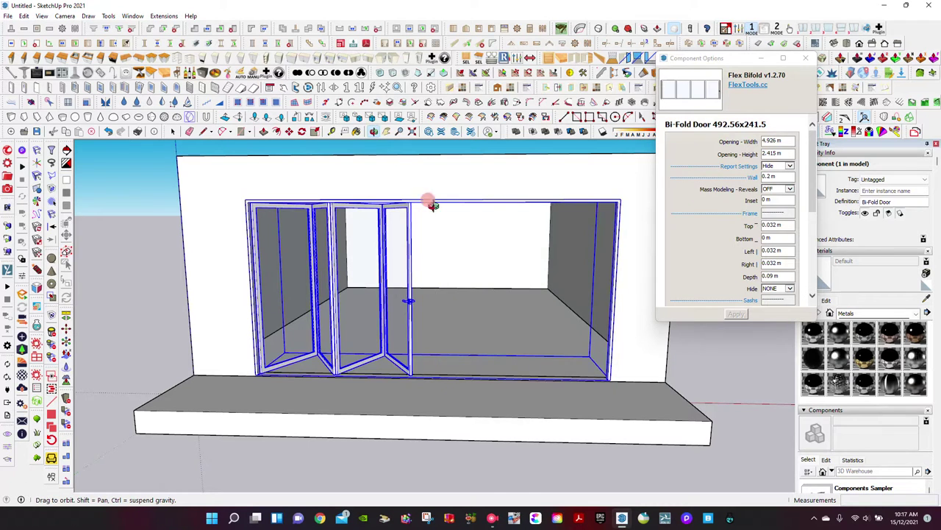
drag(431, 199, 422, 233)
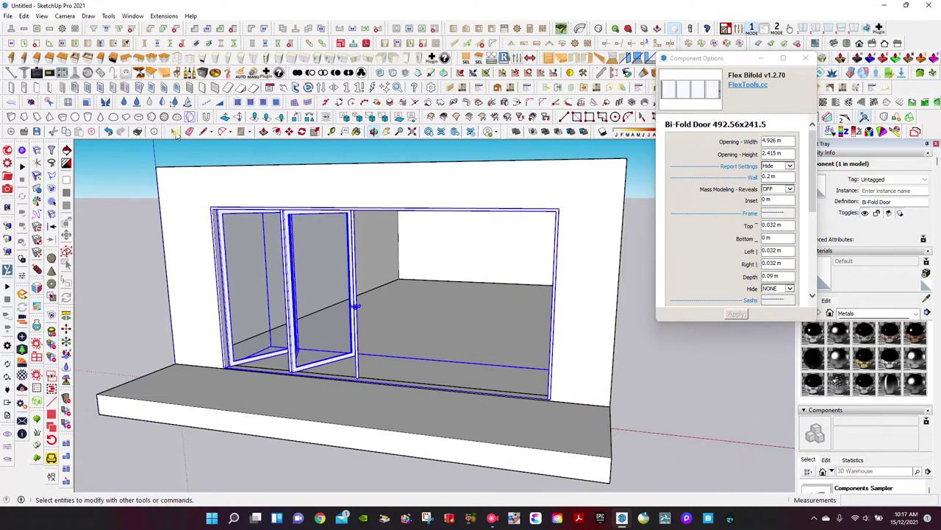
click(174, 131)
click(374, 131)
mouse_move(433, 204)
mouse_down()
mouse_move(442, 236)
mouse_move(426, 216)
mouse_move(439, 200)
mouse_up()
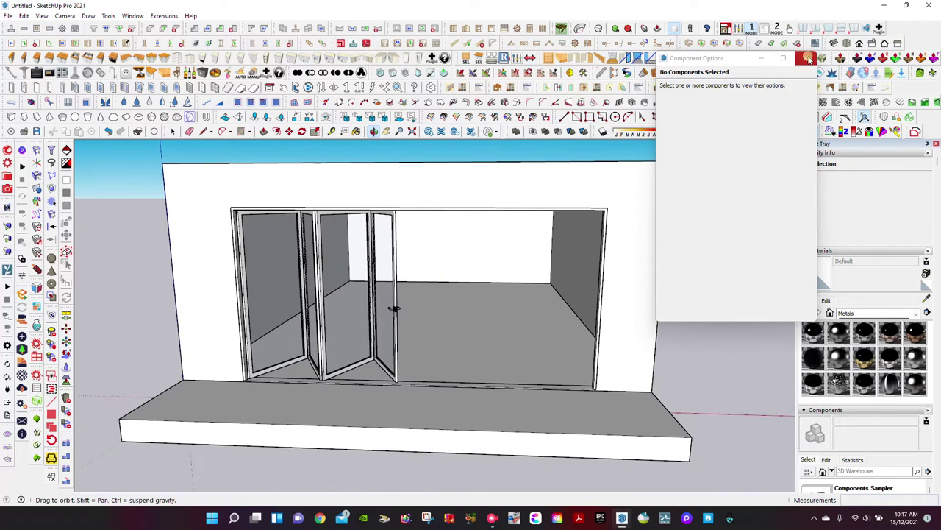
click(806, 58)
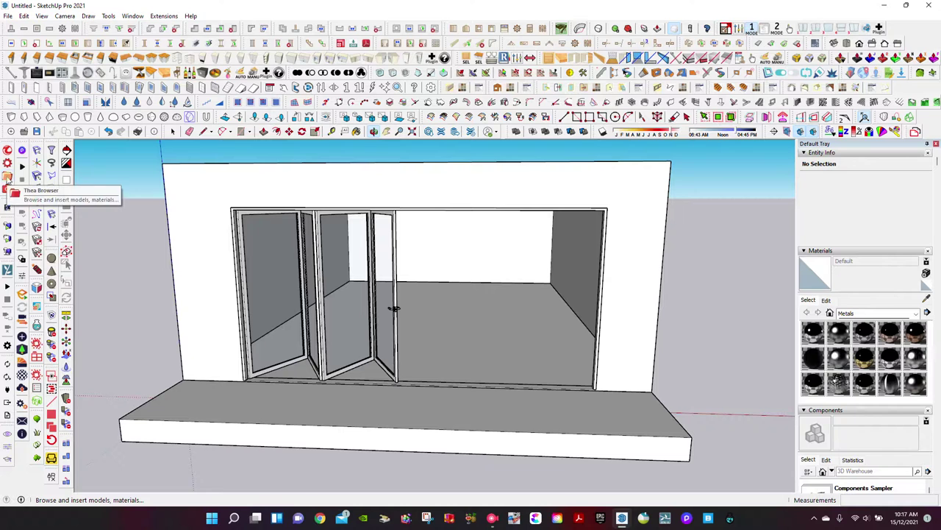
Step: Open the Thea Browser and expand the Online Repository material categories
mouse_move(370, 172)
mouse_down()
mouse_move(337, 204)
mouse_move(351, 209)
mouse_up()
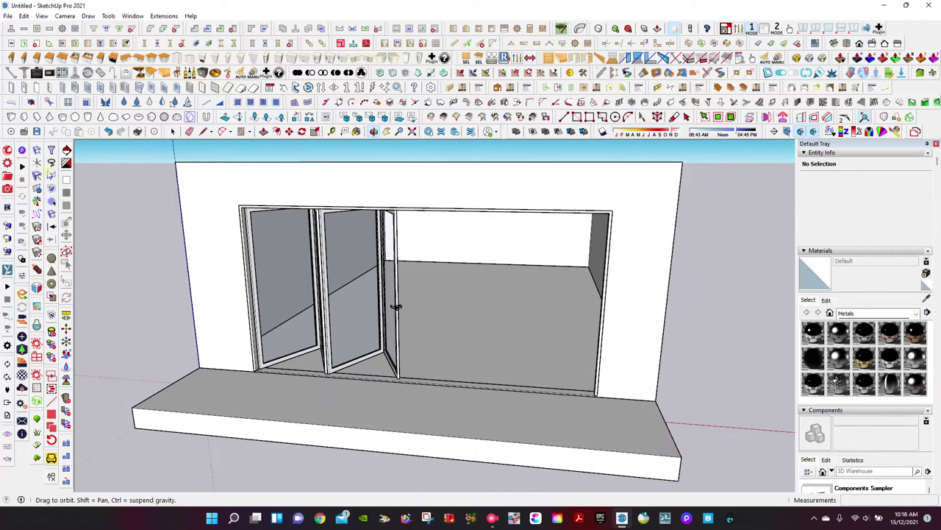
click(4, 177)
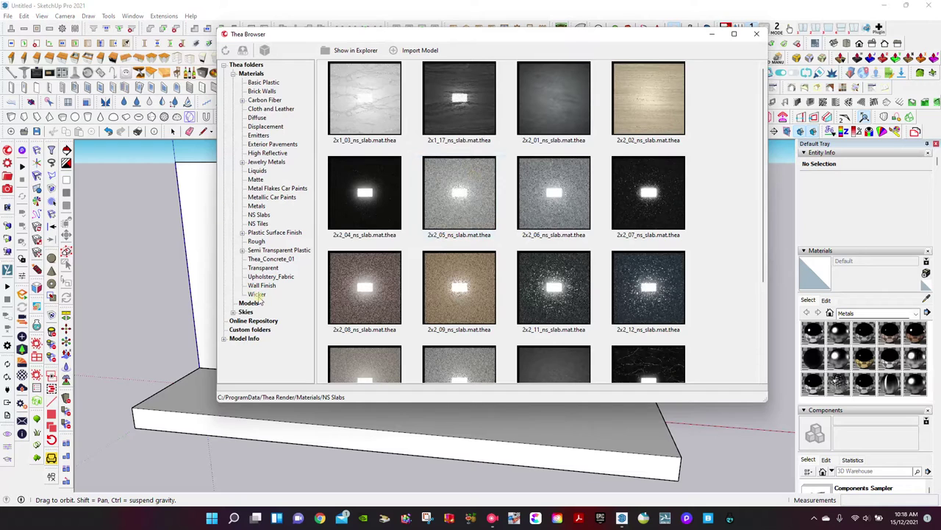
click(225, 322)
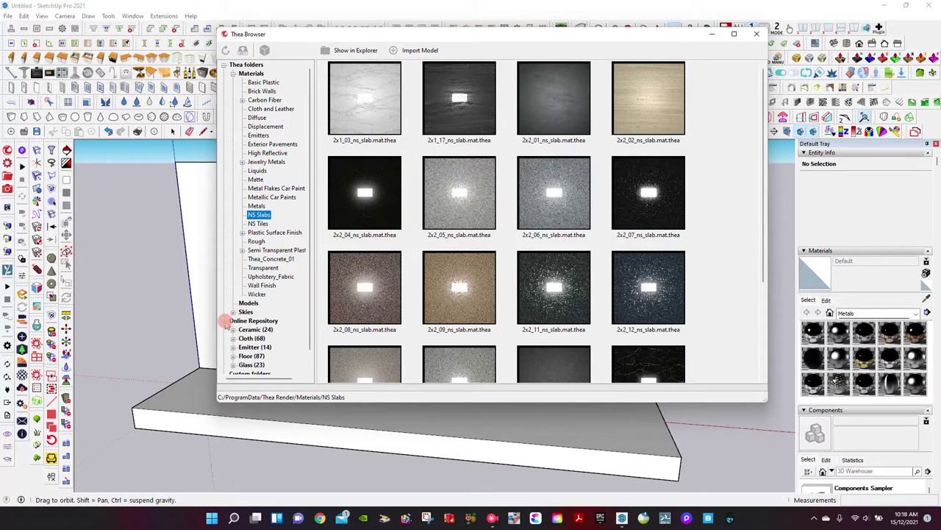
scroll(255, 331, down, 1)
scroll(255, 331, down, 1)
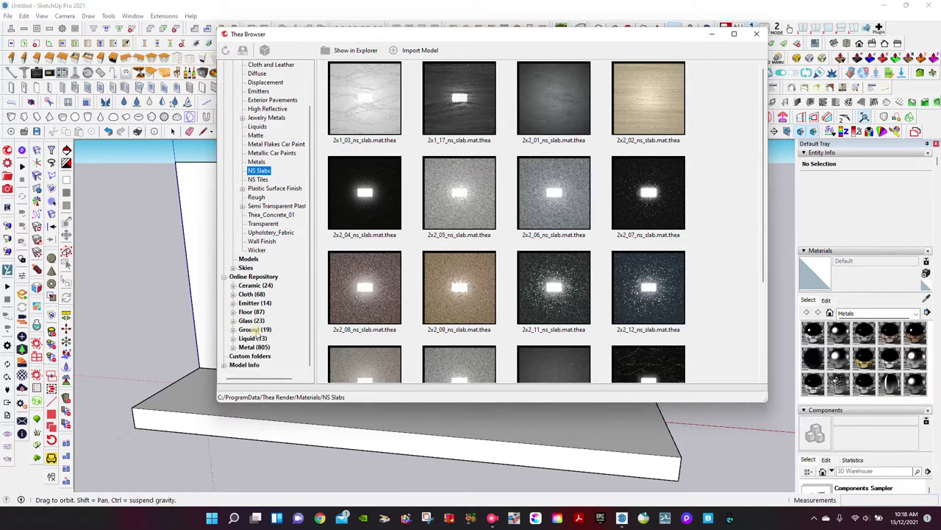
scroll(255, 332, down, 1)
scroll(257, 330, down, 2)
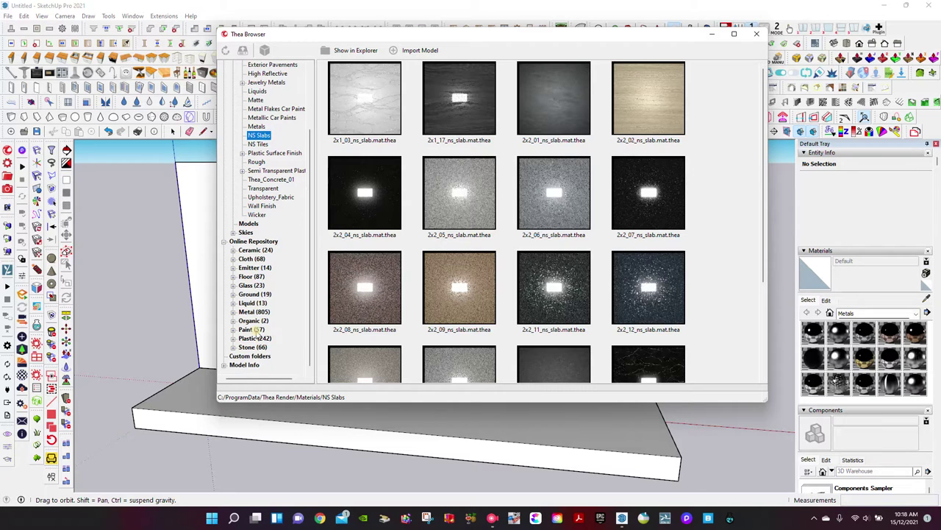
scroll(257, 332, down, 1)
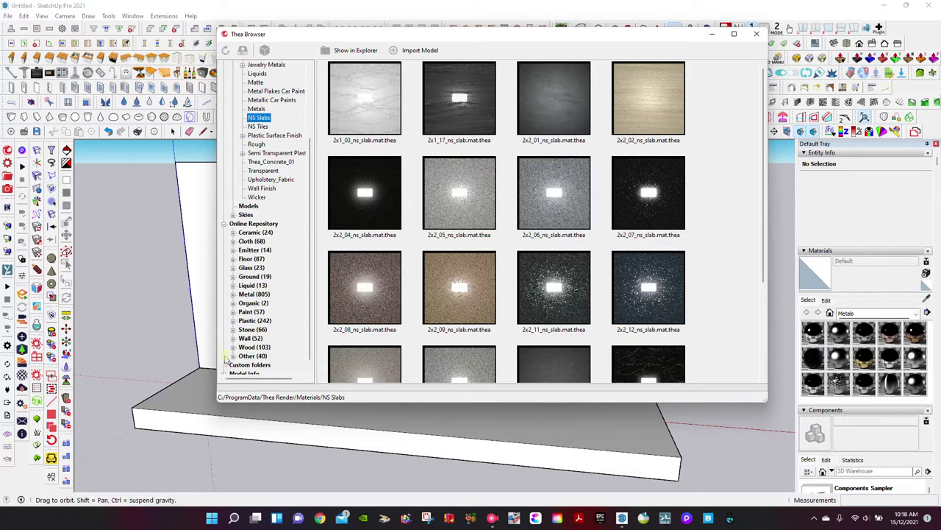
Step: Load the 2020 vieux bois material from the Wood category and close the browser
click(233, 347)
click(255, 250)
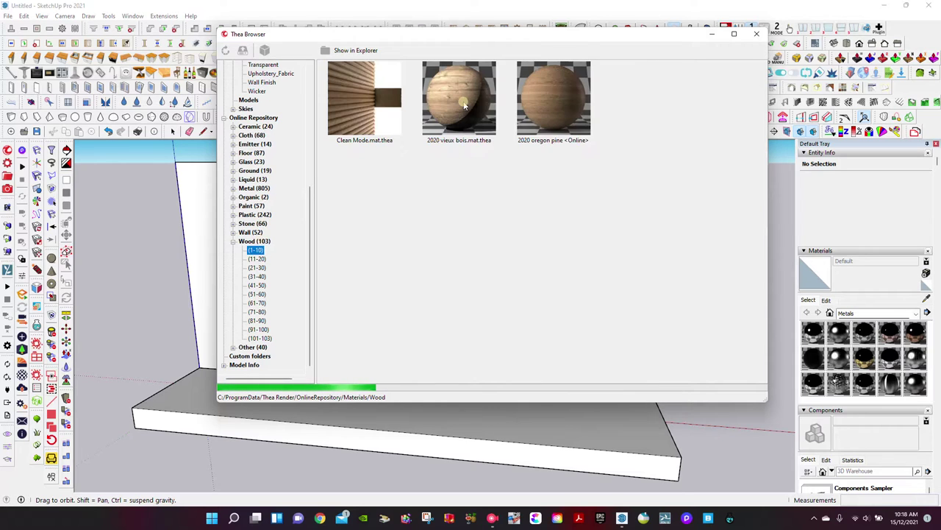
click(461, 101)
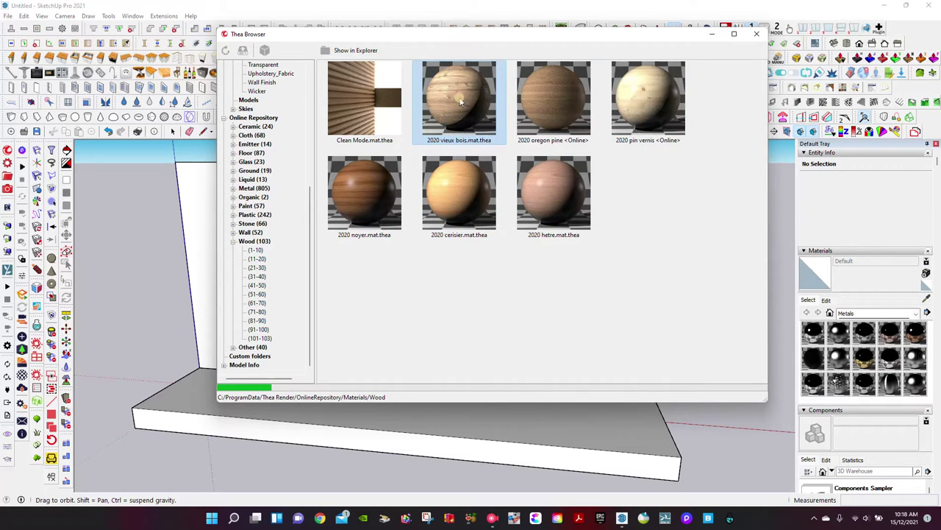
double_click(461, 102)
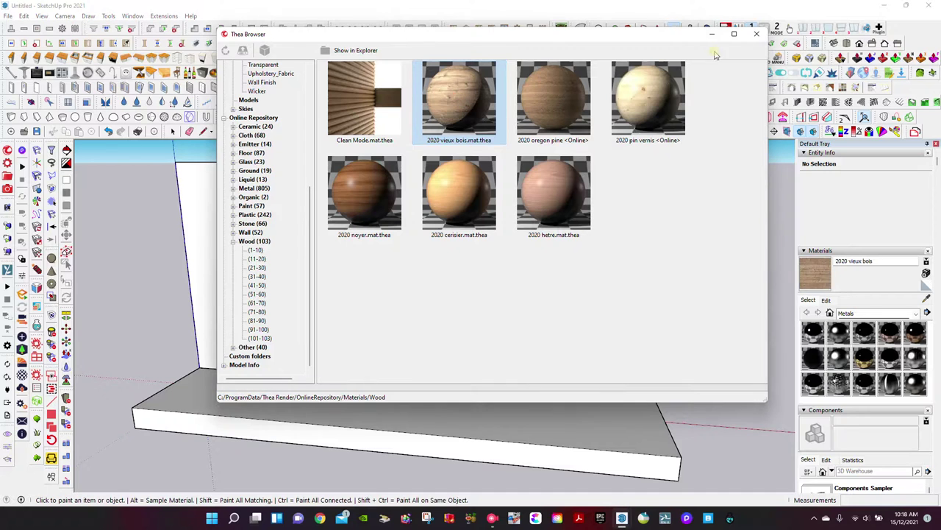
click(756, 34)
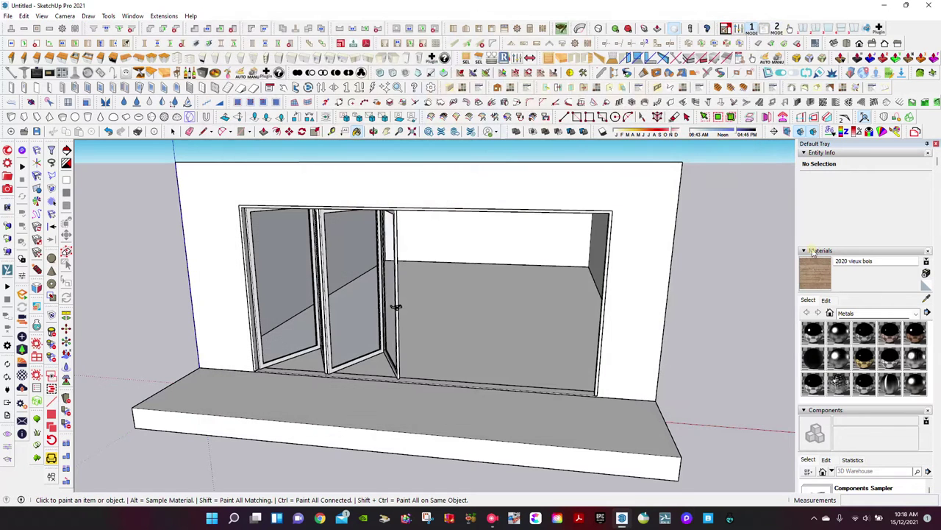
Step: Paint the floor slab and front deck with the 2020 vieux bois wood
click(515, 314)
click(374, 130)
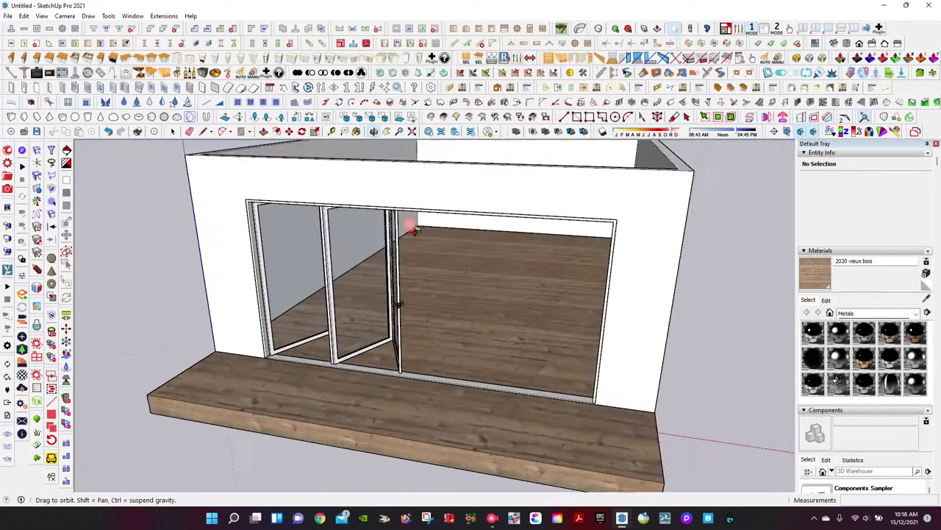
mouse_move(399, 210)
mouse_down()
mouse_move(385, 279)
mouse_move(429, 312)
mouse_move(458, 257)
mouse_move(447, 216)
mouse_move(448, 279)
mouse_up()
scroll(450, 288, up, 4)
scroll(450, 288, down, 3)
scroll(448, 304, down, 3)
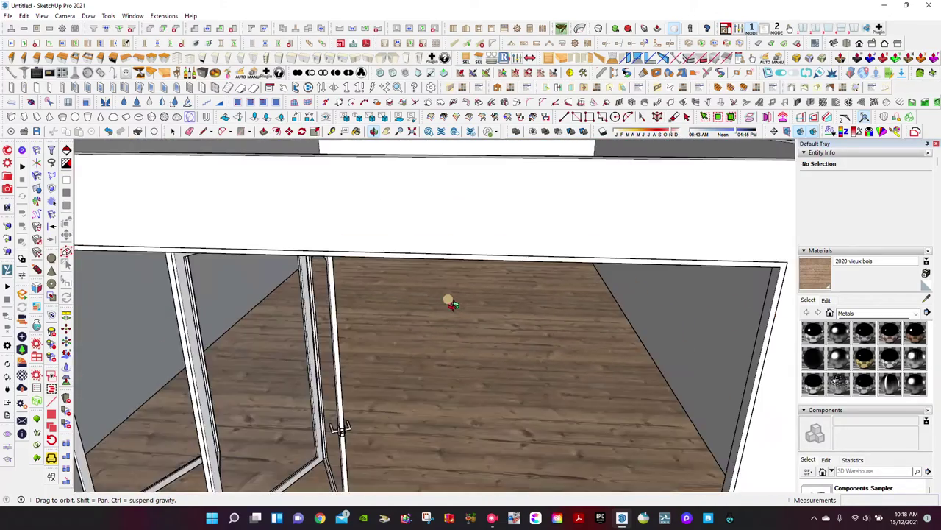
scroll(441, 294, down, 3)
scroll(427, 272, down, 2)
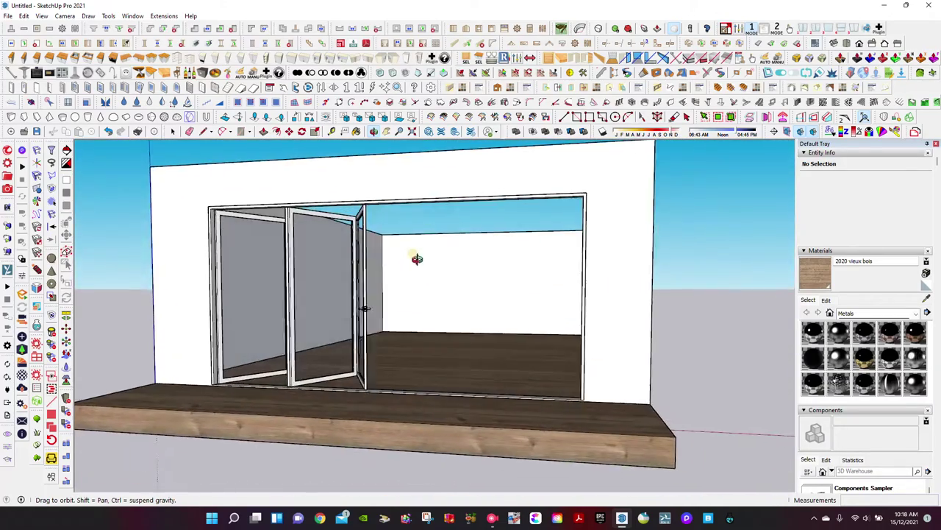
drag(417, 258, 419, 246)
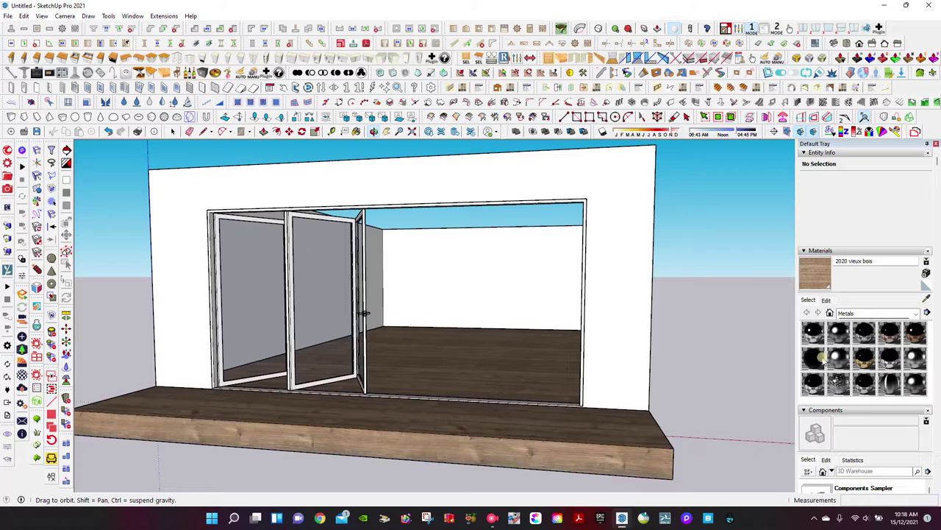
Step: Set the wood material's texture width to 2 m
click(826, 300)
click(830, 410)
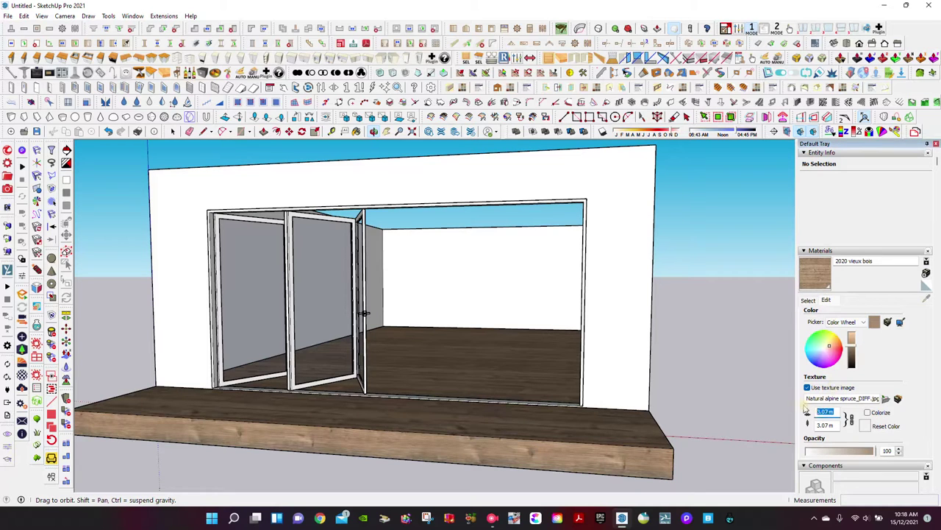
text(2)
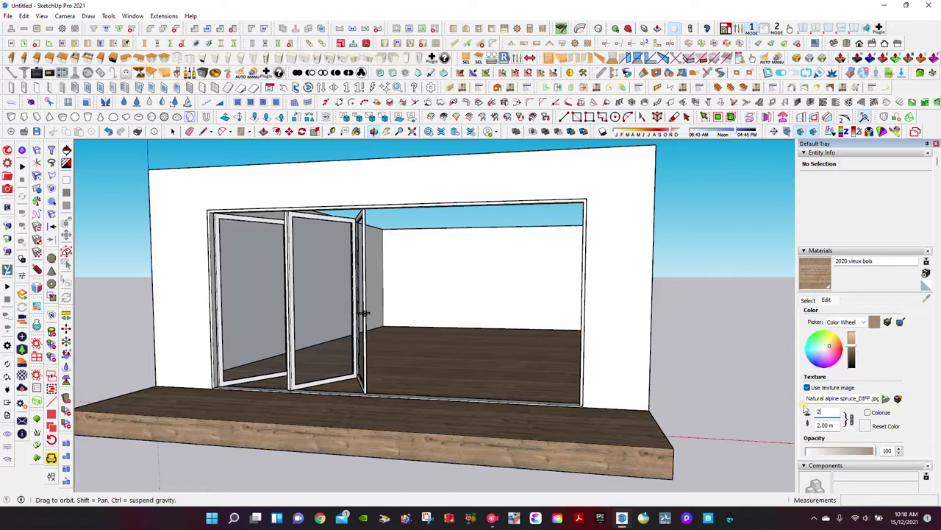
mouse_move(480, 267)
middle_down()
mouse_move(470, 395)
mouse_move(381, 373)
mouse_move(395, 356)
middle_up()
mouse_move(543, 360)
middle_down()
mouse_move(500, 366)
mouse_move(593, 304)
mouse_move(373, 294)
mouse_move(452, 301)
mouse_move(442, 304)
mouse_move(519, 389)
mouse_move(464, 317)
mouse_move(374, 152)
mouse_move(447, 218)
mouse_move(438, 223)
middle_up()
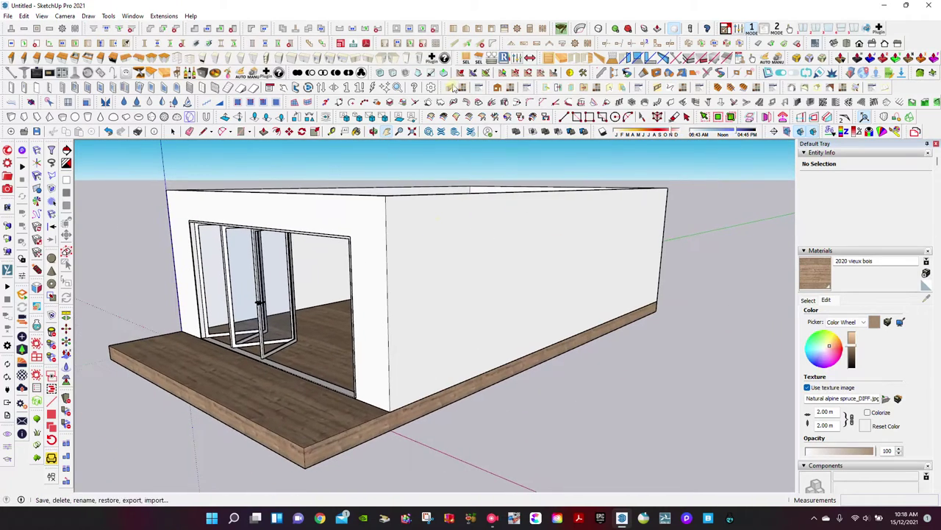
Step: Place a Single Casement Window component on the long side wall
click(373, 132)
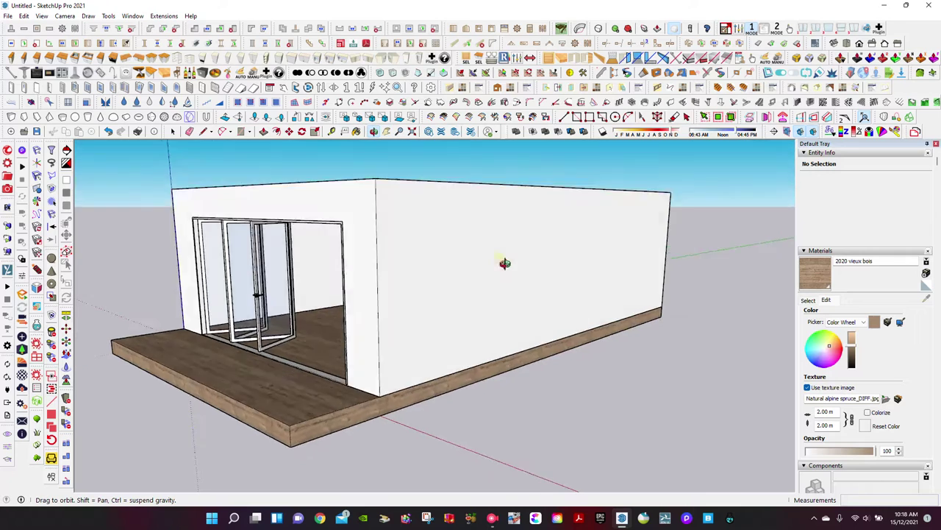
drag(504, 263, 431, 269)
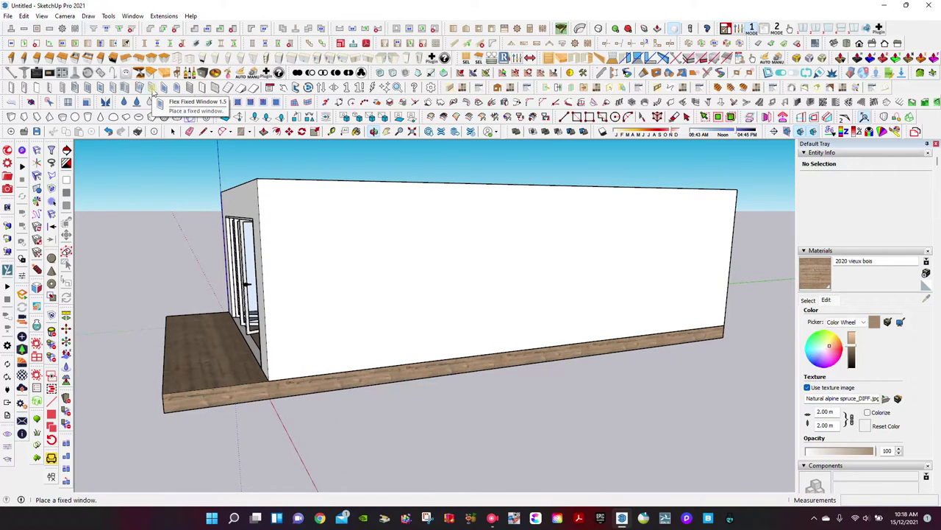
click(342, 322)
Step: Scale the window 1.40 times taller on green and 3.00 times wider on red
click(315, 131)
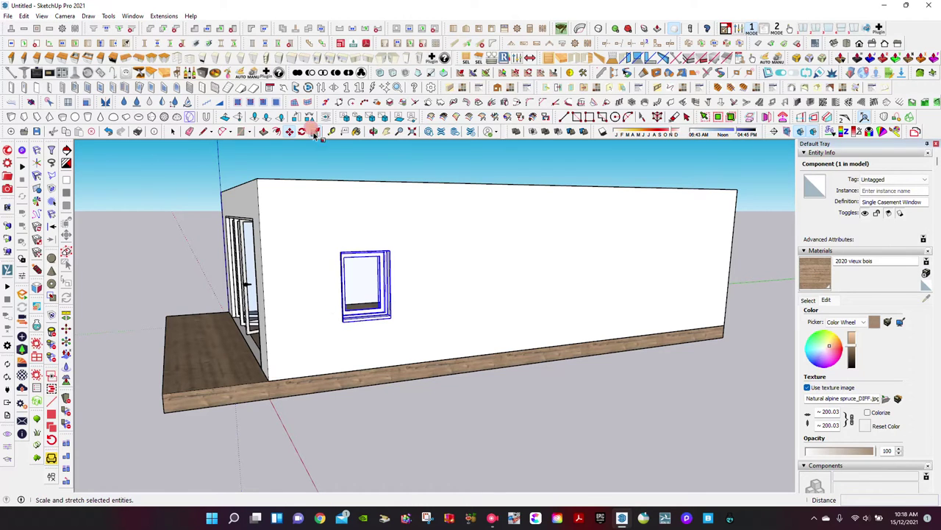
click(359, 251)
click(361, 224)
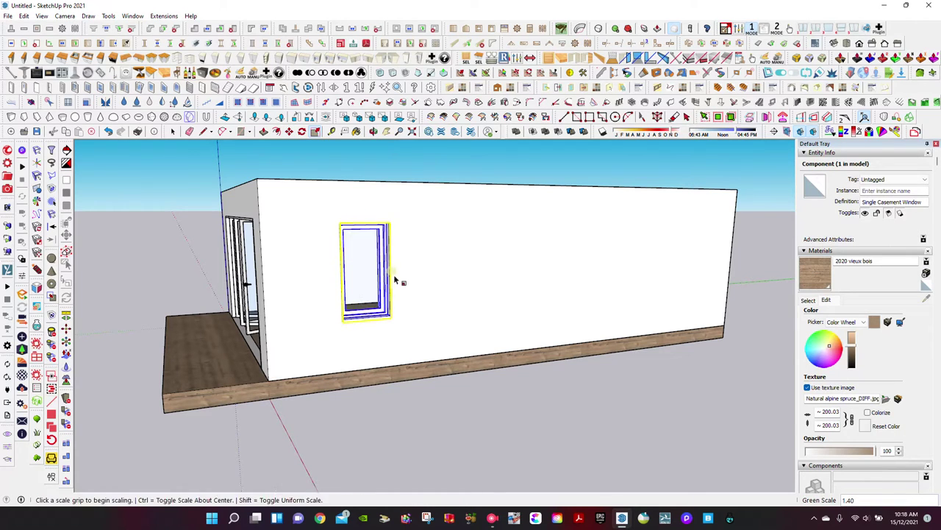
click(383, 270)
click(469, 265)
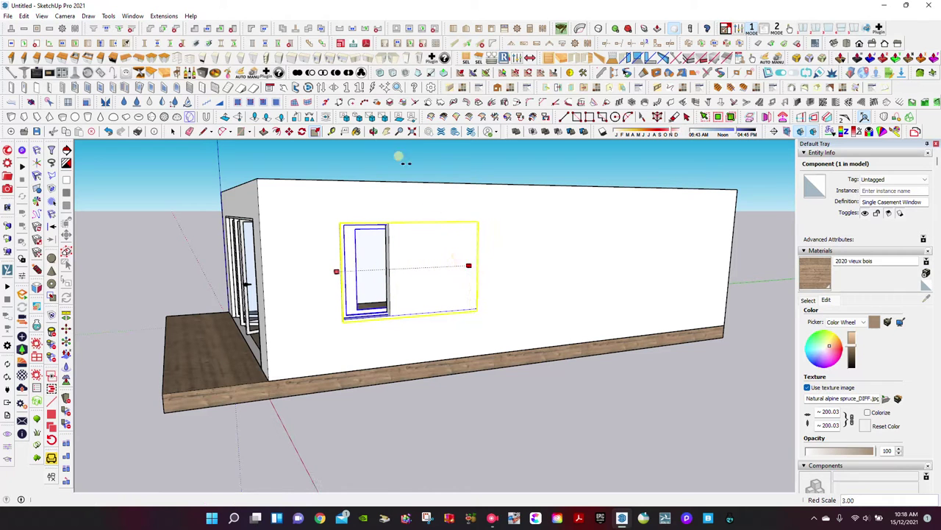
click(373, 130)
drag(515, 212, 421, 215)
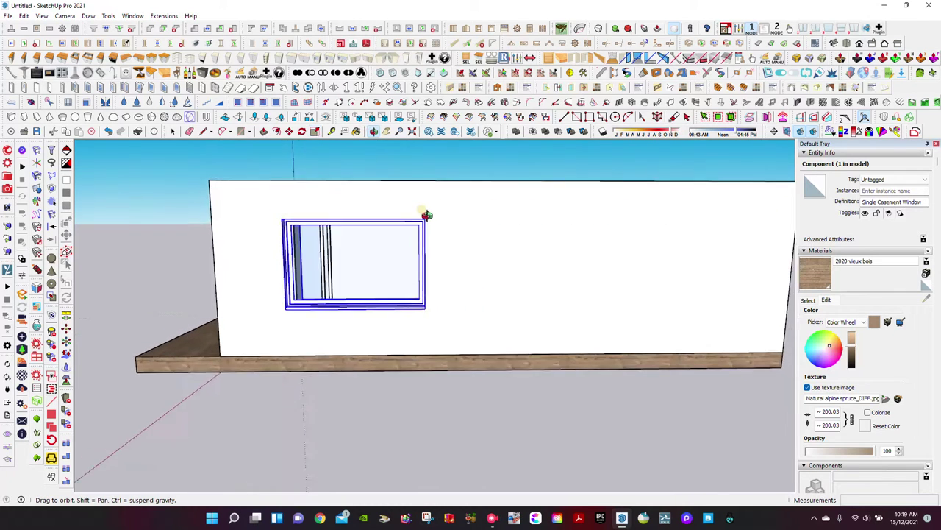
Step: Copy and paste the window in place, then move the copy about 3.05 m right
click(24, 16)
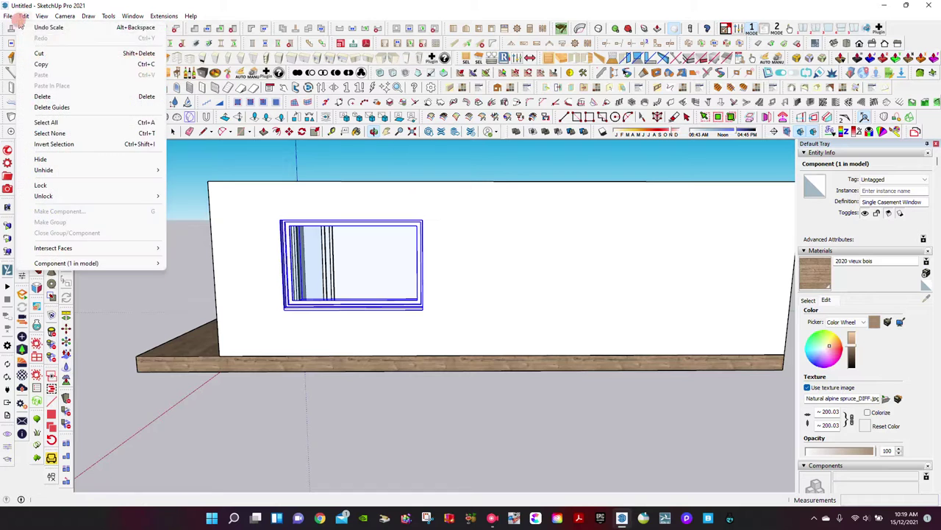
click(40, 64)
click(26, 16)
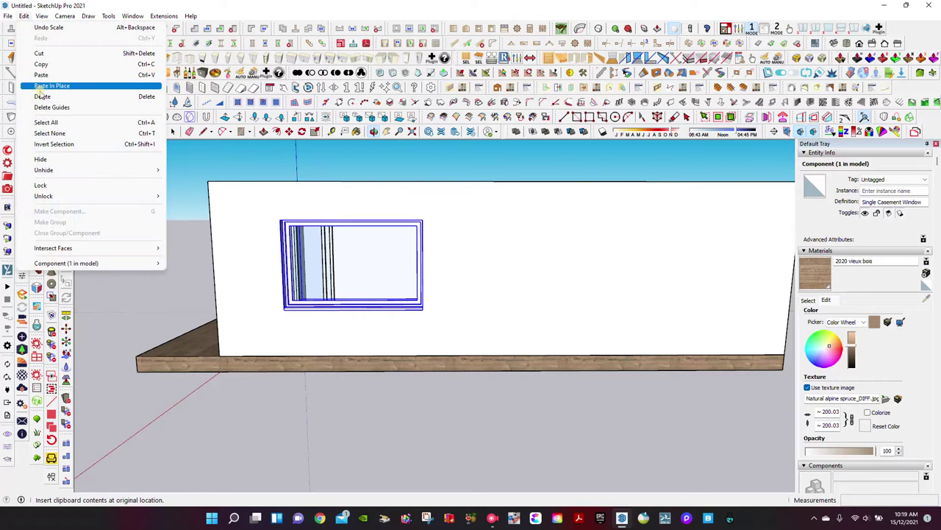
click(51, 85)
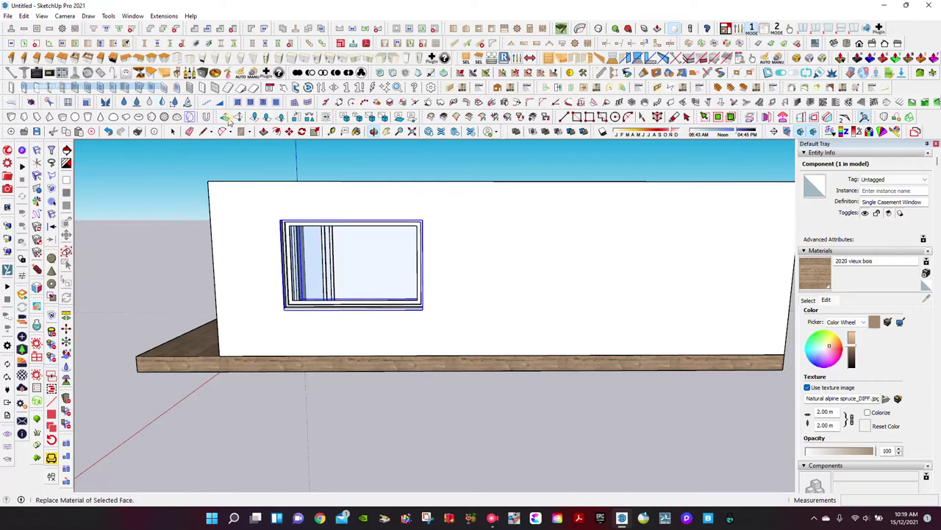
click(289, 131)
click(353, 355)
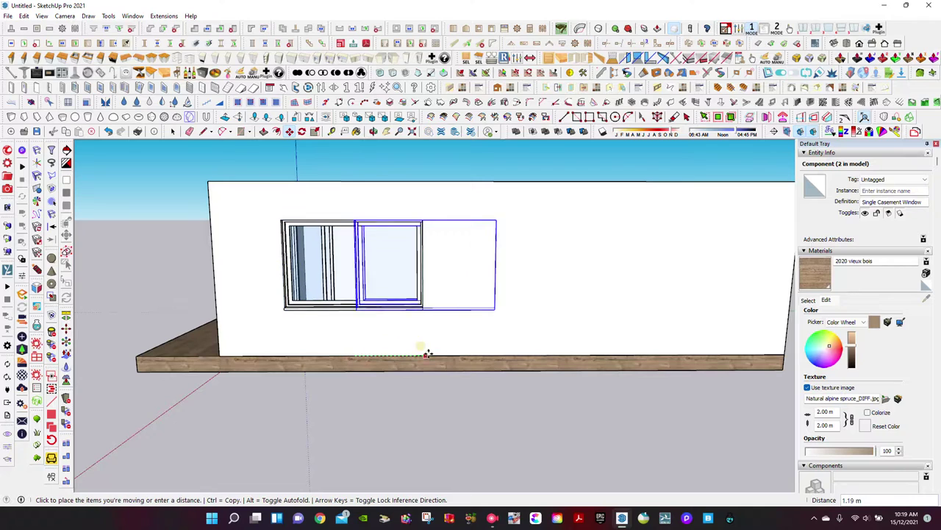
click(526, 348)
Step: Swing open the left window's sash with the Interact tool
click(374, 131)
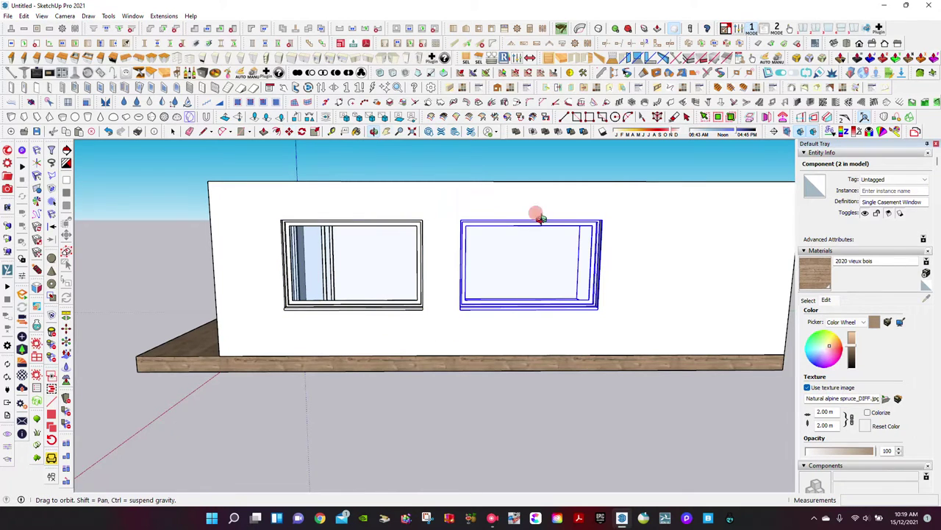
mouse_move(538, 210)
mouse_down()
mouse_move(534, 241)
mouse_move(542, 222)
mouse_up()
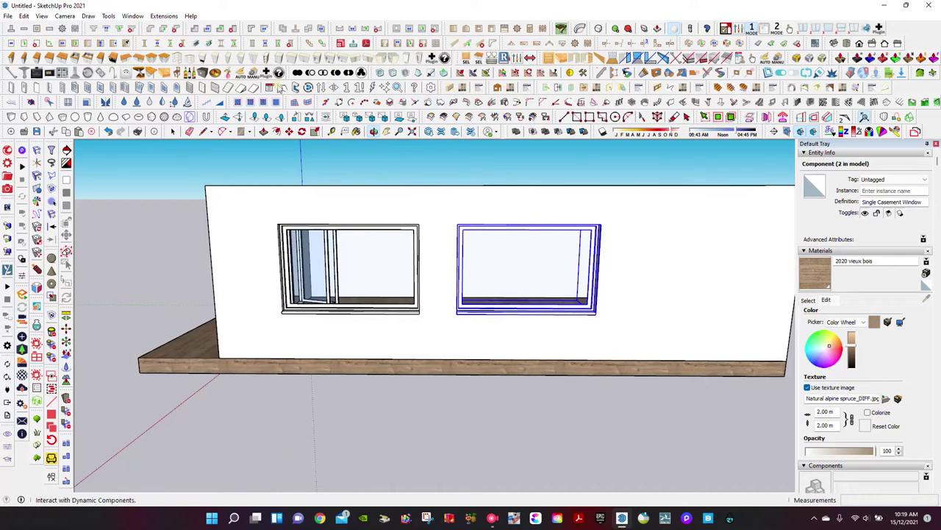
click(282, 88)
click(357, 250)
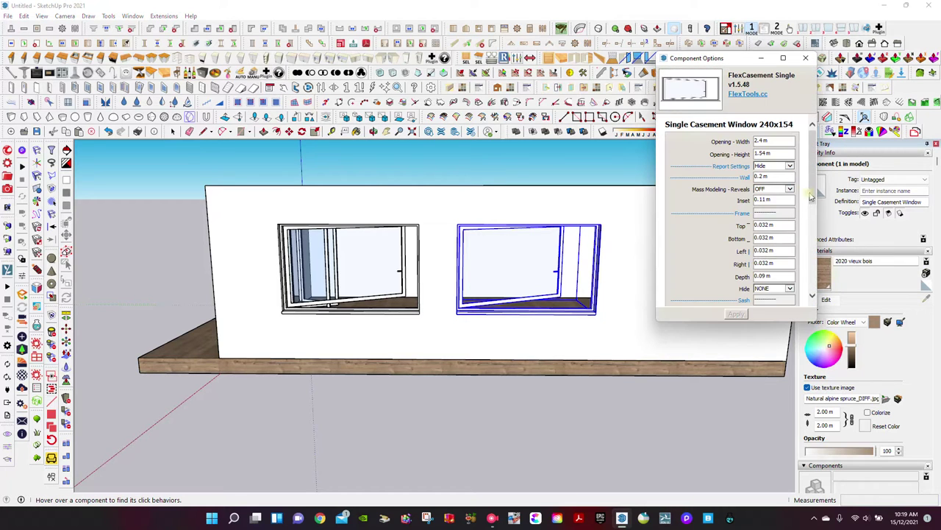
Step: Review both open windows in Component Options from an angled view, then deselect them
drag(811, 195, 812, 241)
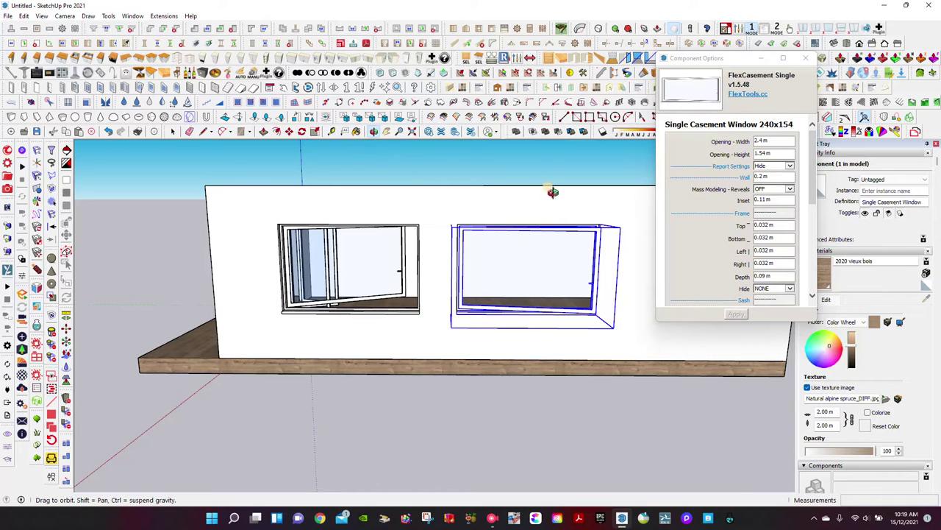
drag(553, 192, 446, 216)
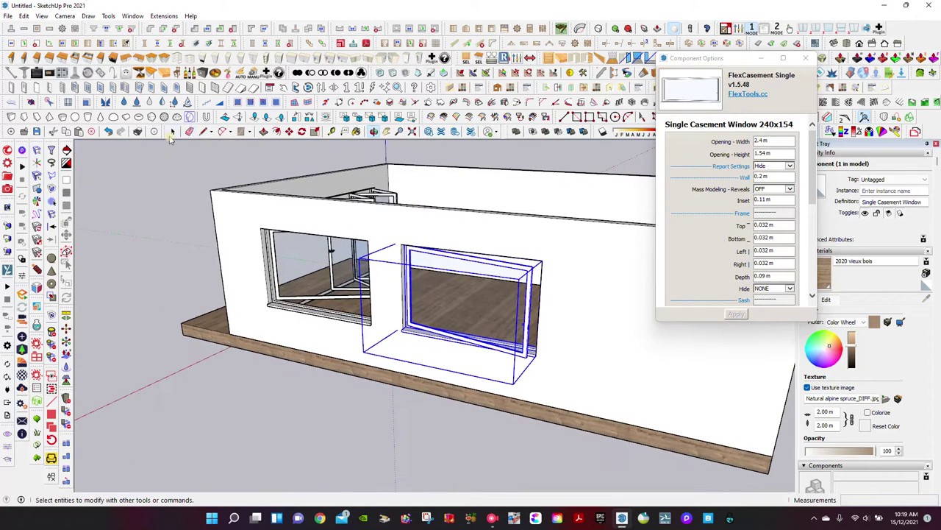
click(263, 236)
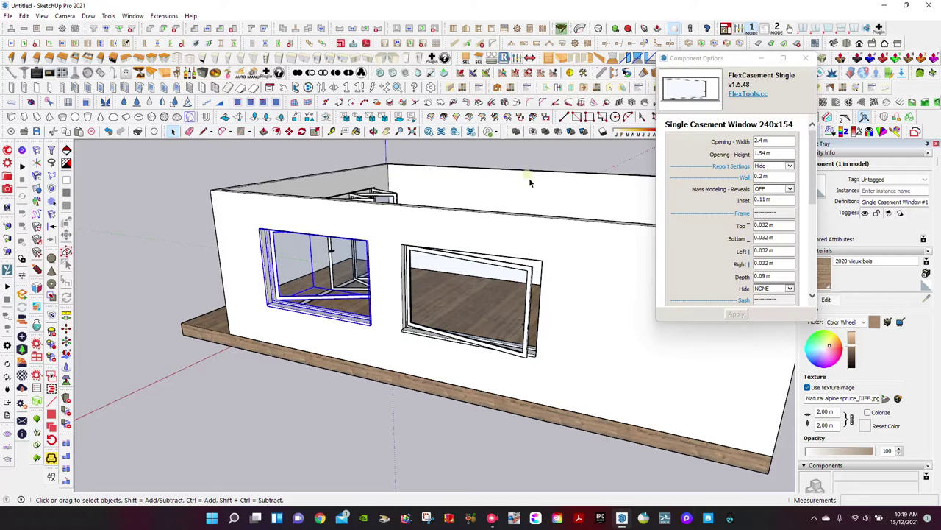
drag(810, 208, 806, 233)
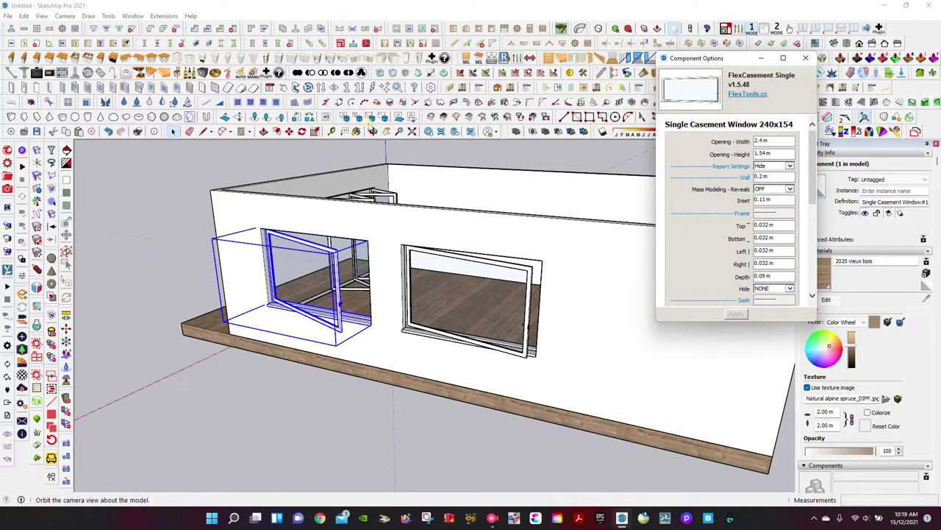
click(173, 131)
Step: Close the Component Options dialog
click(257, 170)
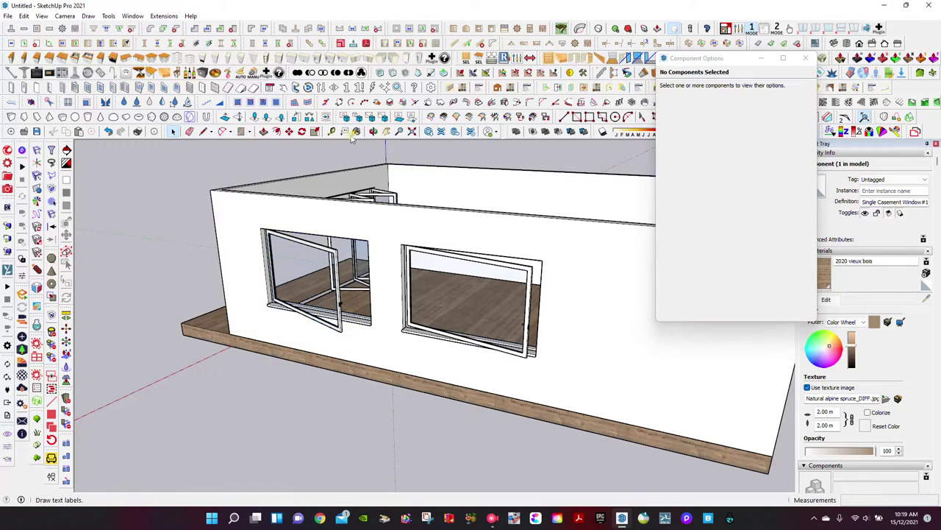
mouse_move(368, 225)
middle_down()
mouse_move(483, 214)
mouse_move(282, 214)
mouse_move(422, 244)
mouse_move(359, 244)
mouse_move(312, 234)
mouse_move(260, 189)
mouse_move(343, 183)
mouse_move(219, 225)
mouse_move(269, 221)
mouse_move(352, 169)
mouse_move(353, 231)
mouse_move(343, 233)
mouse_move(749, 68)
middle_up()
click(386, 133)
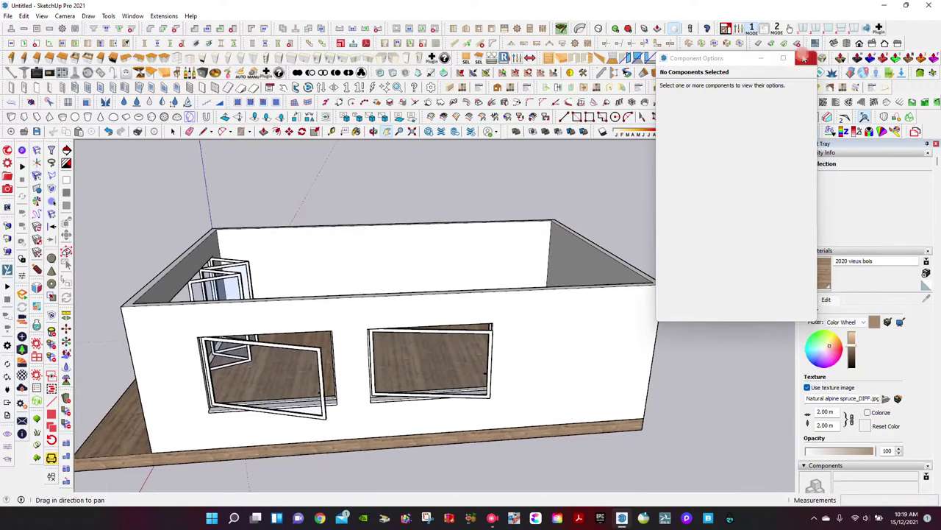
click(805, 57)
Step: Draw a rectangle on the room floor, then undo it
click(372, 132)
mouse_move(387, 179)
mouse_down()
mouse_move(378, 231)
mouse_move(459, 200)
mouse_move(454, 226)
mouse_up()
scroll(463, 203, up, 3)
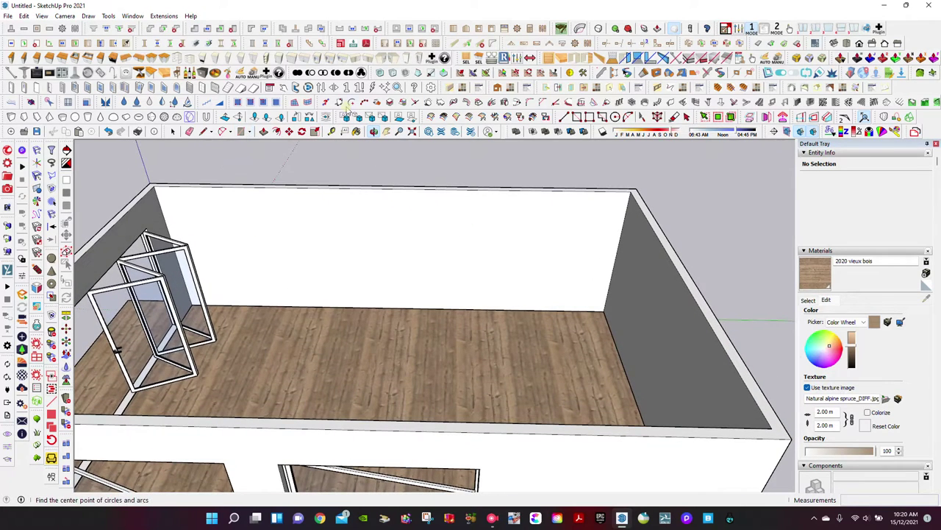
click(579, 117)
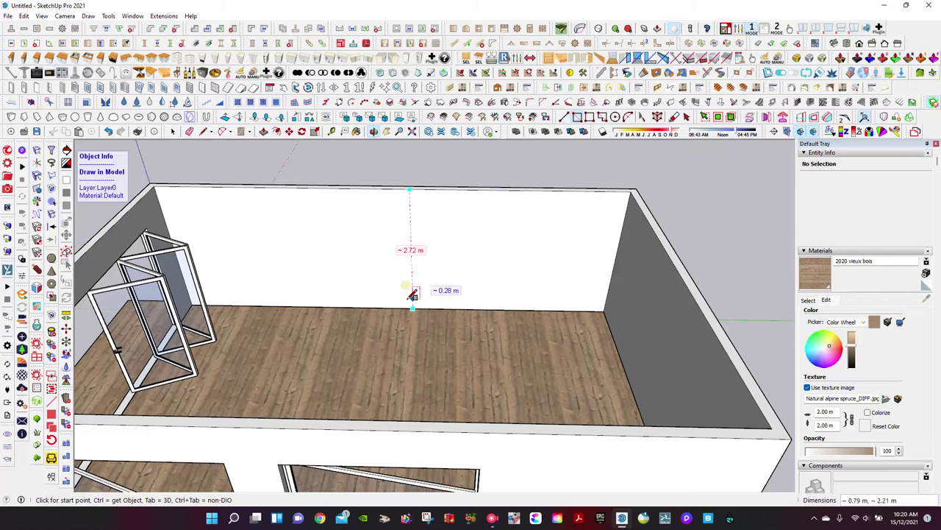
click(339, 322)
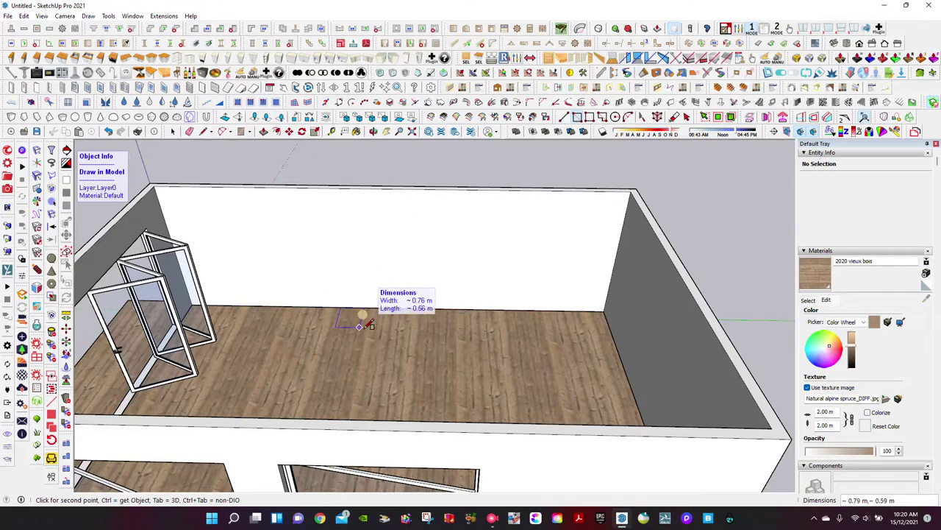
click(458, 342)
click(425, 333)
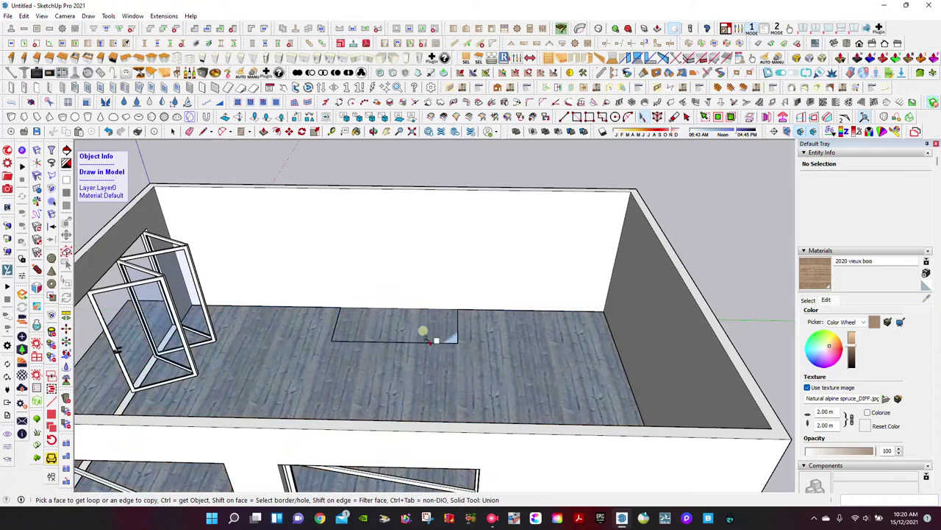
click(450, 342)
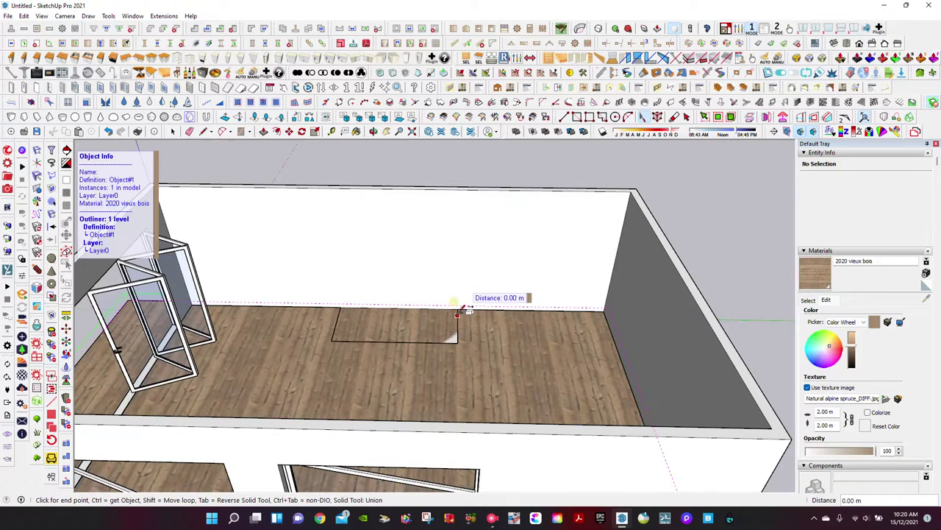
click(109, 132)
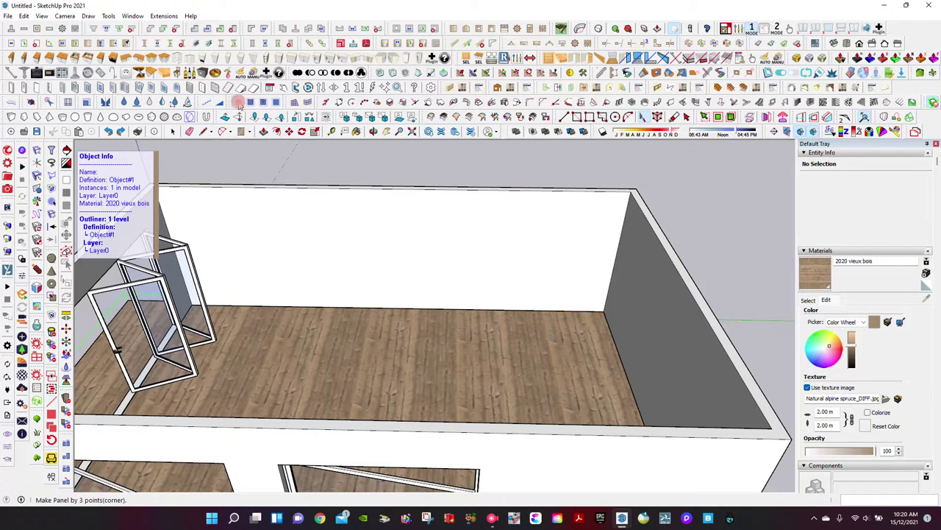
Step: Draw a floor panel with Panel by 3 Points and push it up 2.50 m into a tall block
click(190, 116)
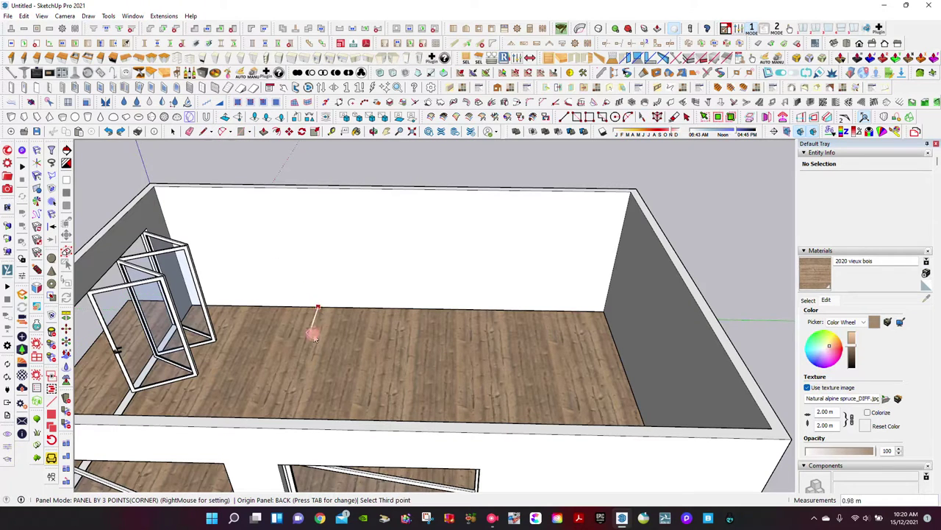
click(439, 341)
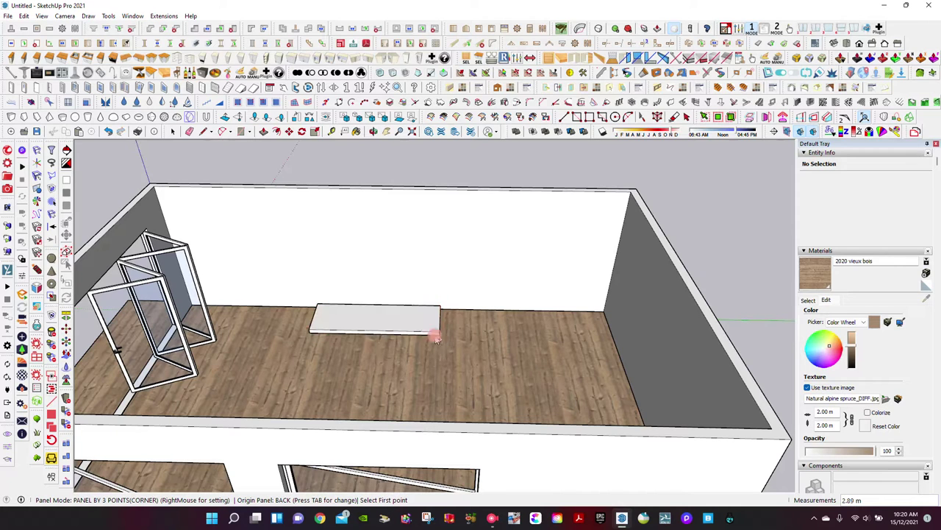
click(173, 131)
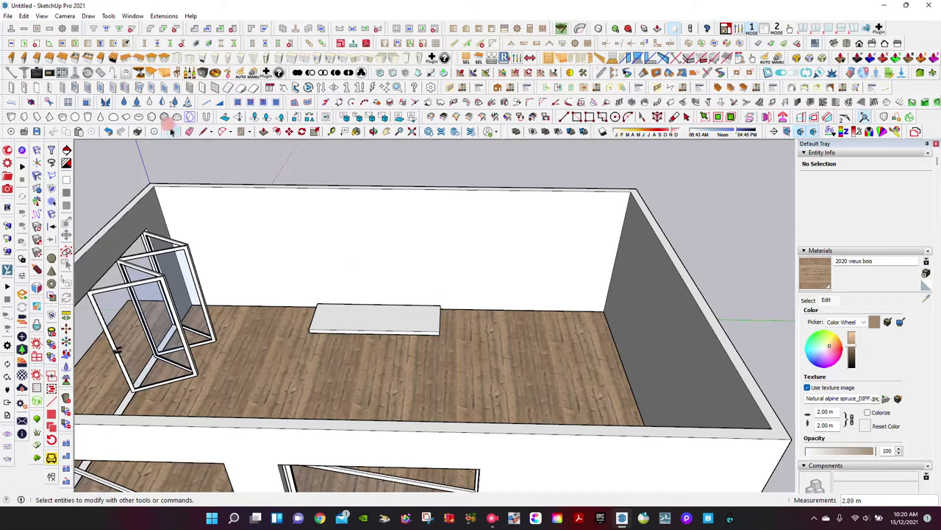
right_click(322, 309)
key(Escape)
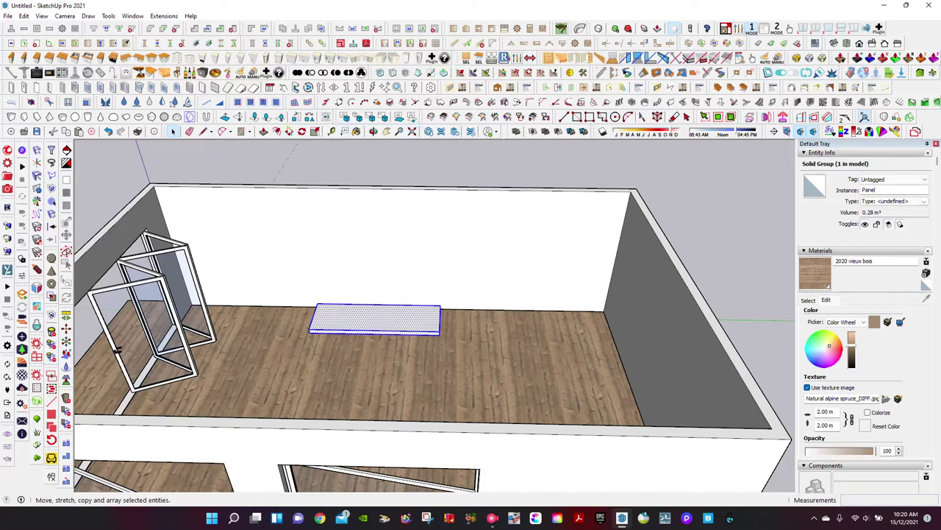
click(263, 131)
drag(368, 326, 379, 203)
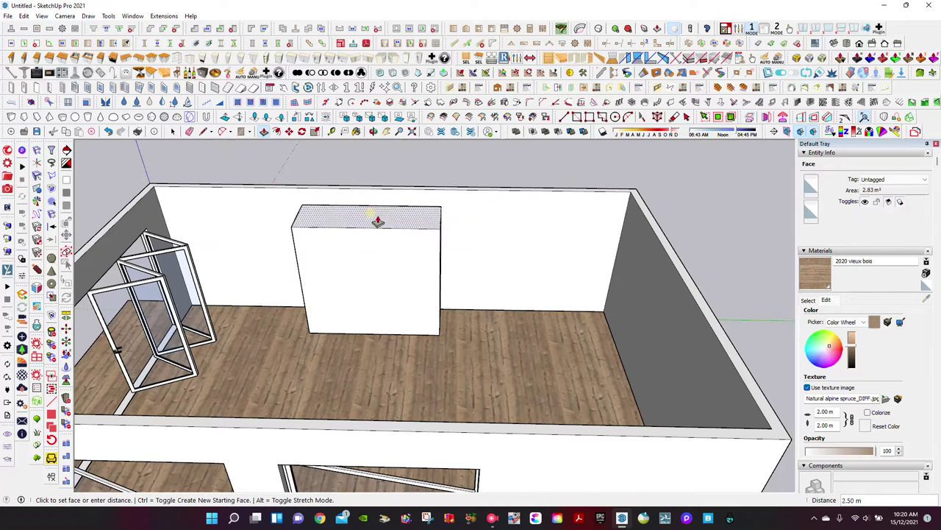
Step: Push the block's left side inward to make it slim
key(o)
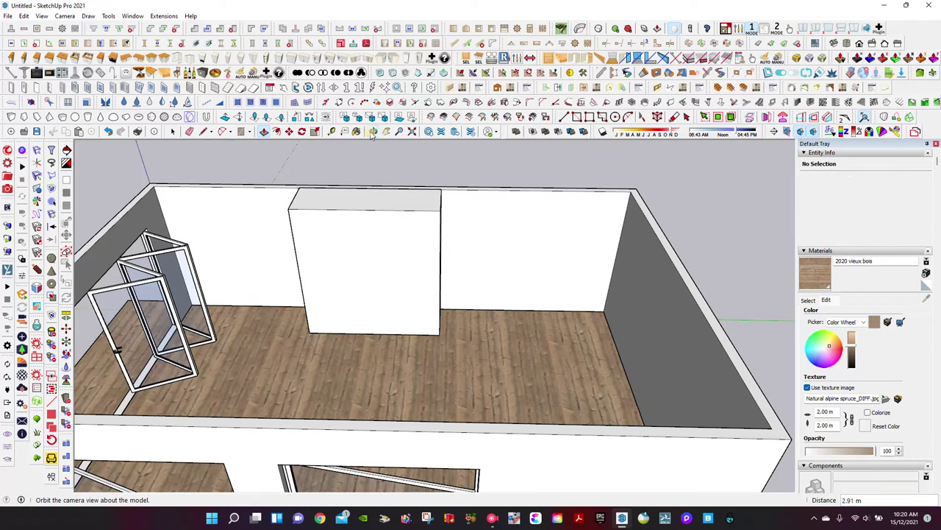
mouse_move(379, 206)
mouse_down()
mouse_move(450, 227)
mouse_move(451, 244)
mouse_move(431, 216)
mouse_move(458, 169)
mouse_move(346, 218)
mouse_move(270, 146)
mouse_up()
scroll(455, 243, up, 3)
click(262, 132)
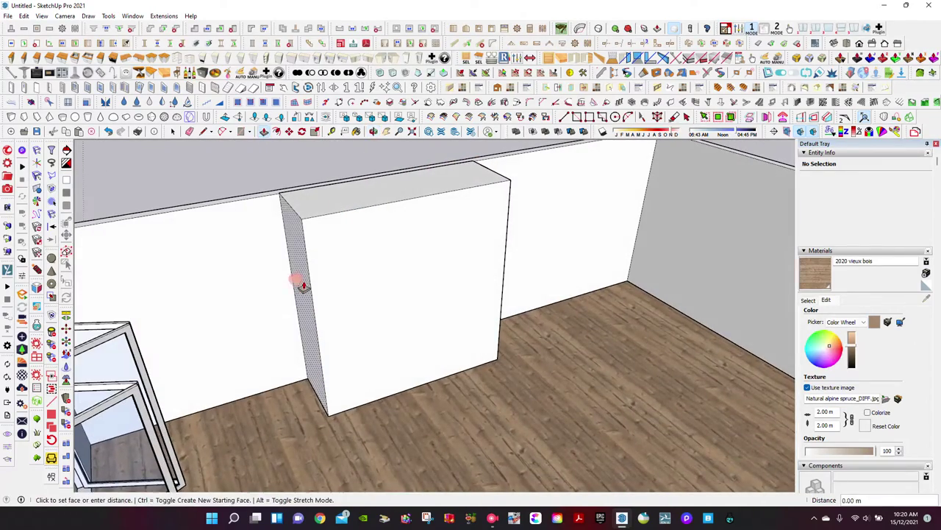
drag(301, 279, 361, 269)
key(o)
mouse_move(476, 212)
mouse_down()
mouse_move(331, 186)
mouse_move(292, 135)
mouse_up()
Step: Draw a rectangle across the box front and push it through to cut a niche
click(241, 131)
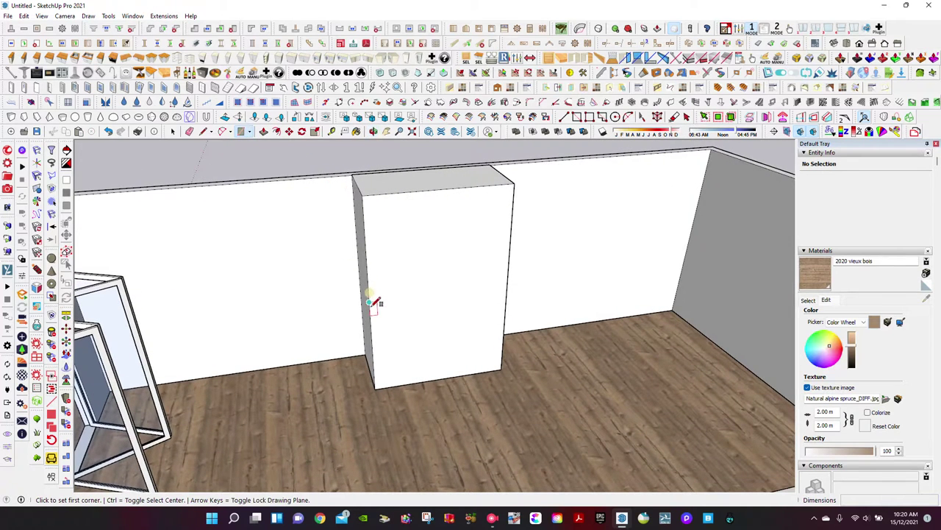
click(369, 303)
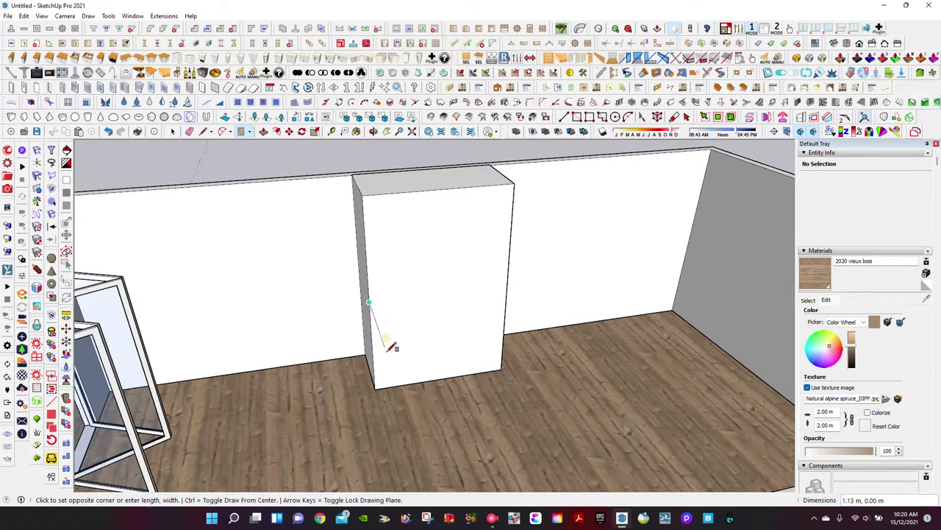
click(504, 346)
click(262, 131)
click(372, 326)
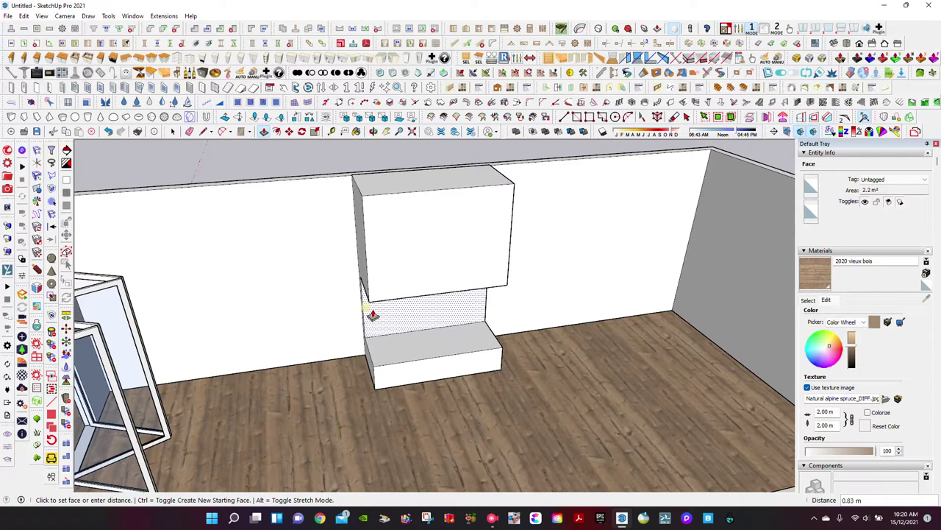
click(372, 313)
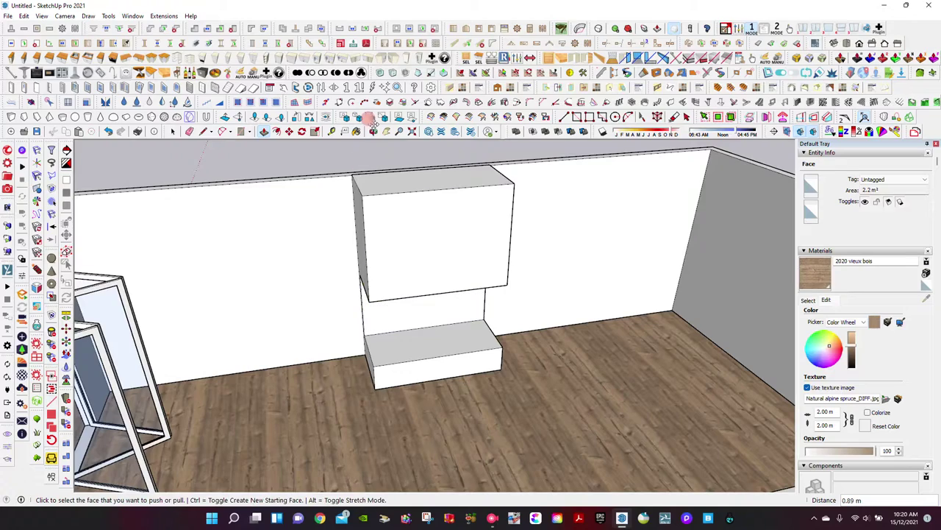
mouse_move(366, 138)
middle_down()
mouse_move(326, 289)
mouse_move(498, 247)
mouse_move(505, 211)
mouse_move(485, 217)
mouse_move(435, 268)
middle_up()
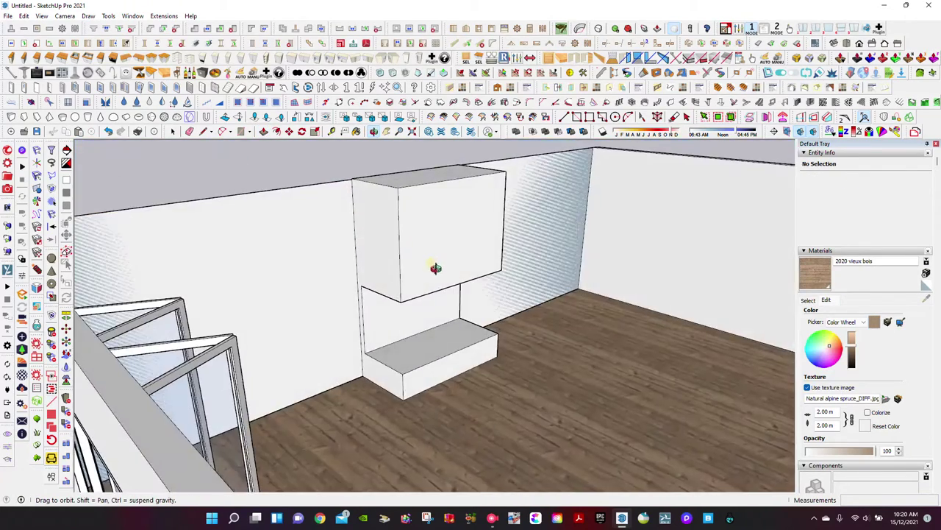
Step: Undo that cut and push the middle front face back into a recess instead
click(263, 134)
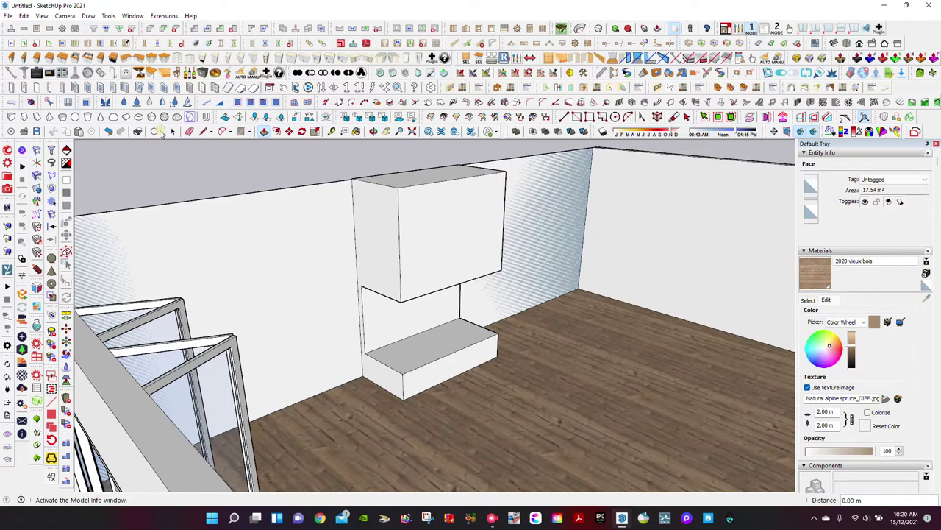
click(109, 131)
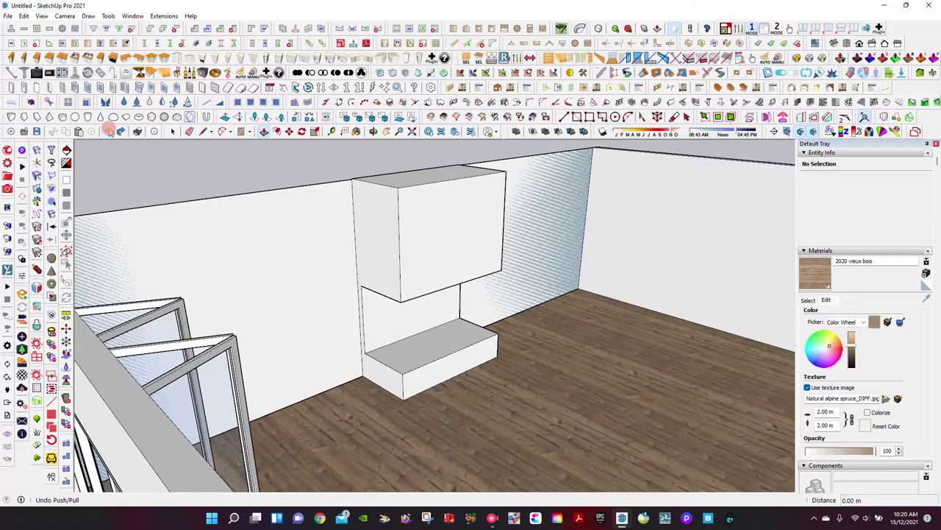
click(109, 131)
click(109, 131)
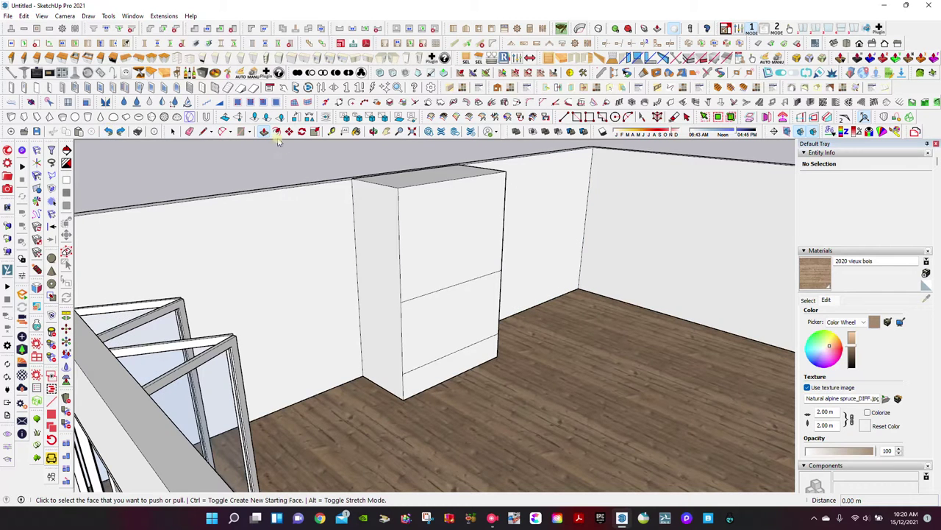
click(413, 322)
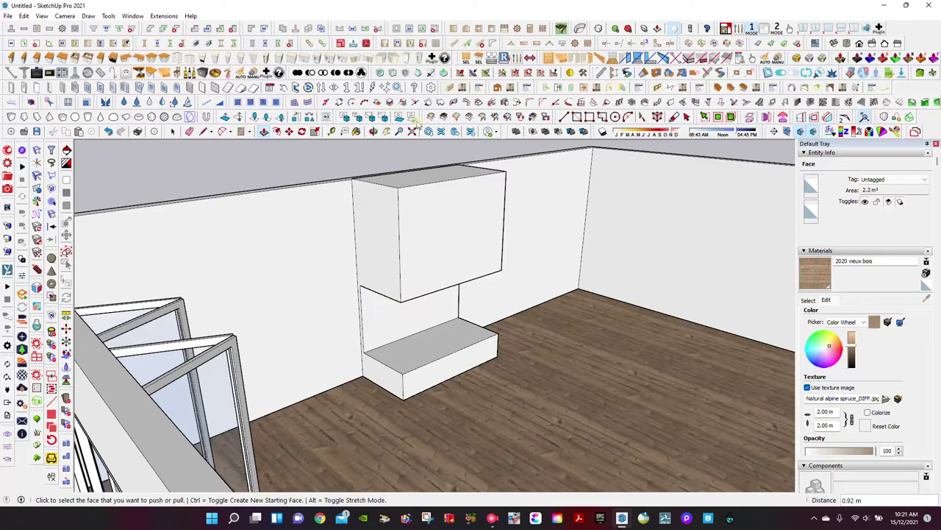
click(477, 267)
mouse_move(477, 267)
middle_down()
mouse_move(445, 214)
mouse_move(385, 181)
mouse_move(427, 264)
mouse_move(432, 245)
middle_up()
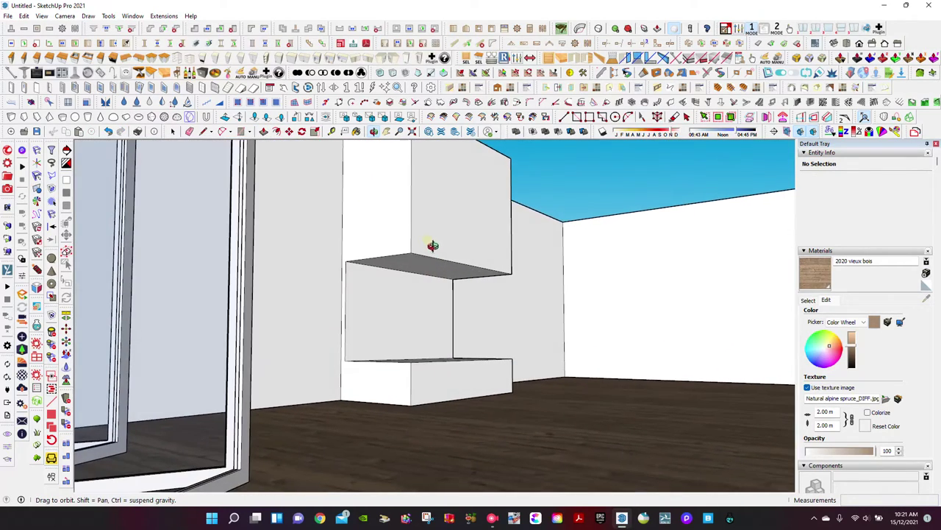
Step: Lower the niche's shelf face by 0.30 m
click(263, 131)
click(410, 263)
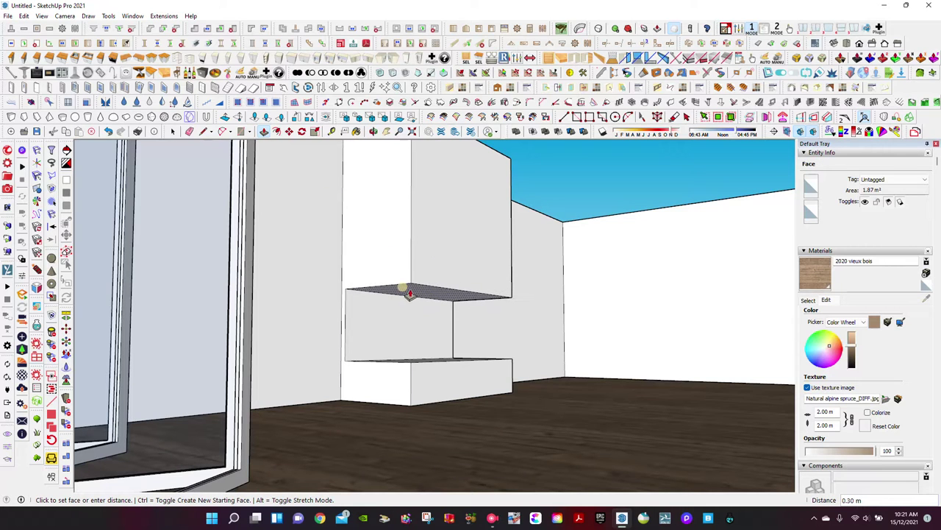
click(410, 292)
mouse_move(389, 218)
middle_down()
mouse_move(388, 227)
mouse_move(383, 216)
middle_up()
Step: Draw rectangles closing the niche's side and front openings
click(241, 131)
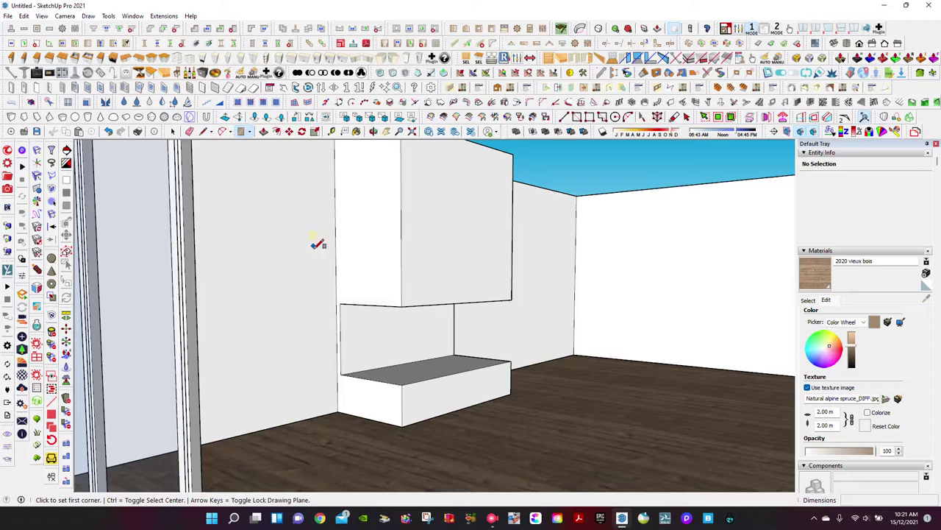
click(340, 303)
click(401, 383)
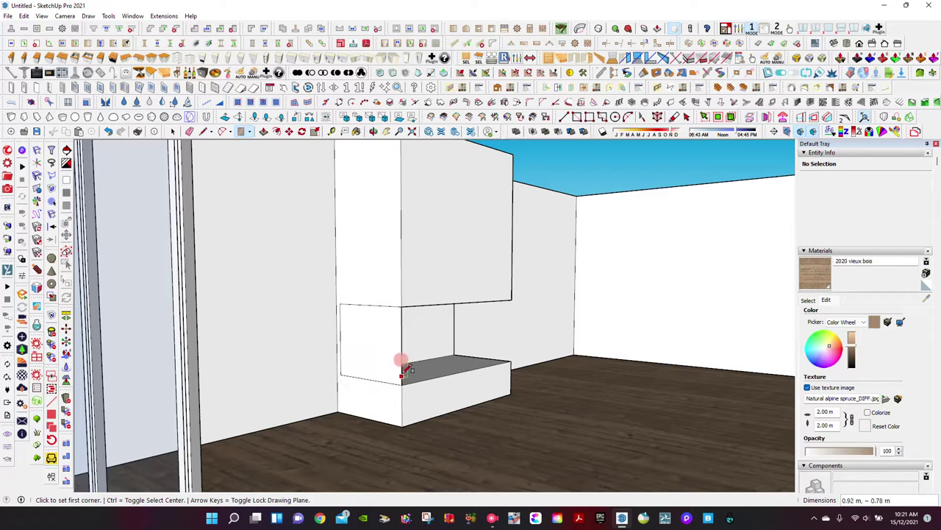
click(402, 305)
click(509, 358)
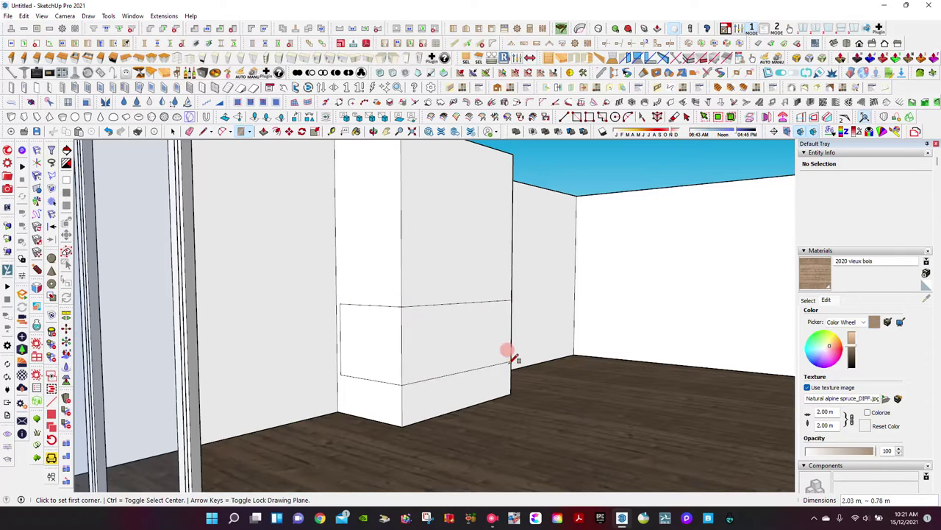
Step: Paint both niche panels with Glass and Mirrors > Translucent Glass Gray
click(810, 301)
click(912, 314)
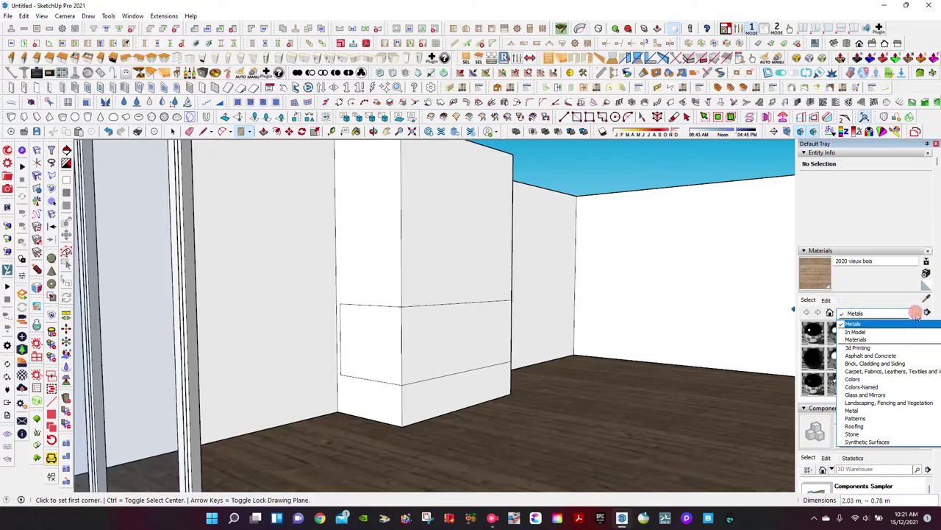
click(844, 386)
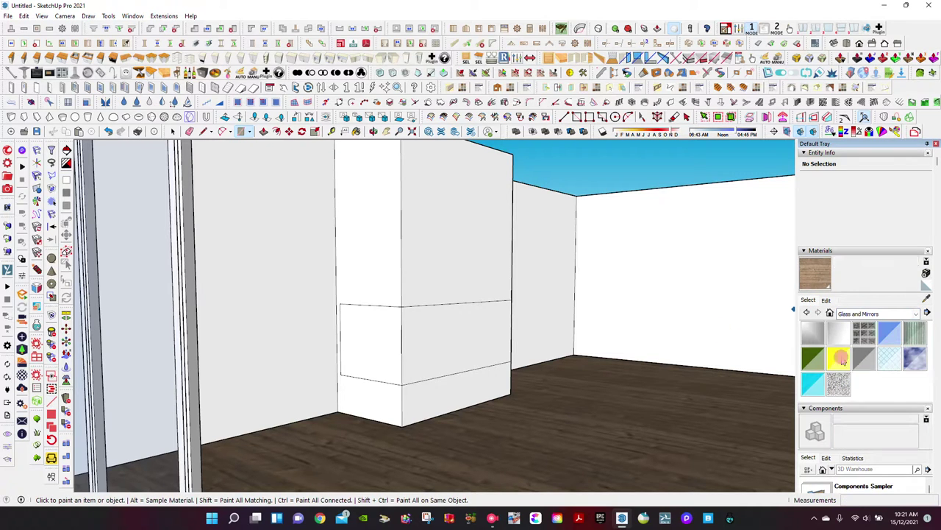
click(864, 358)
click(481, 326)
click(389, 320)
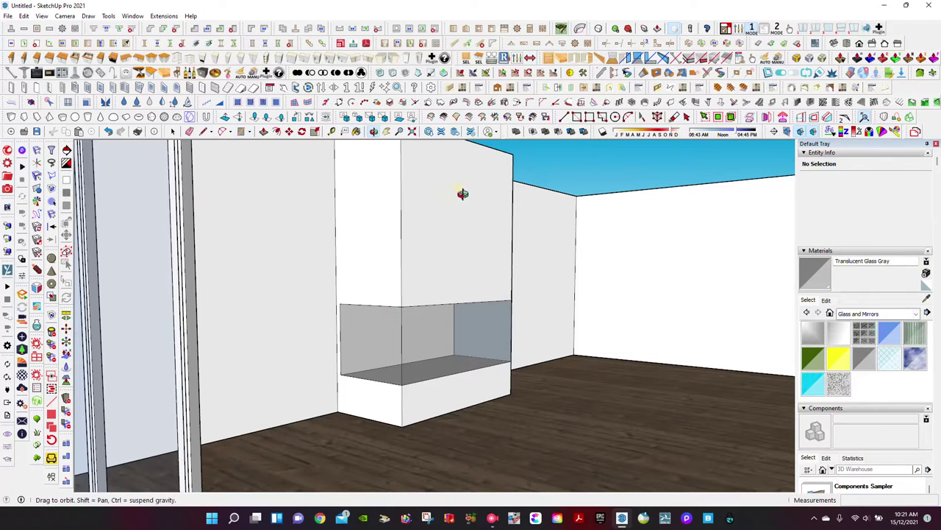
mouse_move(463, 193)
middle_down()
mouse_move(227, 211)
mouse_move(193, 263)
mouse_move(269, 157)
middle_up()
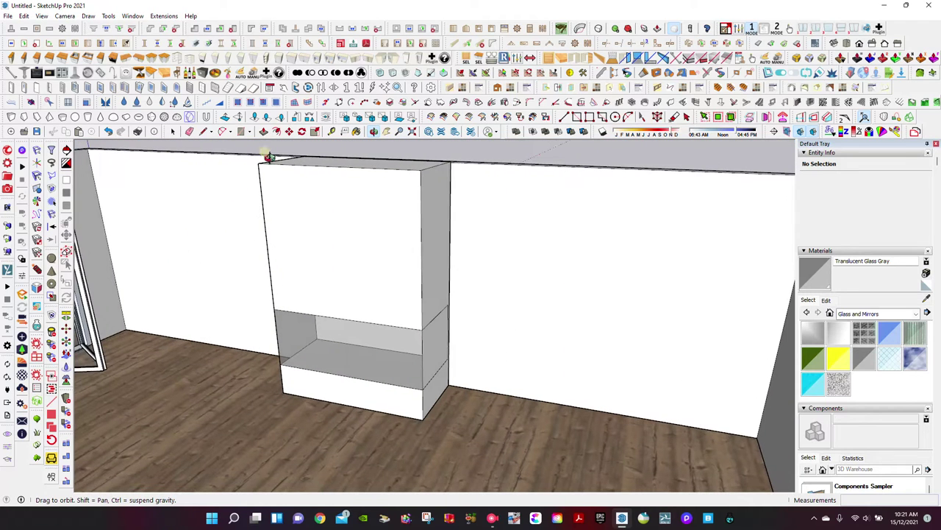
Step: Pull the white cabinet's top face up 0.93 m so it rises above the walls
click(263, 132)
key(b)
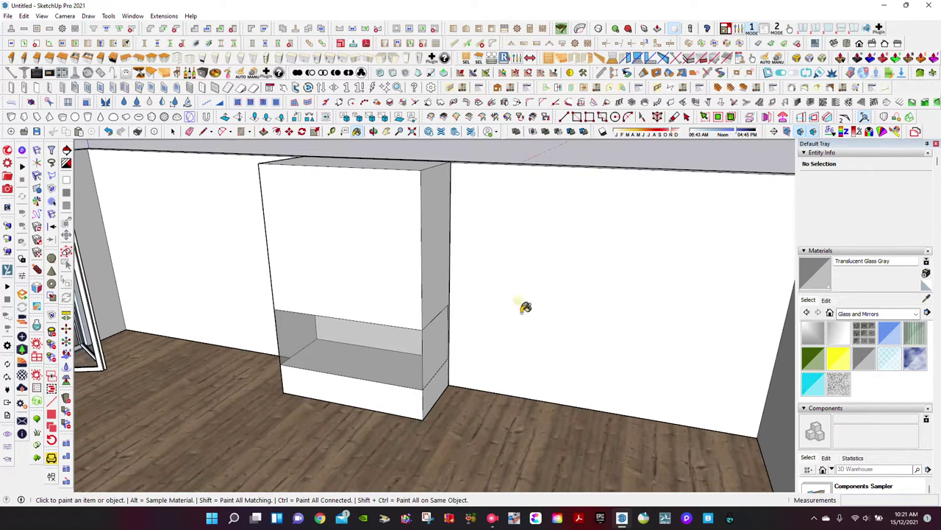
mouse_move(405, 160)
middle_down()
mouse_move(412, 252)
mouse_move(442, 279)
middle_up()
click(263, 131)
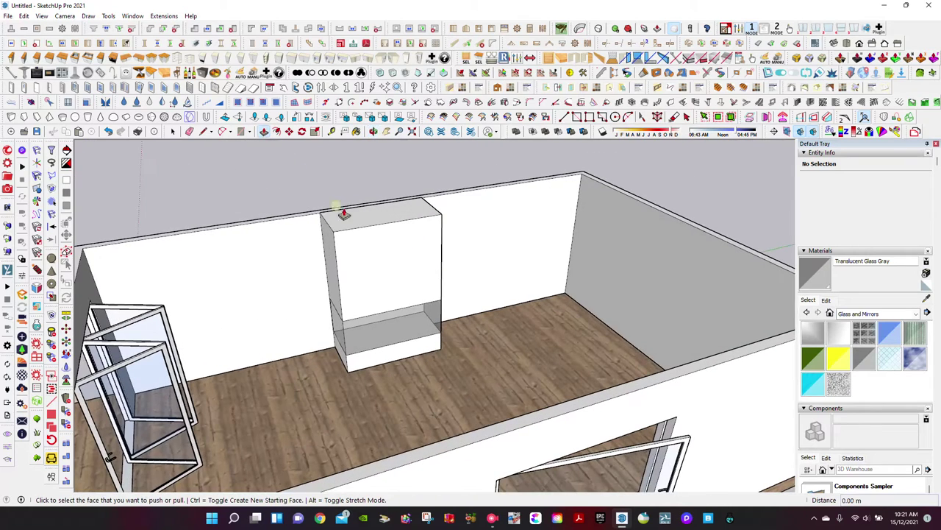
drag(353, 210, 354, 158)
mouse_move(368, 158)
middle_down()
mouse_move(388, 183)
mouse_move(365, 231)
mouse_move(479, 225)
mouse_move(393, 269)
mouse_move(487, 204)
mouse_move(551, 273)
mouse_move(395, 303)
mouse_move(442, 309)
mouse_move(389, 272)
mouse_move(313, 279)
mouse_move(423, 299)
mouse_move(442, 311)
mouse_move(551, 240)
mouse_move(593, 244)
mouse_move(487, 273)
mouse_move(326, 191)
middle_up()
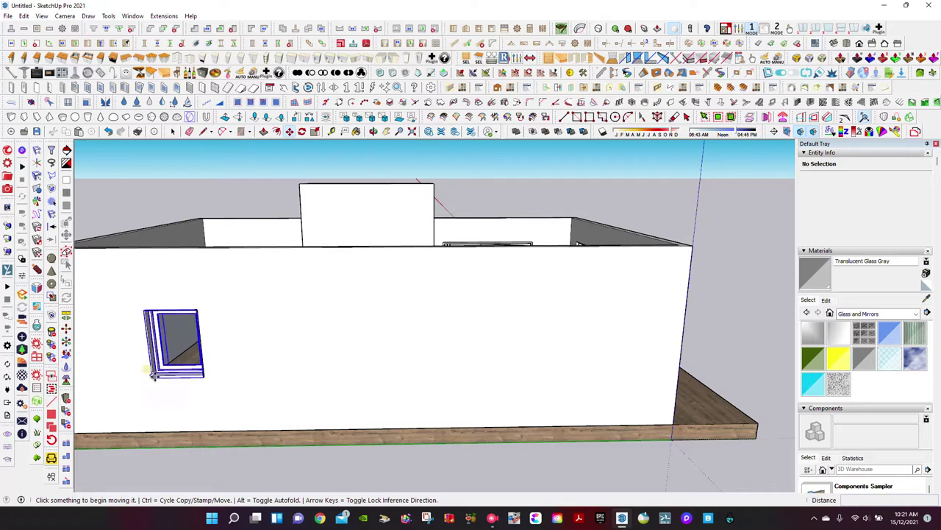
Step: Place a Single Casement Window on the outer wall and stretch it taller and wider
click(151, 376)
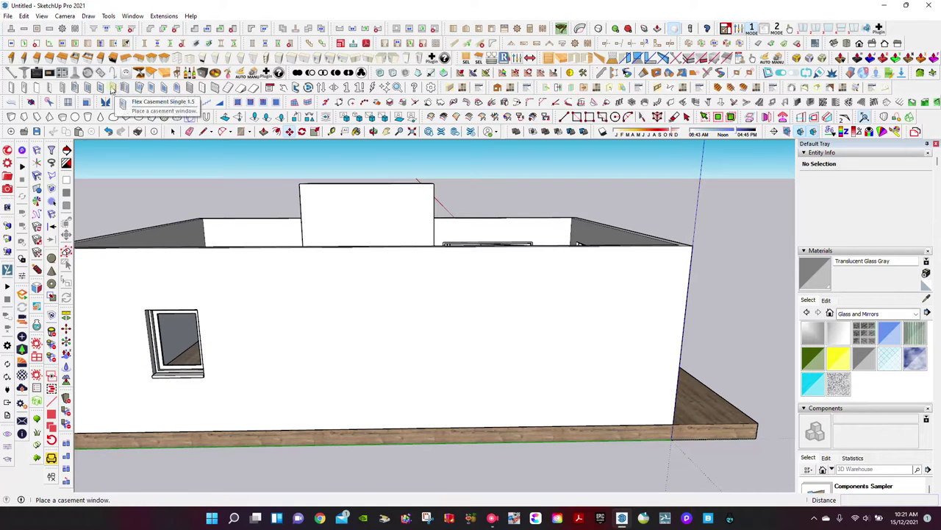
click(315, 131)
click(174, 310)
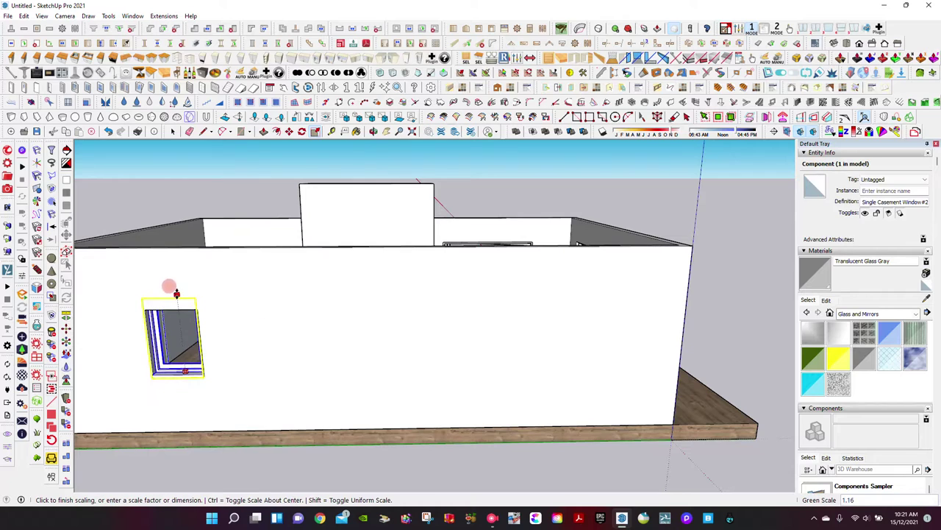
click(176, 290)
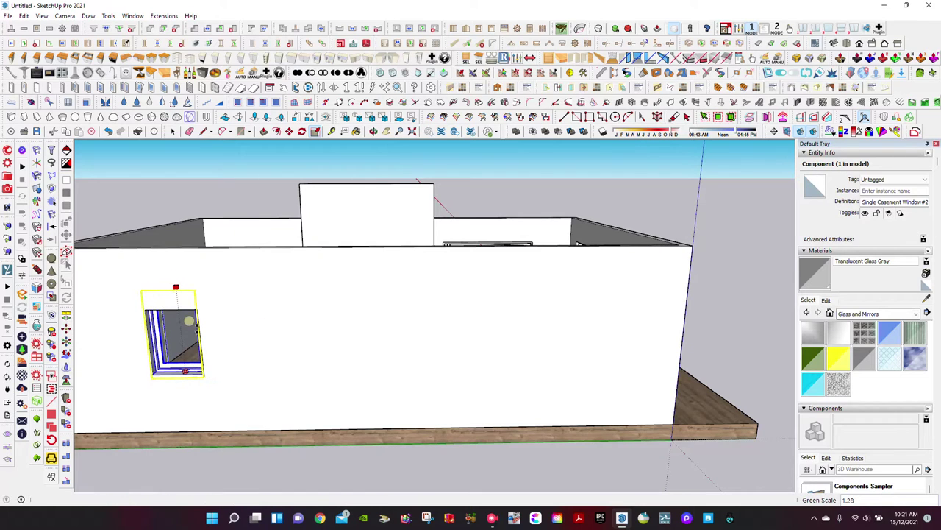
click(205, 329)
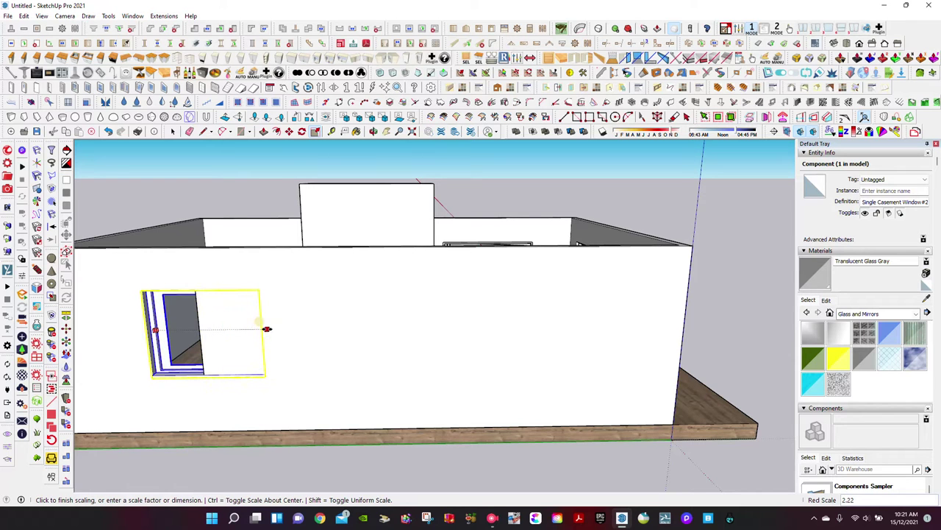
click(266, 328)
Step: Stretch the window further left and downward, to about 1.27 wide by 1.19 tall
click(372, 129)
drag(351, 164, 304, 134)
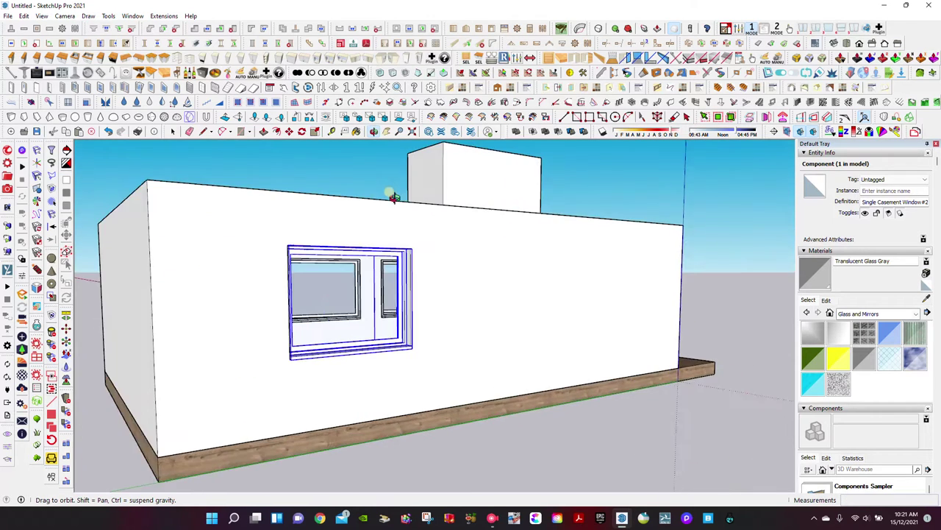
click(314, 132)
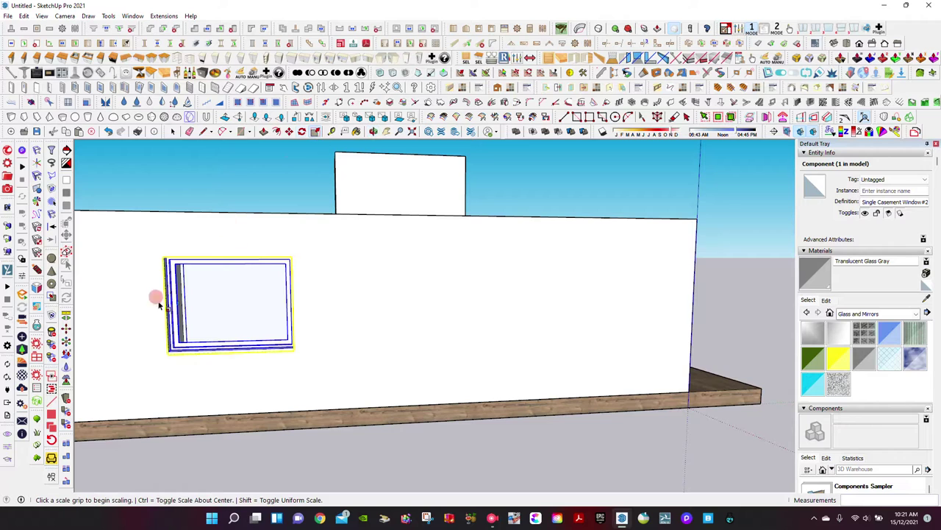
click(175, 301)
click(142, 303)
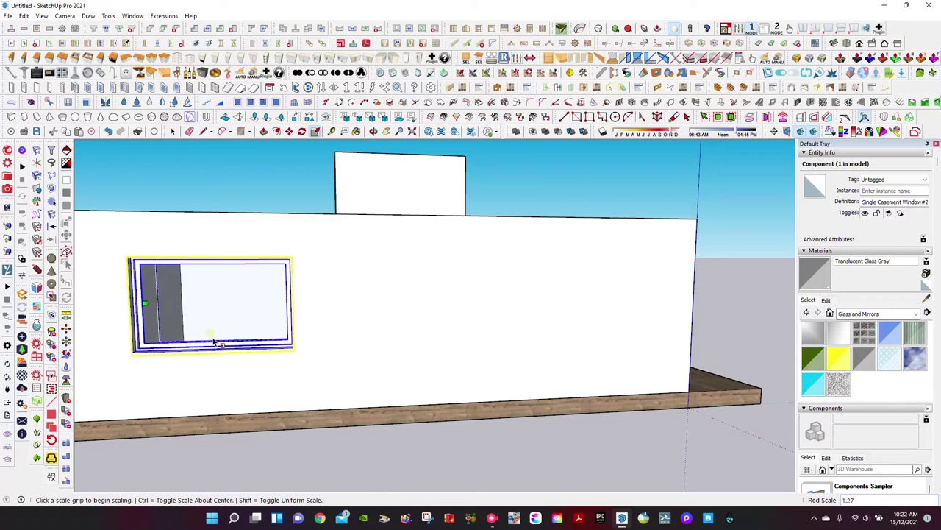
click(222, 346)
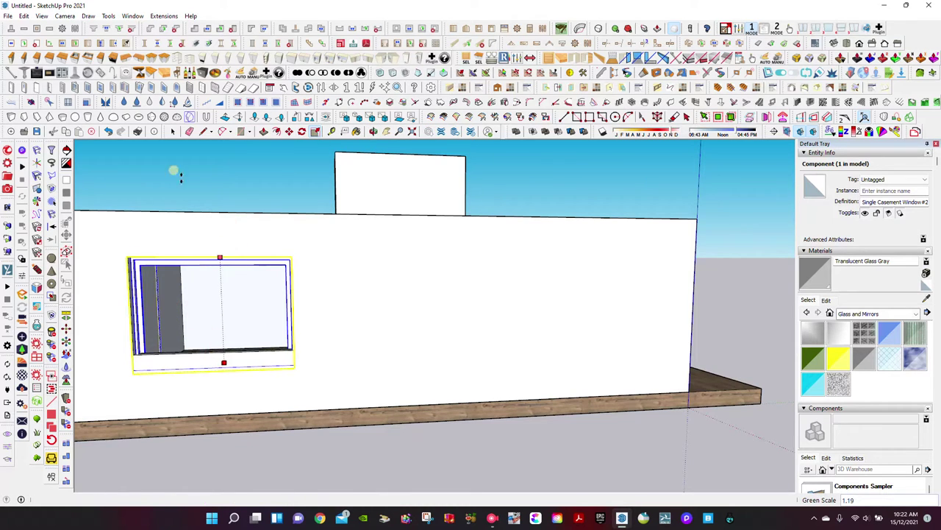
click(24, 17)
Step: Copy and paste the window, then move the copy further right along the wall
click(24, 16)
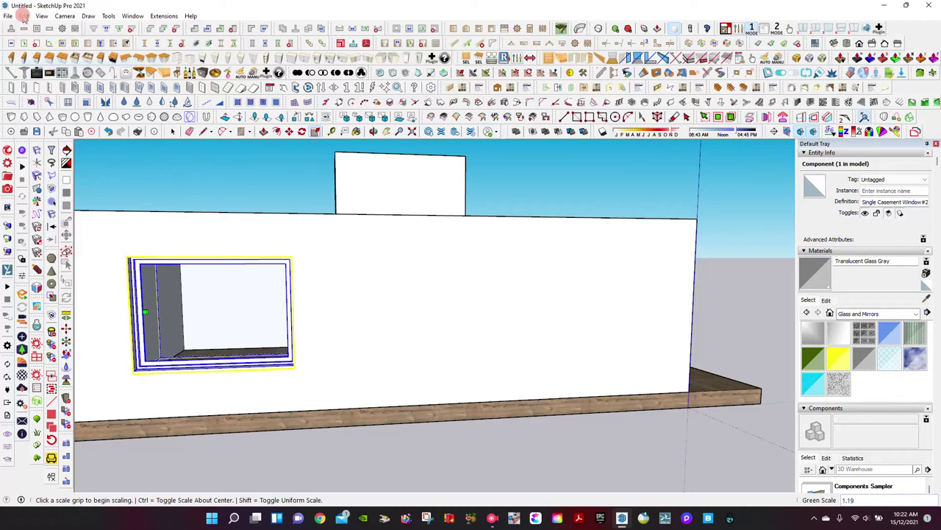
click(25, 16)
click(44, 78)
click(289, 131)
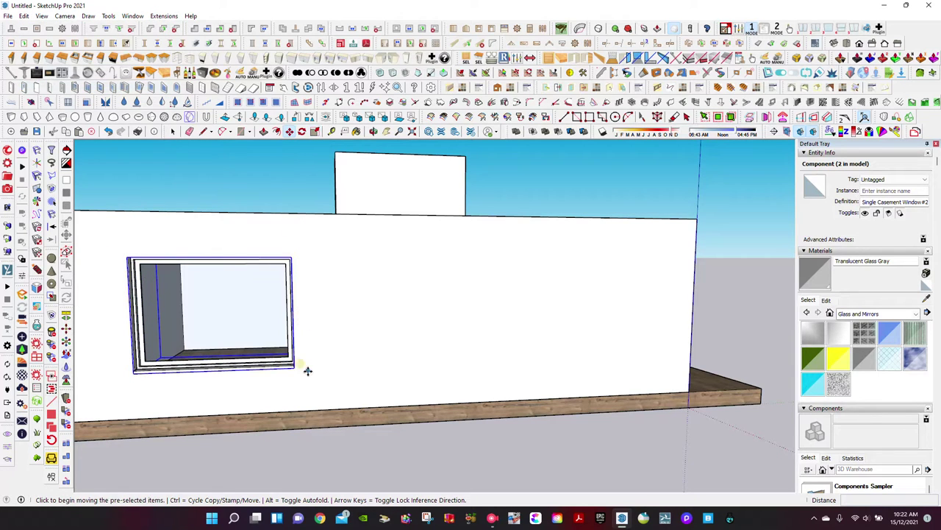
click(302, 418)
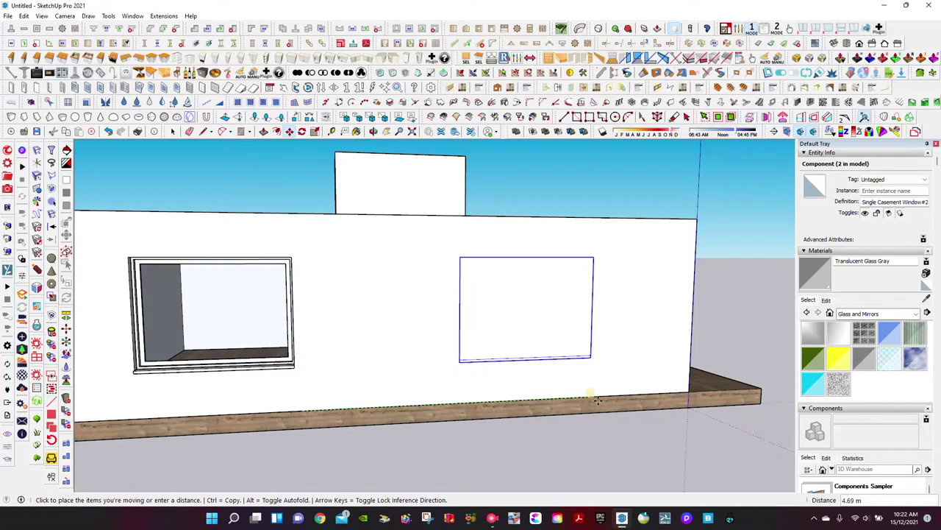
click(622, 390)
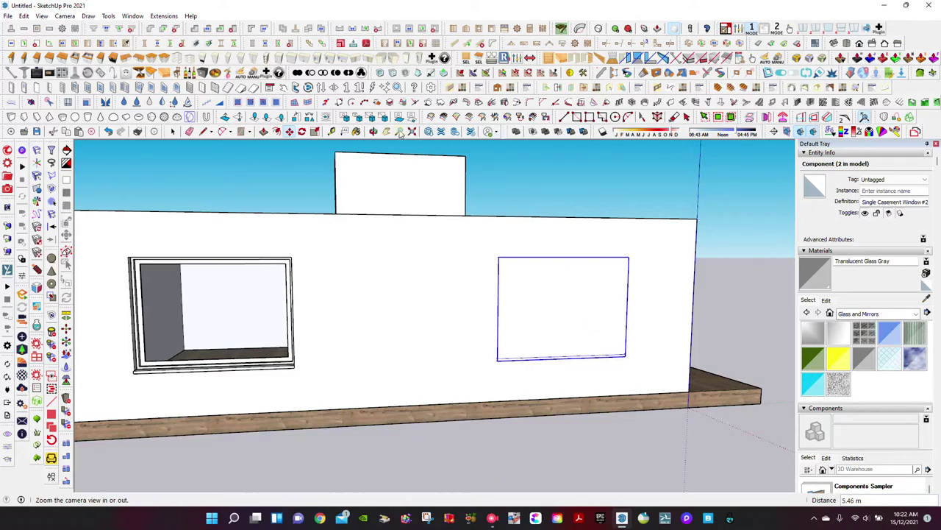
Step: Paint the cabinet's right side and white face with Architextures Travertine_702 stone
click(374, 134)
drag(530, 267, 189, 357)
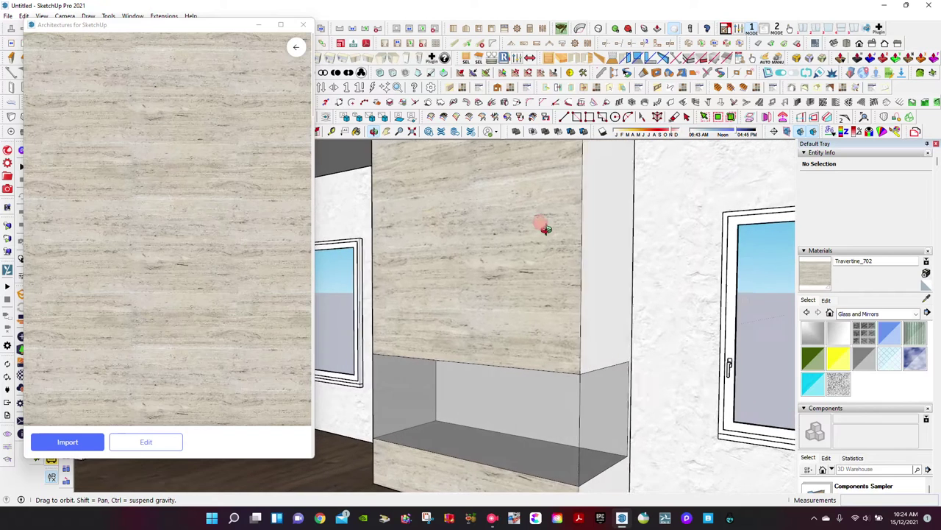
middle_drag(654, 227, 604, 267)
click(605, 267)
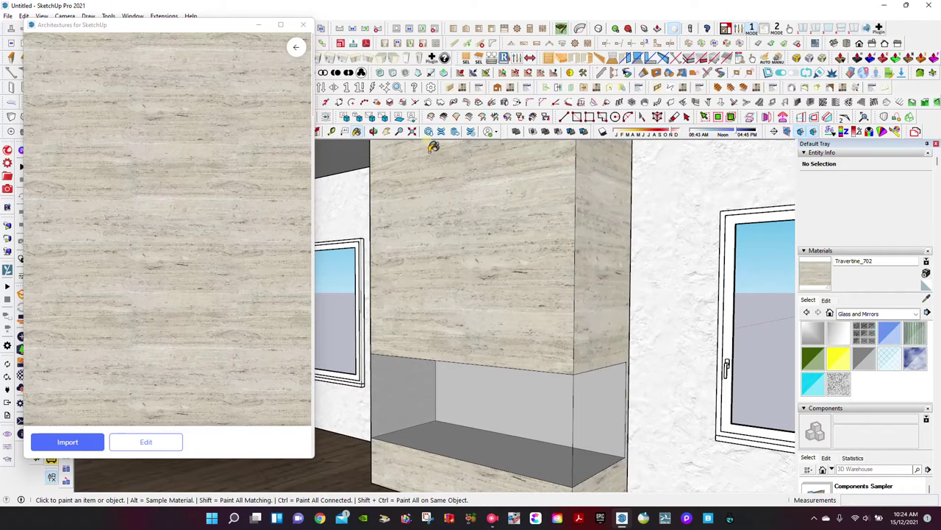
click(374, 131)
mouse_move(427, 309)
mouse_down()
mouse_move(534, 450)
mouse_move(501, 336)
mouse_move(509, 350)
mouse_move(588, 307)
mouse_up()
click(818, 281)
click(754, 269)
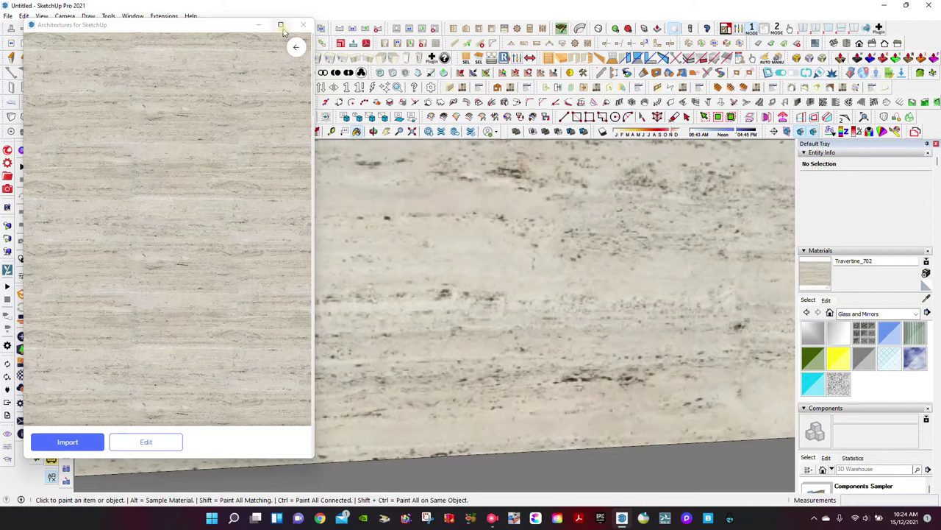
click(307, 26)
Step: Paint the bottom face with Galvanized 01 from the Metals library
click(878, 313)
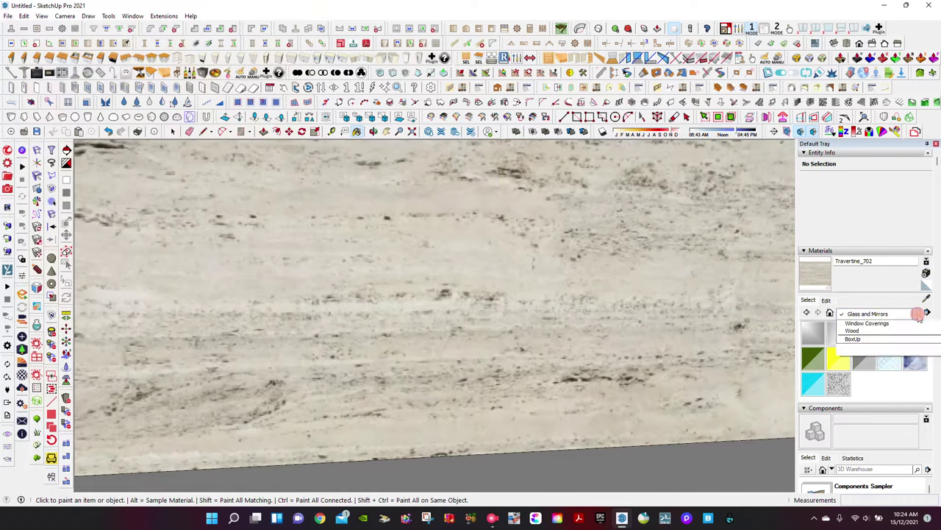
click(862, 406)
double_click(909, 360)
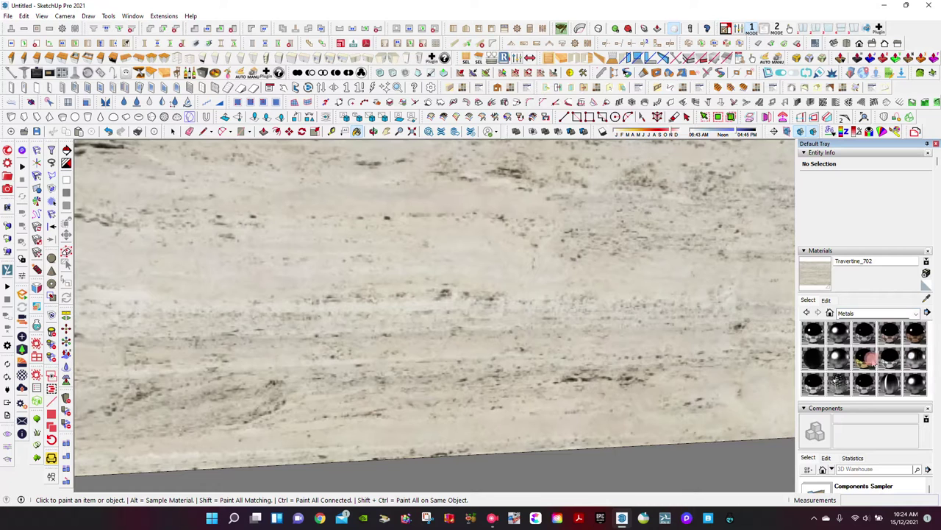
click(812, 359)
click(697, 453)
click(373, 131)
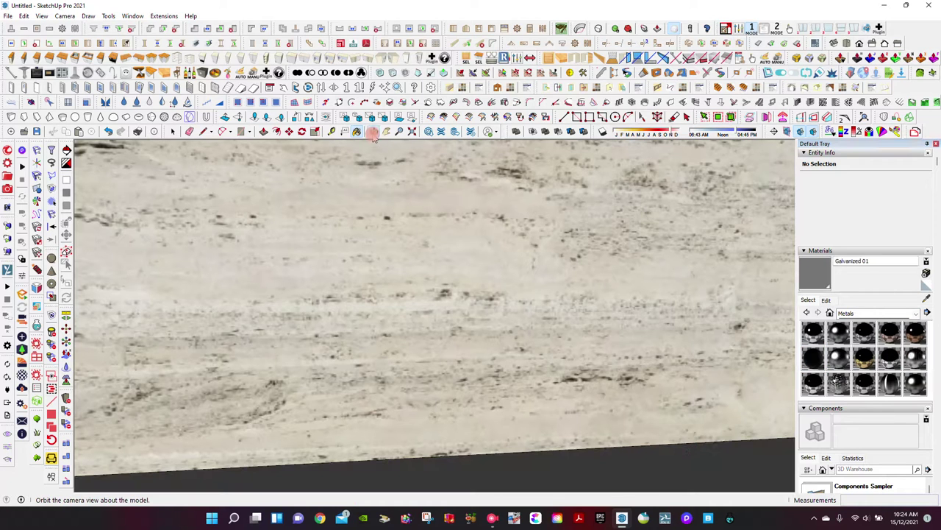
mouse_move(377, 235)
mouse_down()
mouse_move(654, 278)
mouse_move(634, 253)
mouse_up()
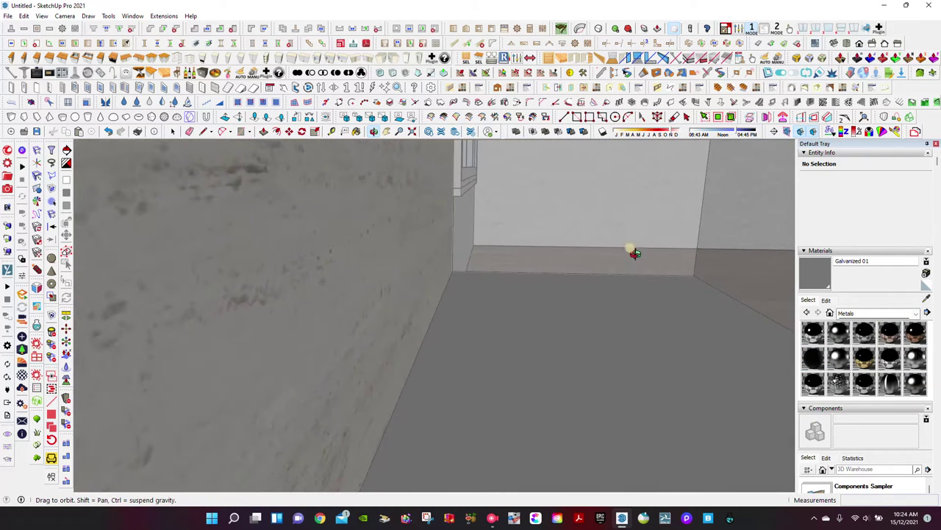
Step: Frame the room, select the floor face and start an inset outline on it
click(387, 131)
mouse_move(458, 252)
mouse_down()
mouse_move(649, 269)
mouse_move(526, 343)
mouse_up()
scroll(526, 343, up, 2)
scroll(525, 343, up, 1)
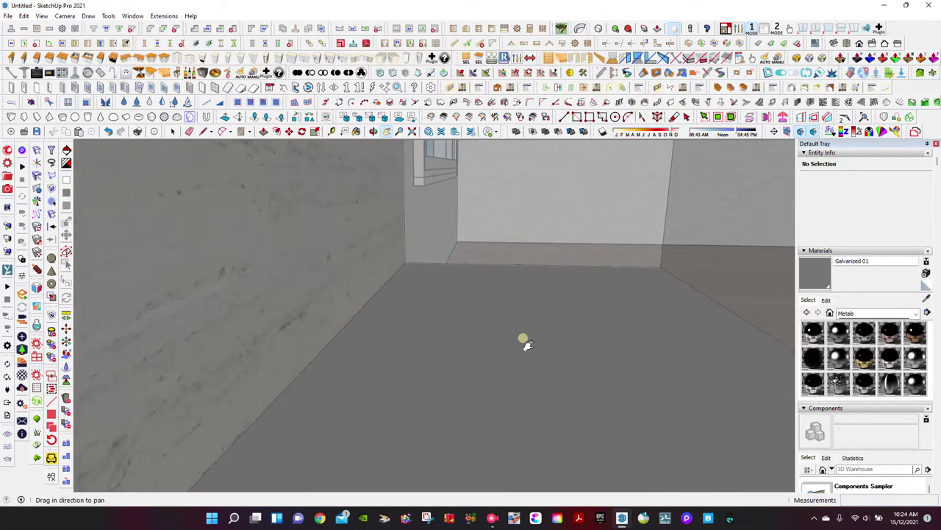
scroll(526, 343, up, 3)
scroll(525, 344, down, 1)
scroll(525, 343, down, 1)
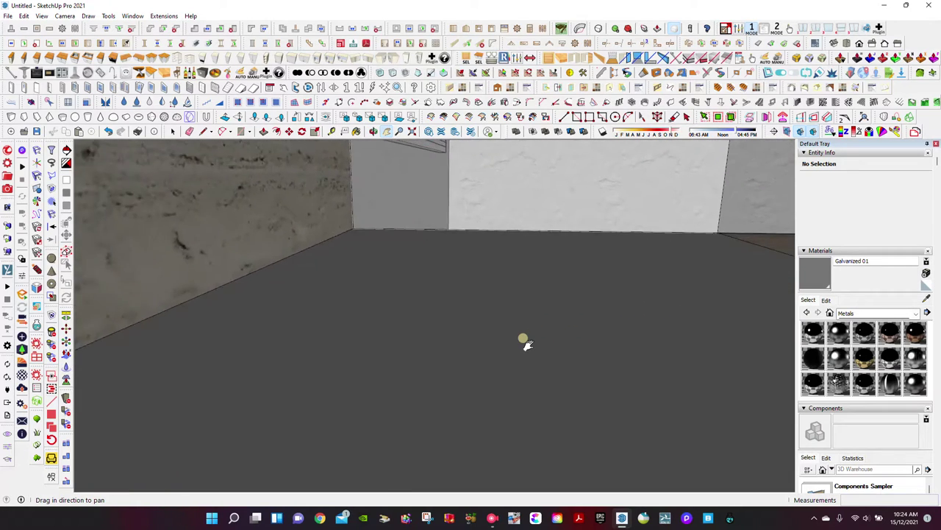
scroll(526, 344, down, 2)
scroll(526, 344, down, 1)
click(172, 131)
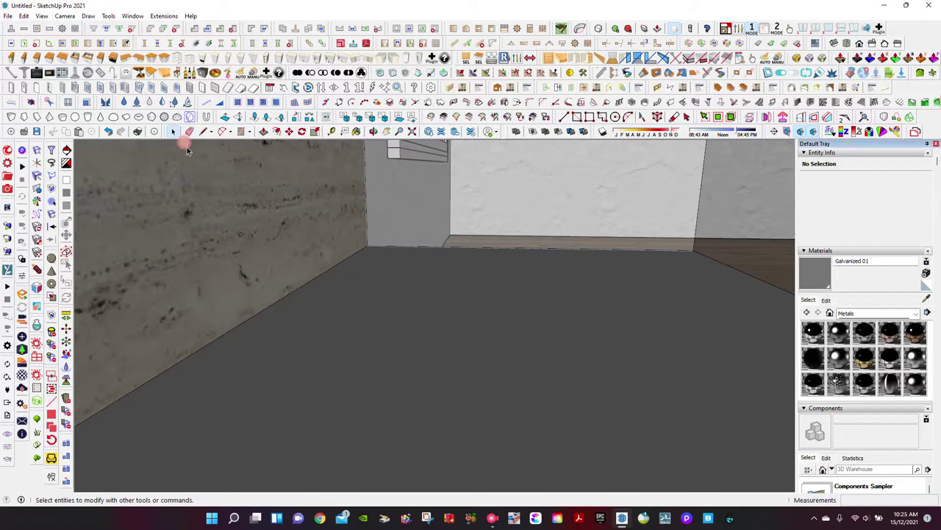
click(375, 267)
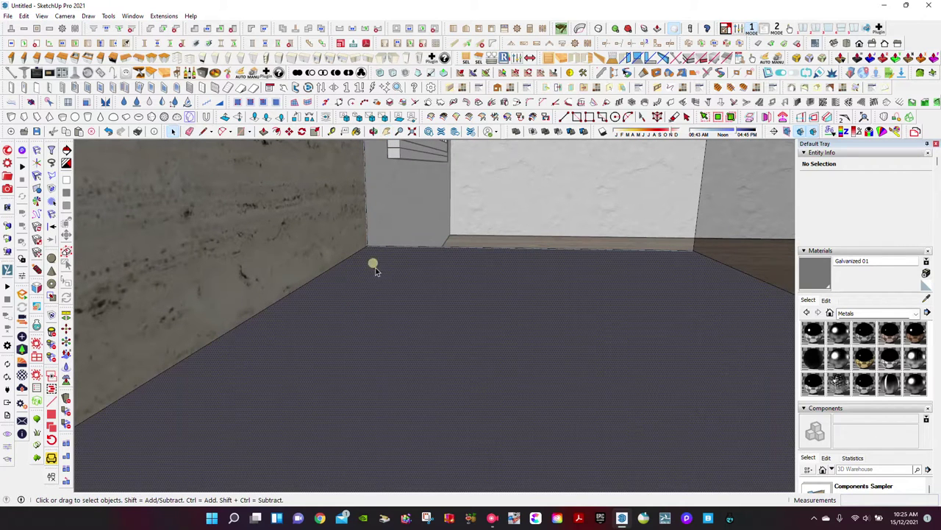
click(371, 375)
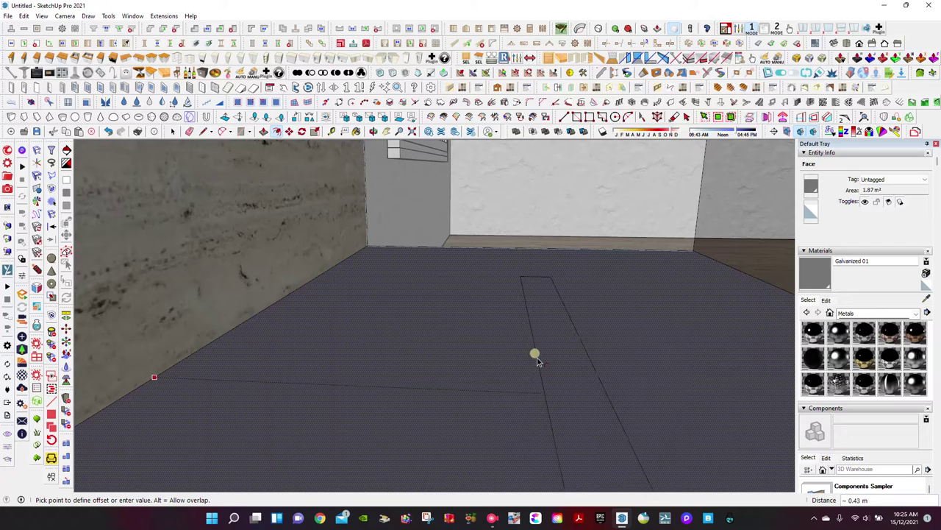
Step: Raise the narrow Galvanized 01 floor strip slightly, to 0.02 m
click(263, 132)
click(172, 131)
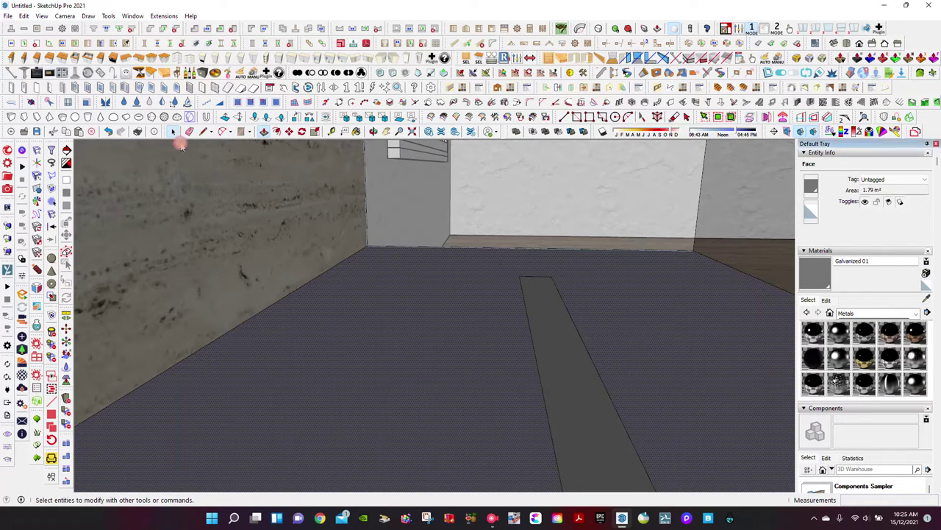
click(263, 132)
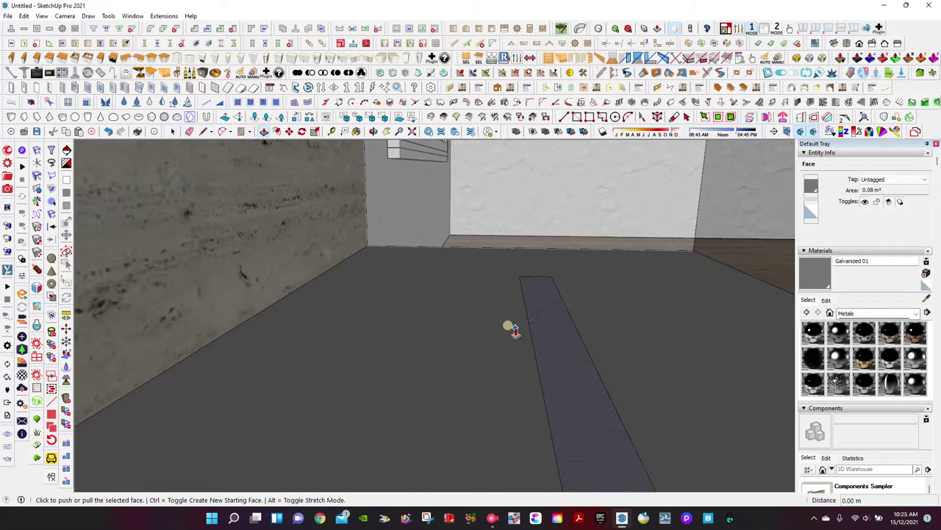
click(550, 360)
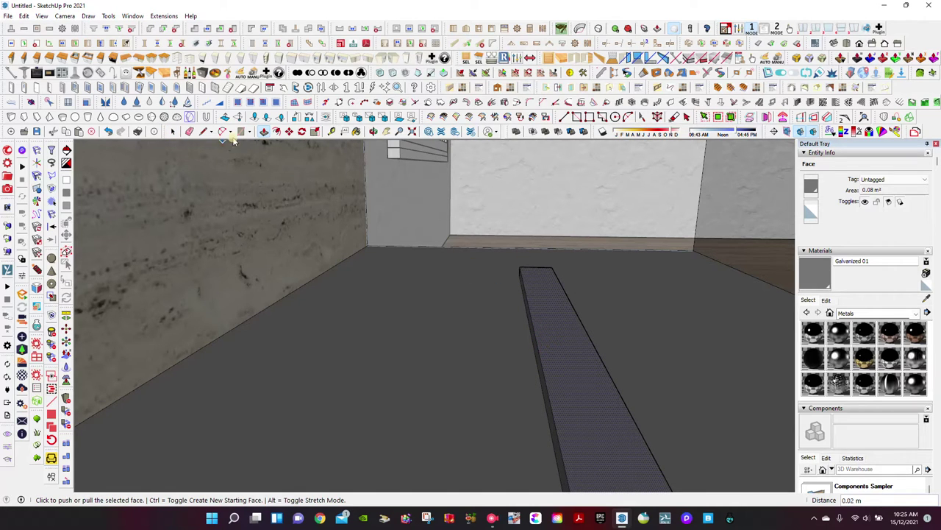
Step: Offset the strip's outline inward and push its inner face down into a shallow channel
click(276, 132)
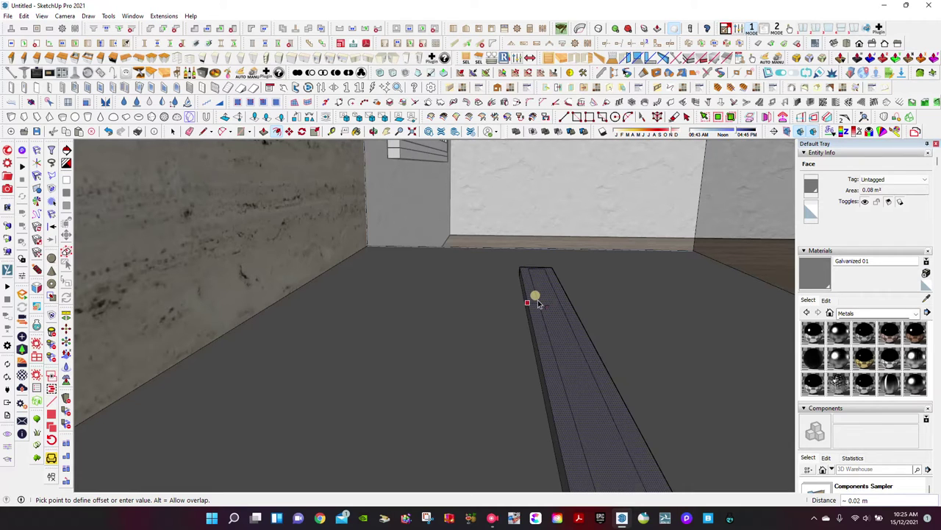
click(173, 131)
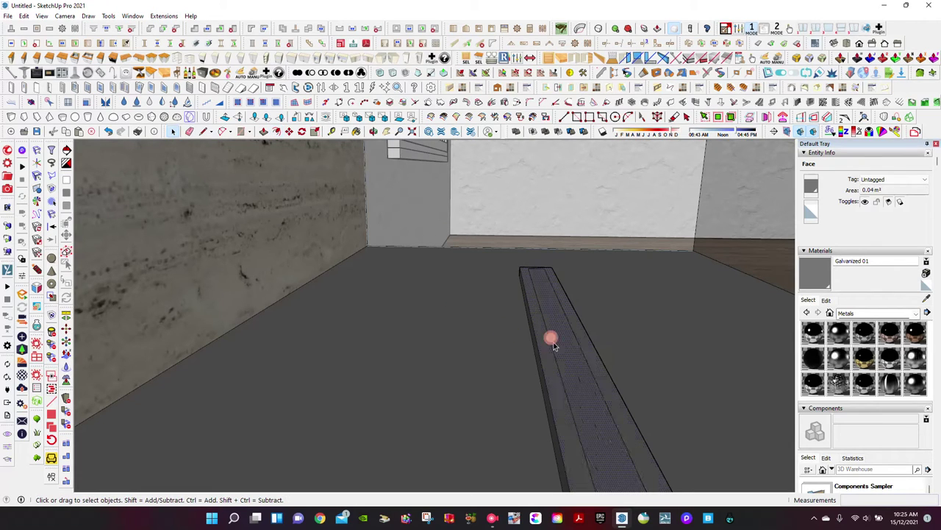
click(264, 132)
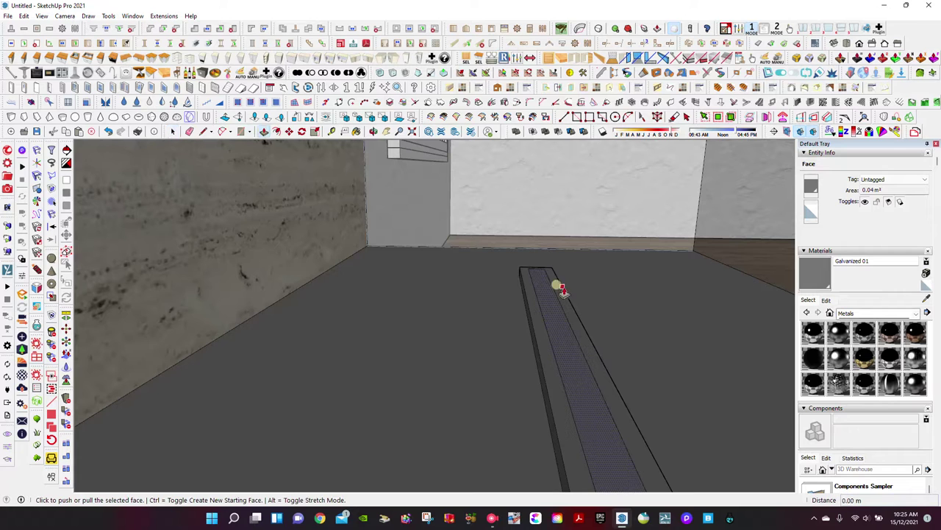
drag(556, 286, 548, 312)
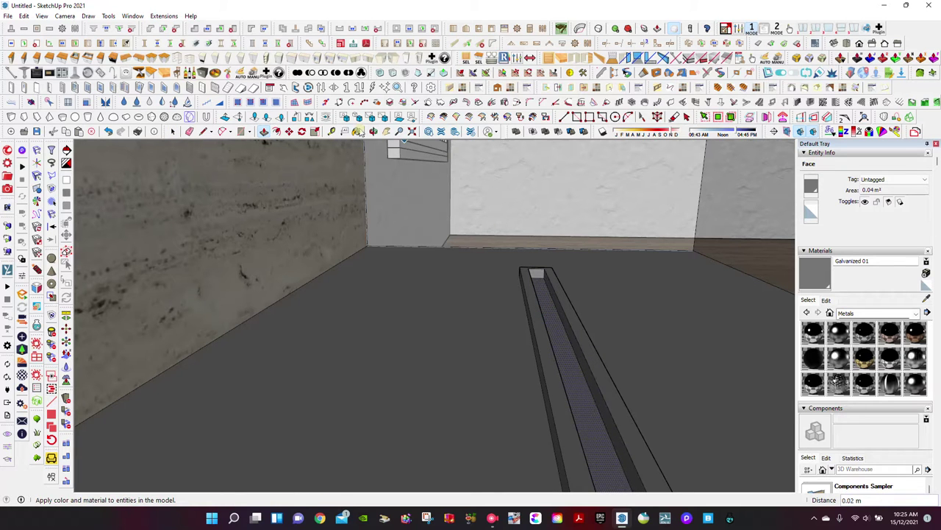
click(374, 131)
mouse_move(375, 147)
mouse_down()
mouse_move(368, 185)
mouse_move(381, 202)
mouse_move(336, 162)
mouse_up()
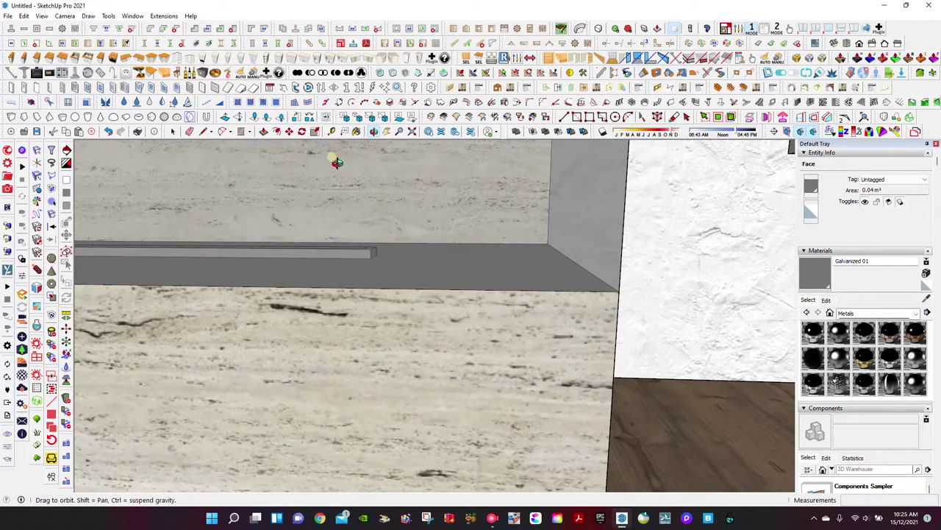
click(386, 132)
mouse_move(390, 219)
mouse_down()
mouse_move(500, 240)
mouse_move(431, 259)
mouse_up()
middle_drag(431, 259, 423, 225)
click(374, 132)
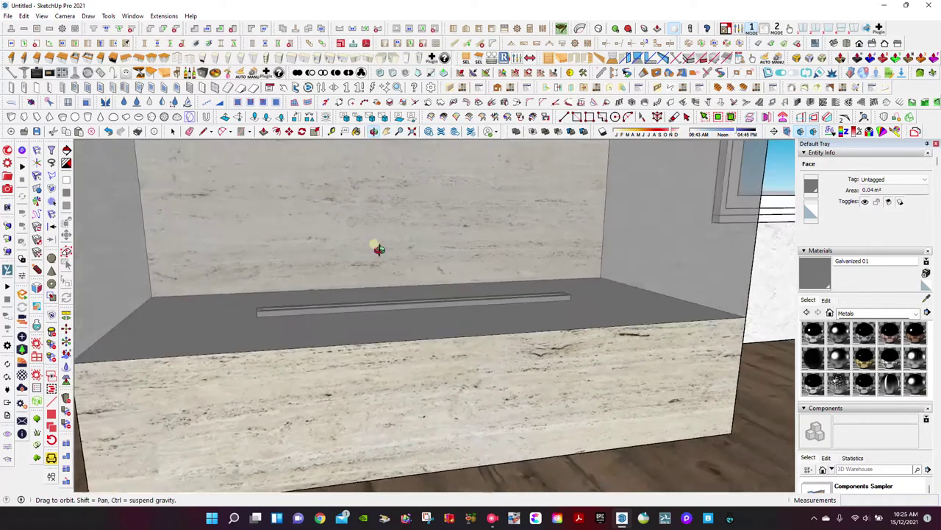
scroll(375, 248, down, 3)
scroll(418, 262, down, 3)
drag(419, 252, 552, 242)
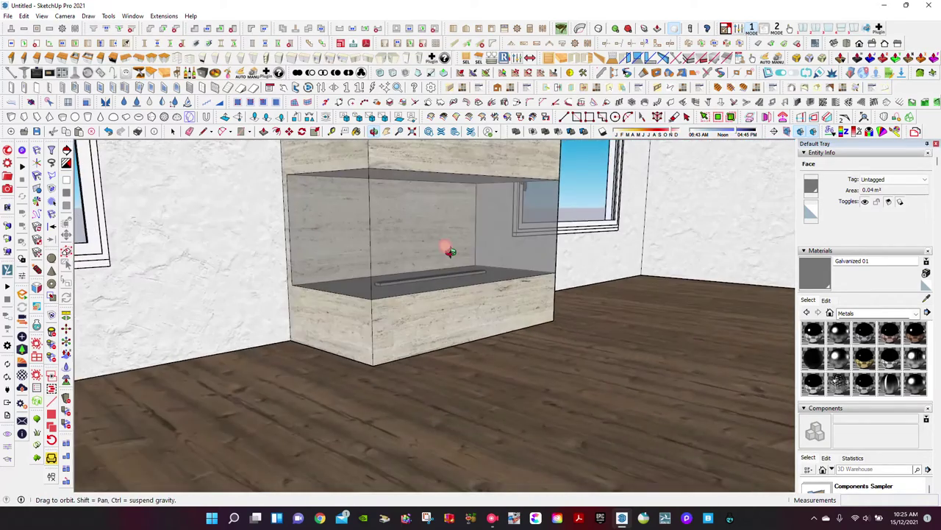
scroll(448, 250, down, 3)
scroll(441, 252, down, 5)
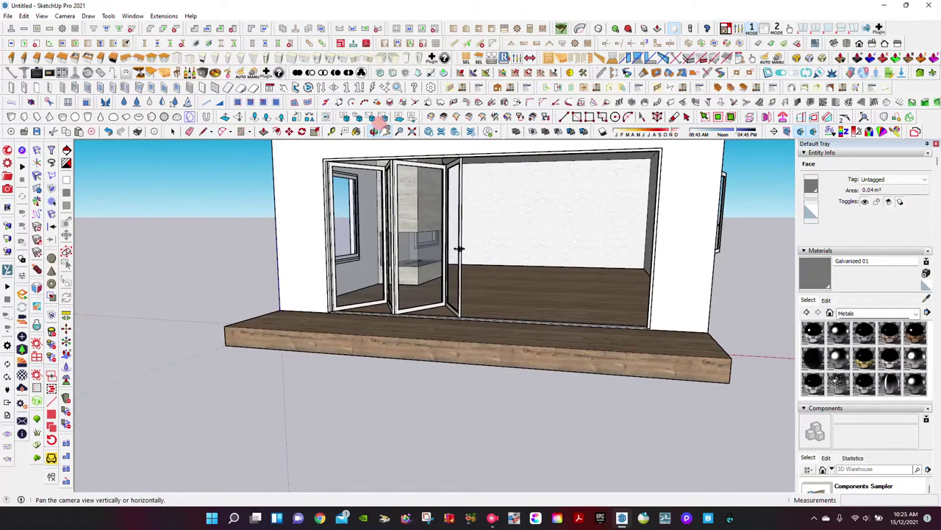
mouse_move(459, 249)
middle_down()
mouse_move(420, 362)
mouse_move(462, 322)
middle_up()
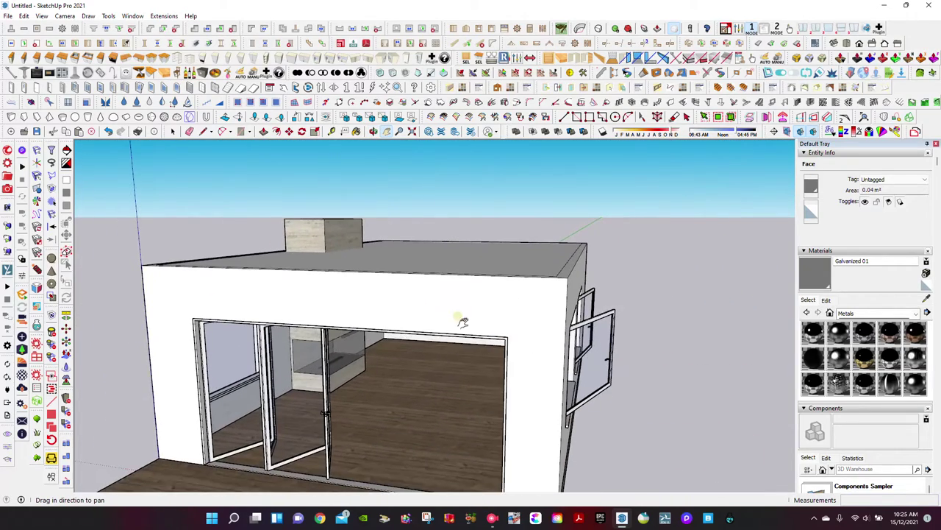
click(373, 132)
mouse_move(382, 243)
mouse_down()
mouse_move(388, 304)
mouse_move(399, 267)
mouse_move(377, 274)
mouse_move(416, 267)
mouse_move(393, 268)
mouse_up()
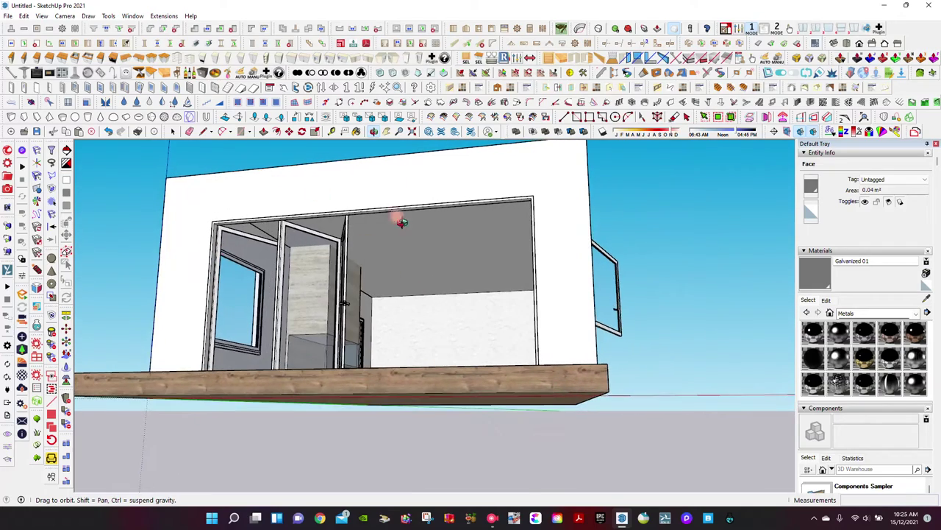
mouse_move(401, 222)
mouse_down()
mouse_move(433, 250)
mouse_move(378, 265)
mouse_move(380, 243)
mouse_up()
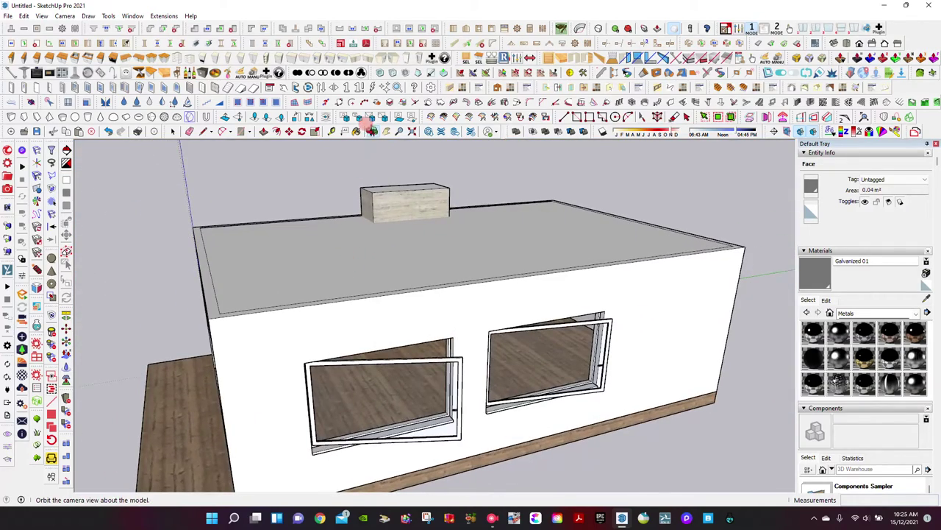
mouse_move(442, 191)
mouse_down()
mouse_move(496, 301)
mouse_move(504, 294)
mouse_up()
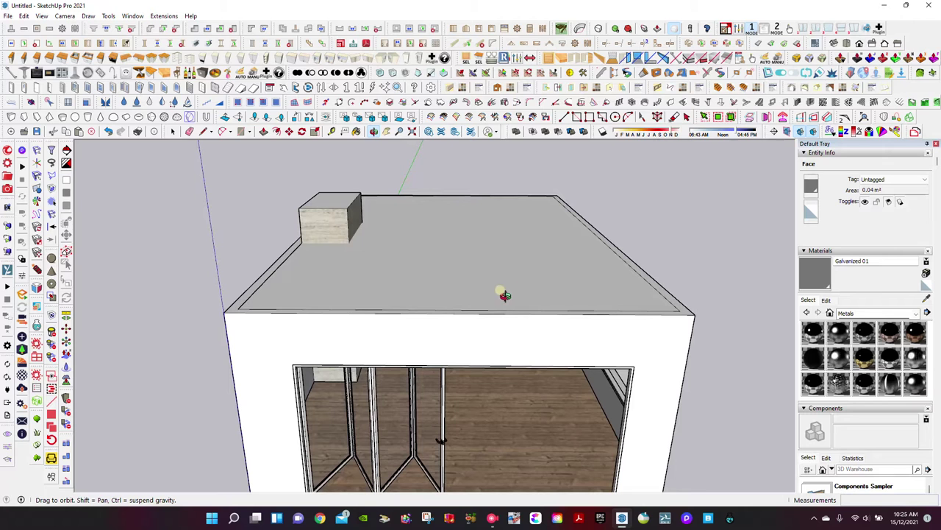
Step: Place Monopitch trusses from the front to rear corners, accepting 6.55 m span, 26° pitch, 600 mm spacing
click(512, 44)
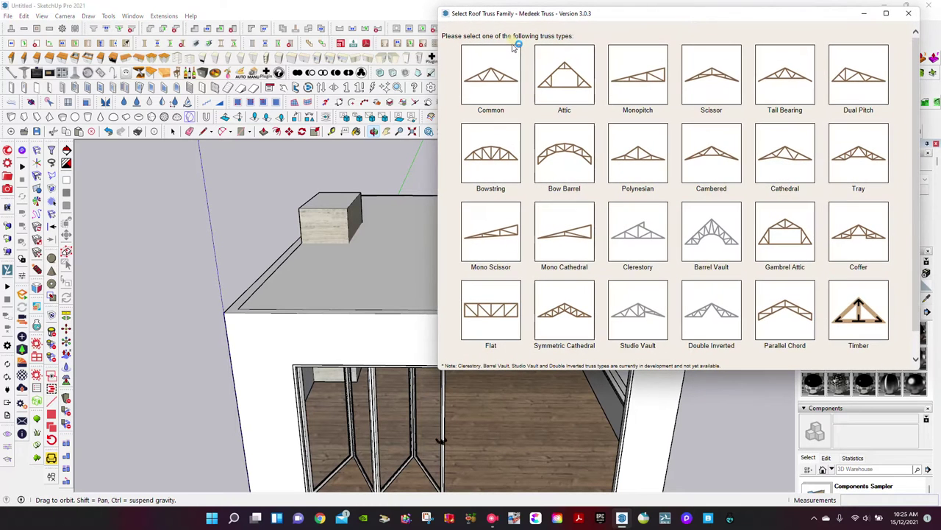
click(637, 83)
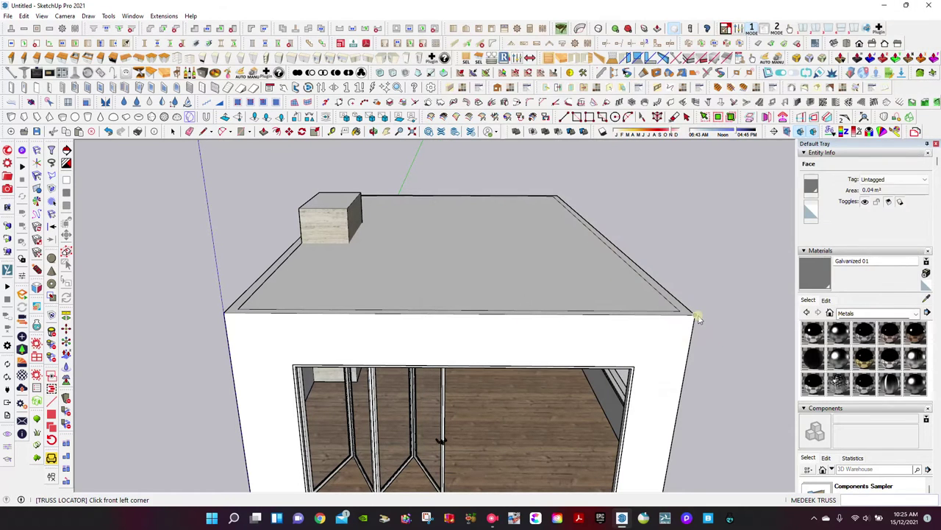
click(225, 313)
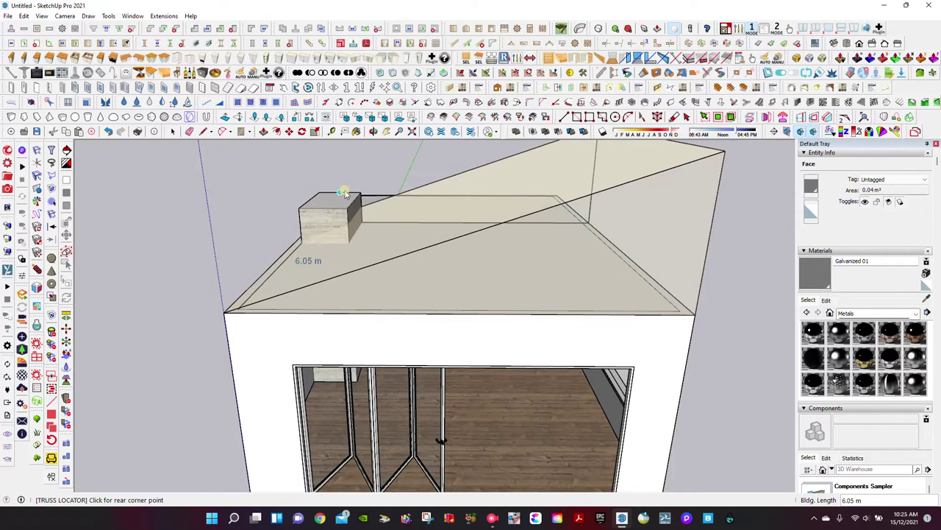
click(373, 199)
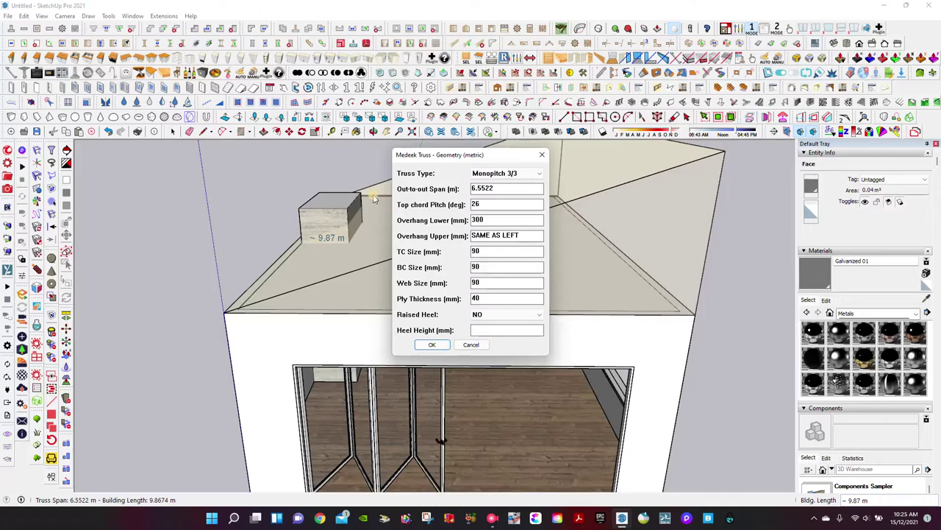
click(432, 344)
click(424, 297)
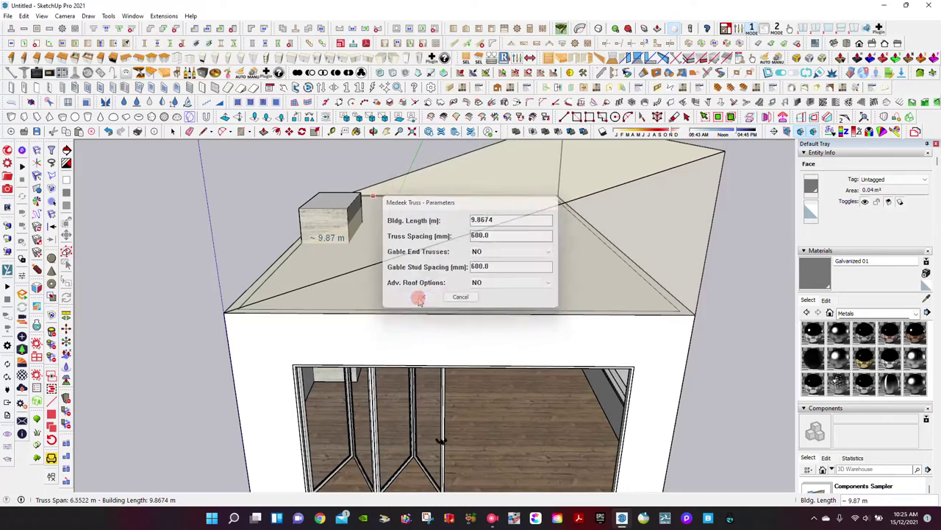
click(380, 138)
drag(382, 169, 267, 142)
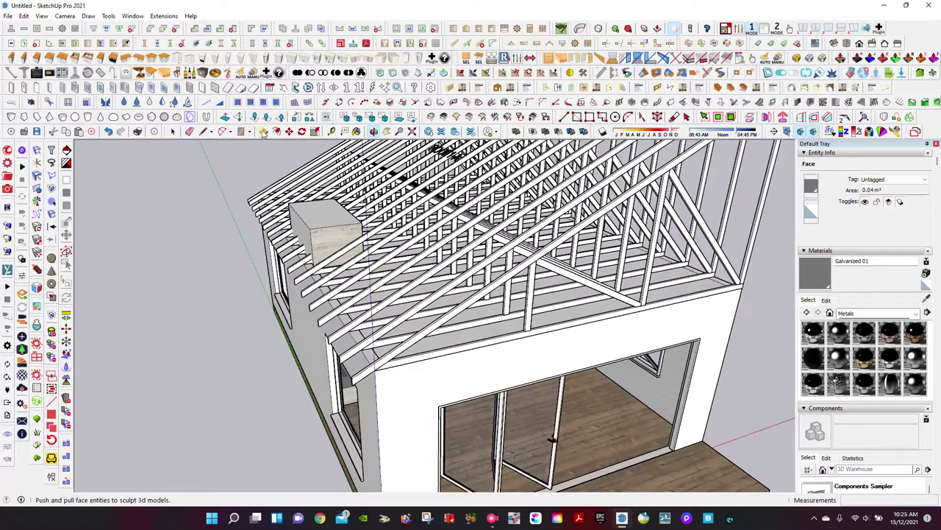
Step: Pull the rooftop box's top face upward to make the box taller
click(263, 131)
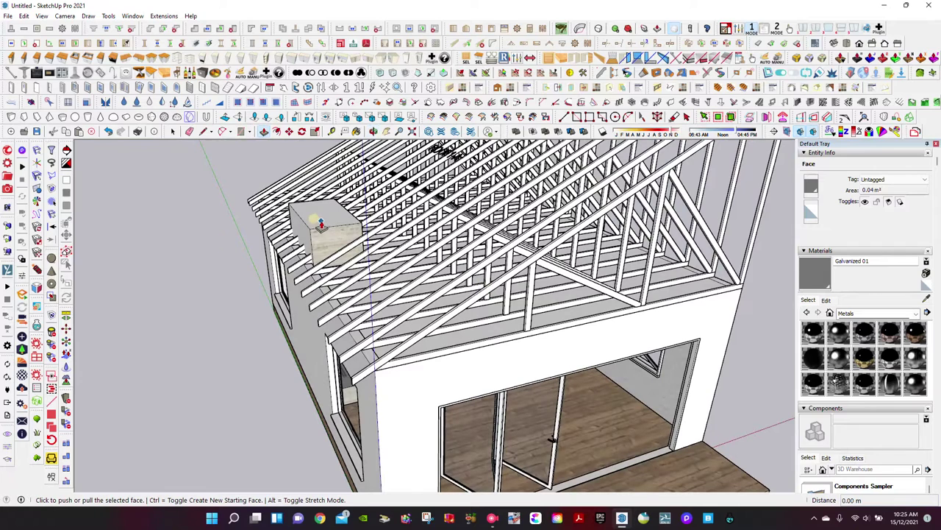
click(263, 131)
click(332, 213)
click(333, 192)
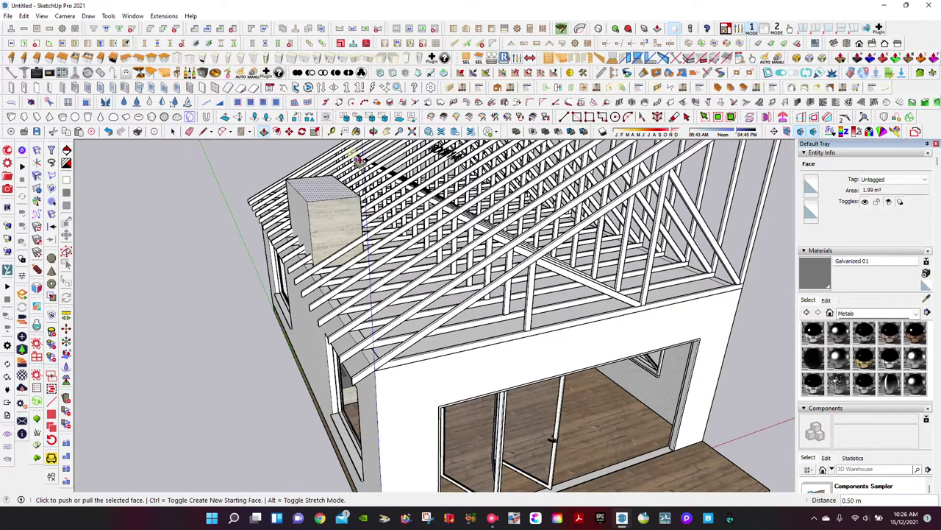
click(374, 131)
drag(375, 158, 271, 150)
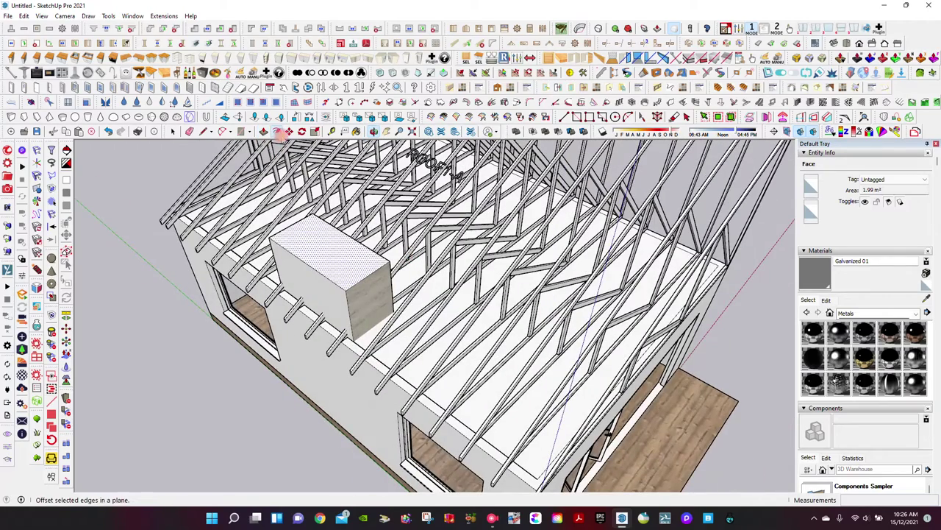
Step: Offset the box's top face inward to form a rim and select the inner face
click(299, 255)
click(303, 252)
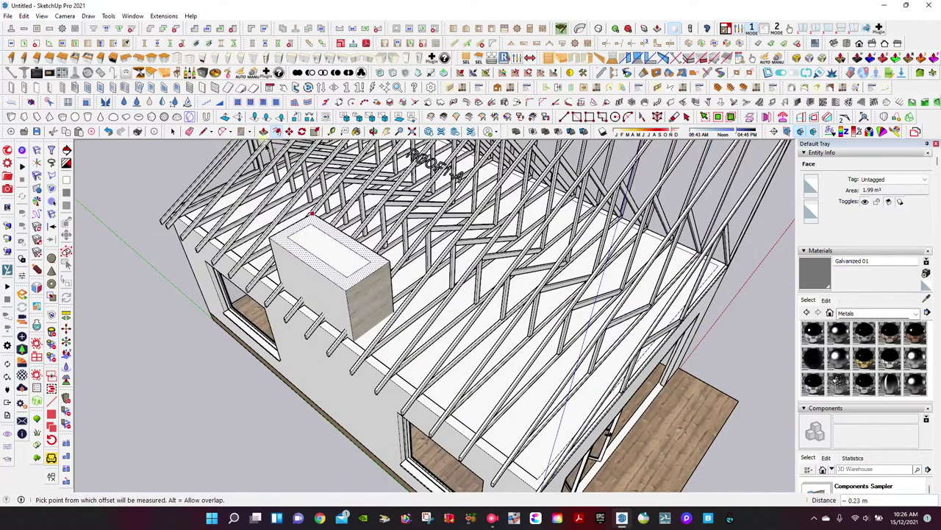
click(175, 131)
click(308, 230)
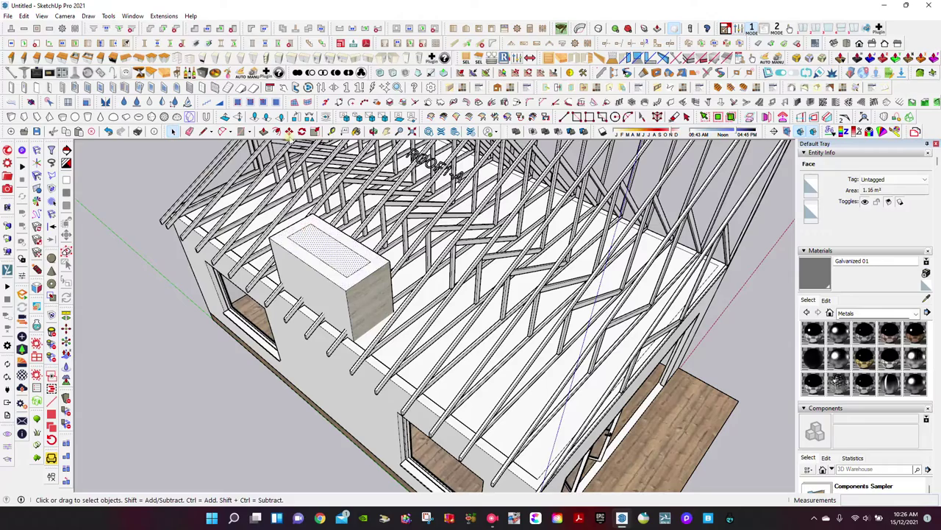
Step: Push the box's inner top face down 0.35 m into a recess
click(263, 132)
click(315, 257)
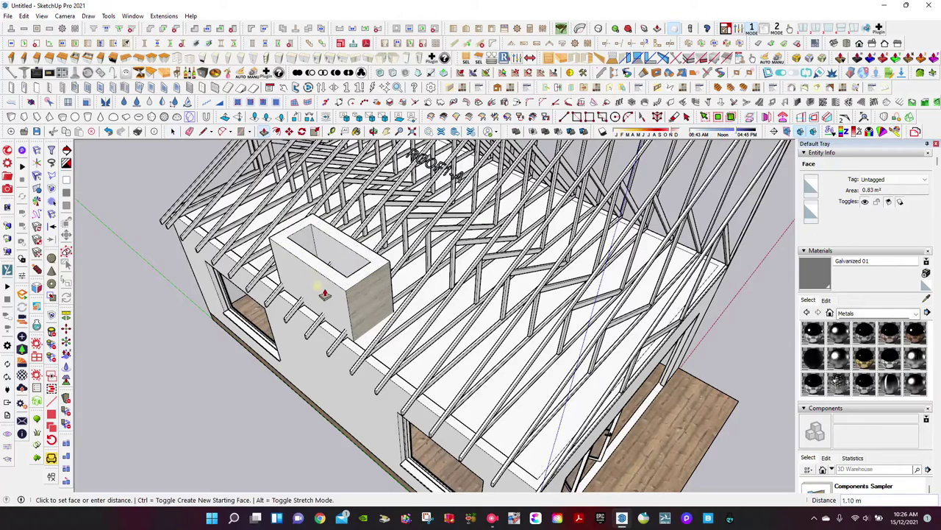
click(376, 131)
mouse_move(397, 243)
mouse_down()
mouse_move(363, 268)
mouse_move(322, 145)
mouse_up()
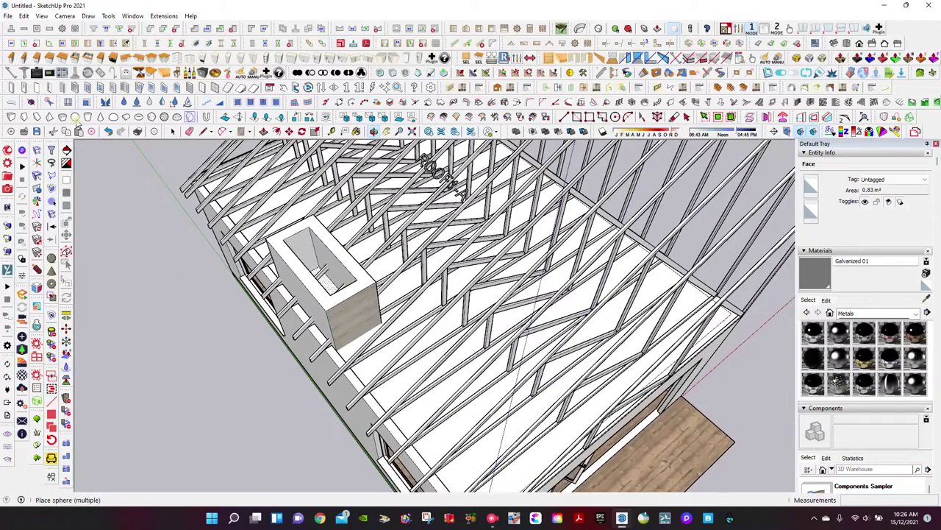
click(108, 131)
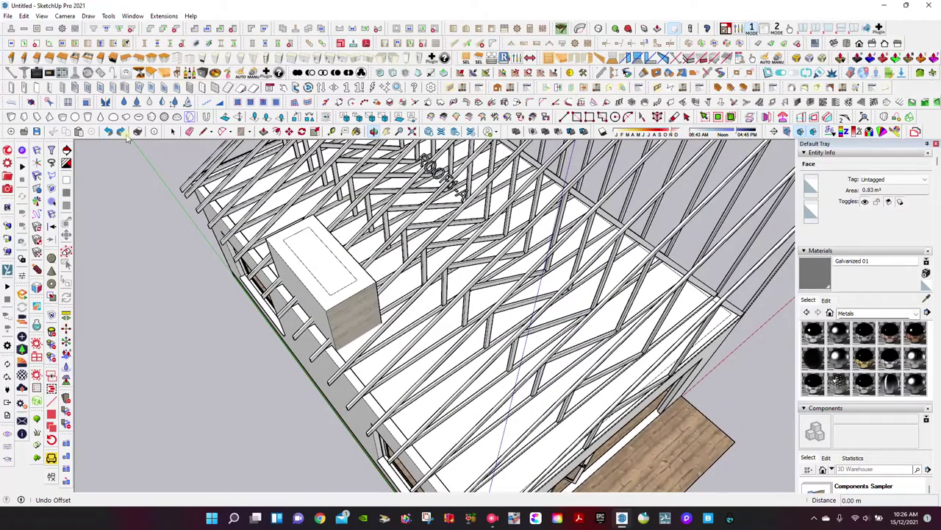
click(263, 132)
click(309, 257)
click(315, 266)
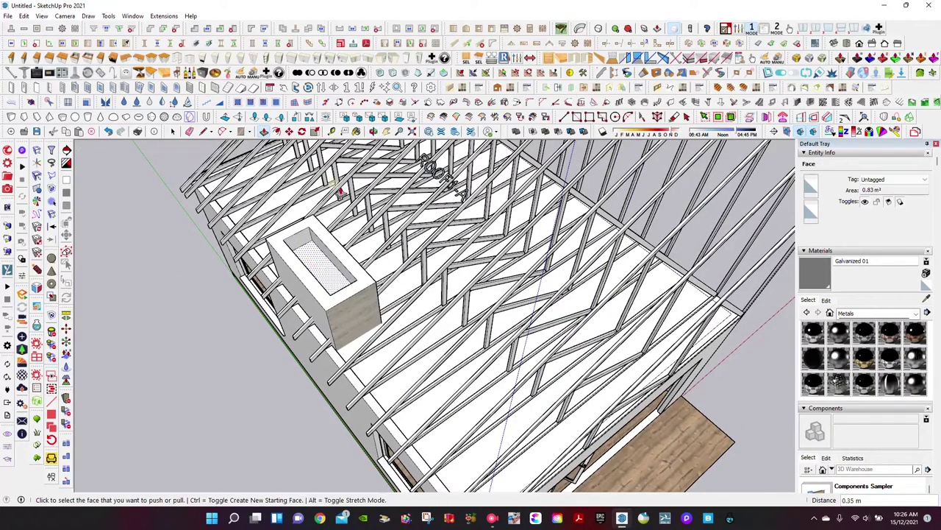
click(373, 131)
mouse_move(397, 191)
mouse_down()
mouse_move(553, 248)
mouse_move(508, 251)
mouse_move(550, 256)
mouse_up()
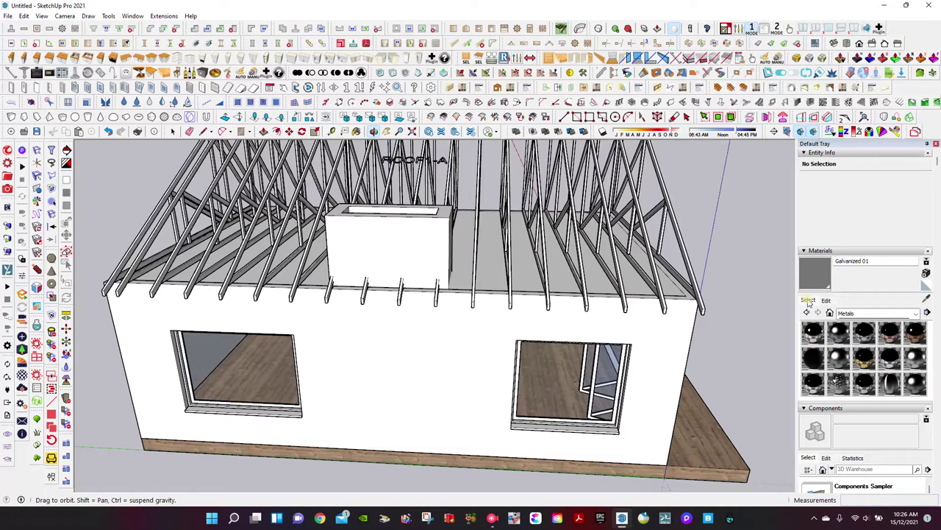
Step: Purge unused components and materials via Model Info, then pick Travertine_702 from the in-model materials
click(917, 314)
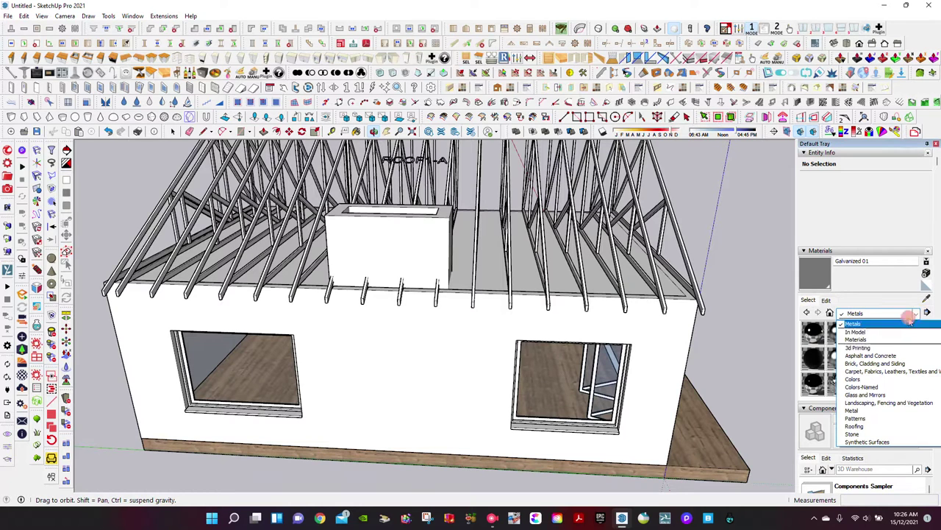
click(864, 323)
click(132, 16)
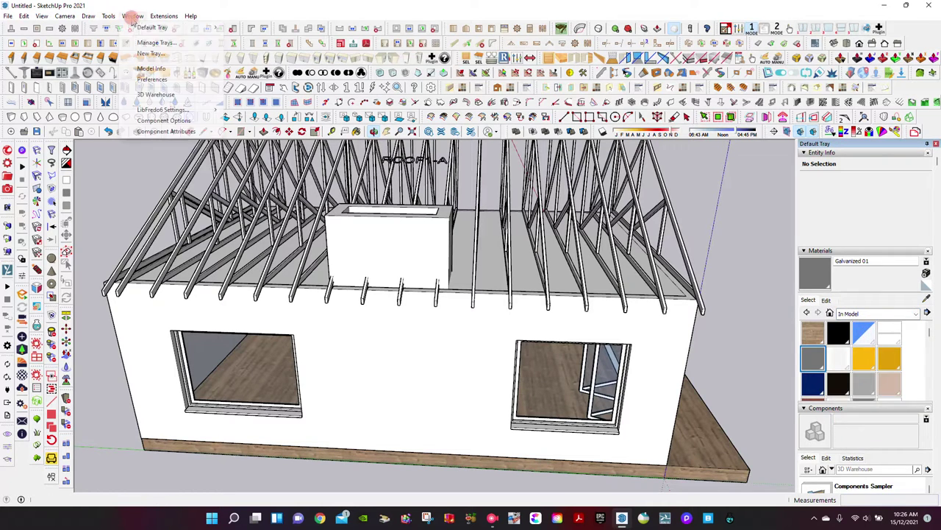
click(149, 70)
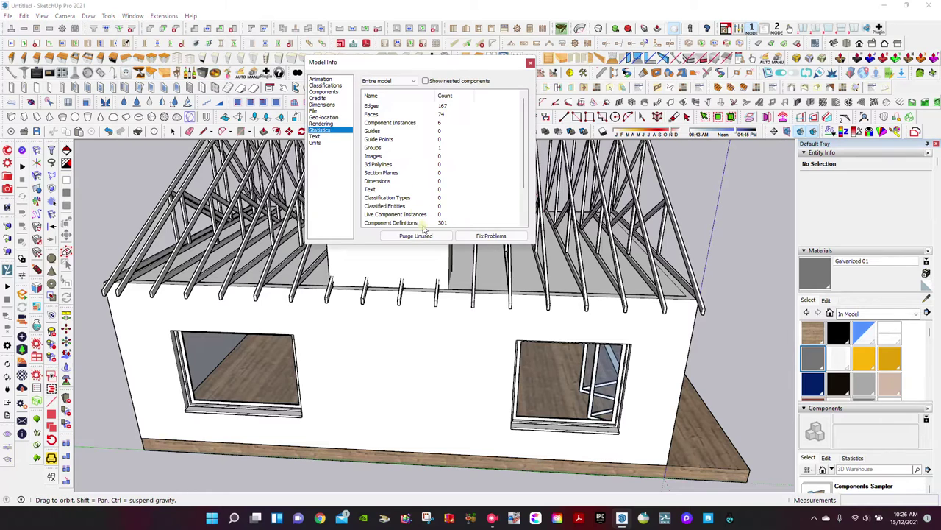
click(415, 236)
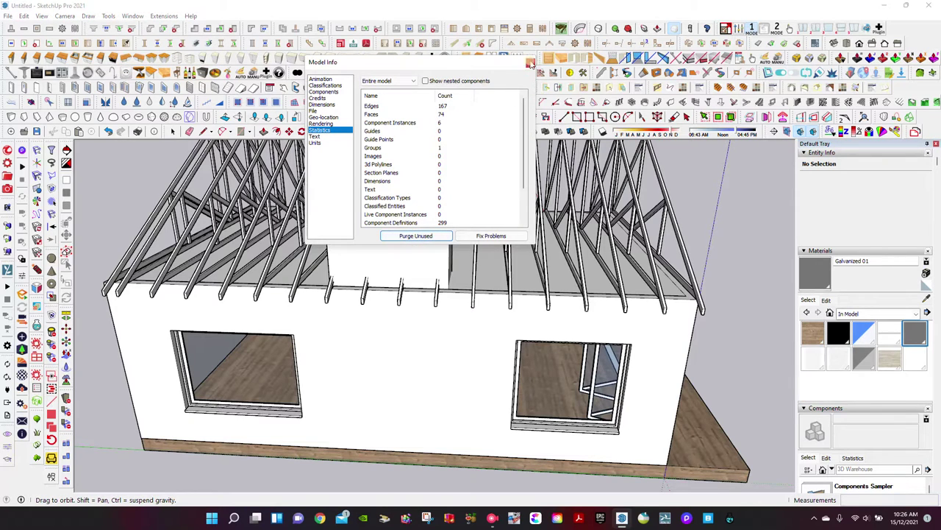
click(531, 64)
click(887, 358)
Step: Paint the rooftop box and its inner top faces with Travertine_702
click(406, 252)
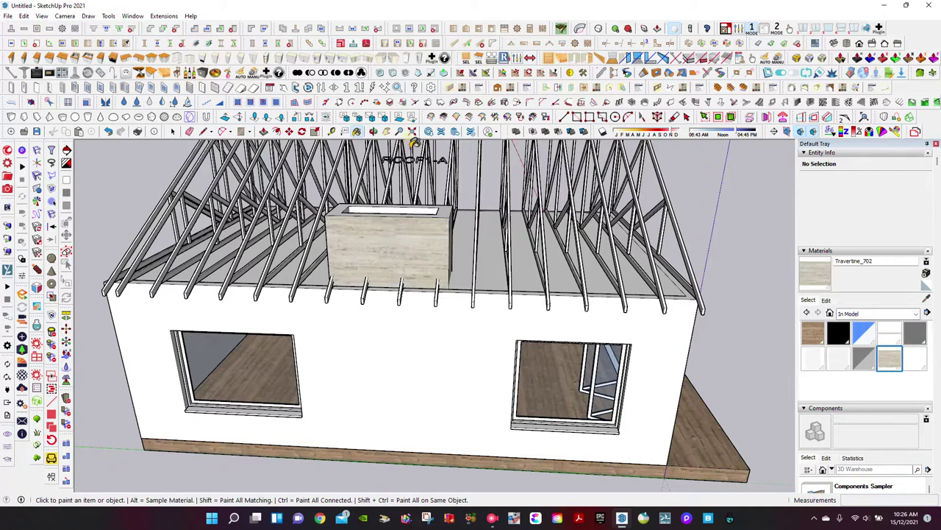
mouse_move(302, 199)
middle_down()
mouse_move(238, 310)
mouse_move(689, 312)
middle_up()
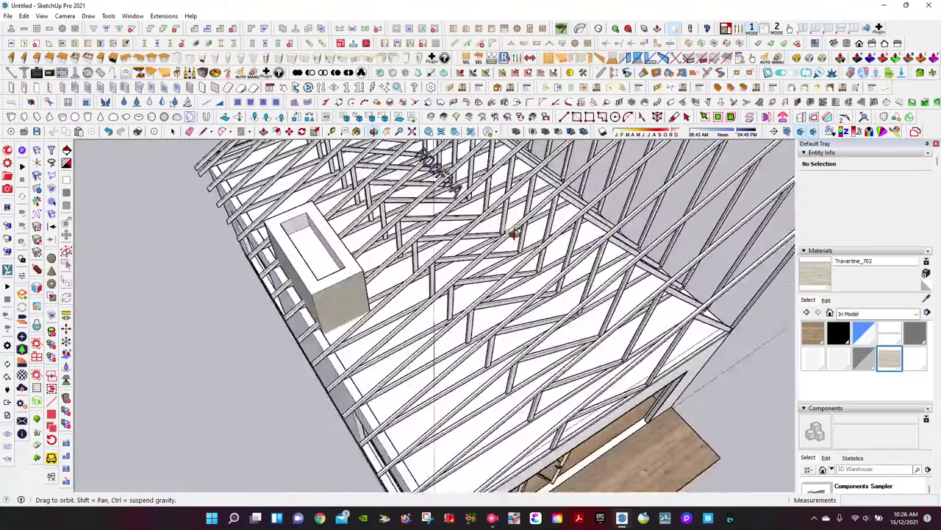
click(360, 282)
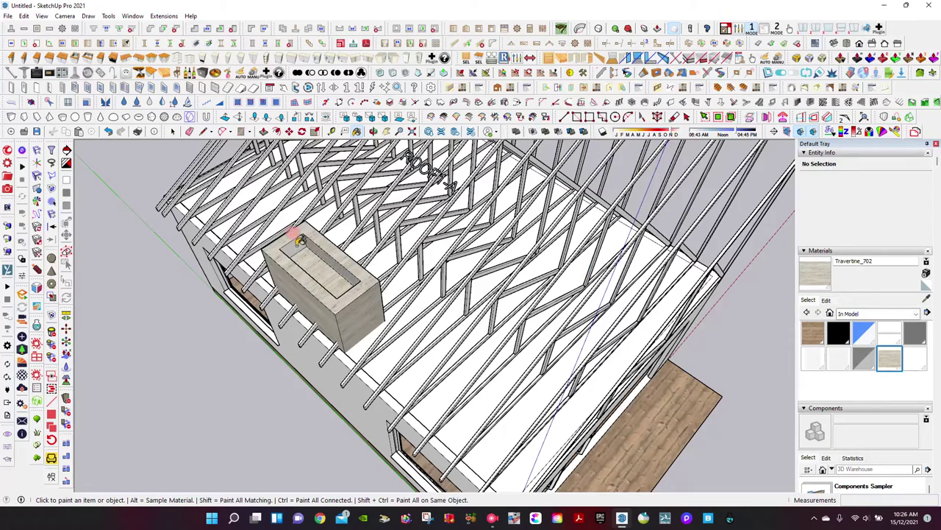
mouse_move(388, 147)
middle_down()
mouse_move(557, 204)
mouse_move(660, 169)
mouse_move(610, 172)
middle_up()
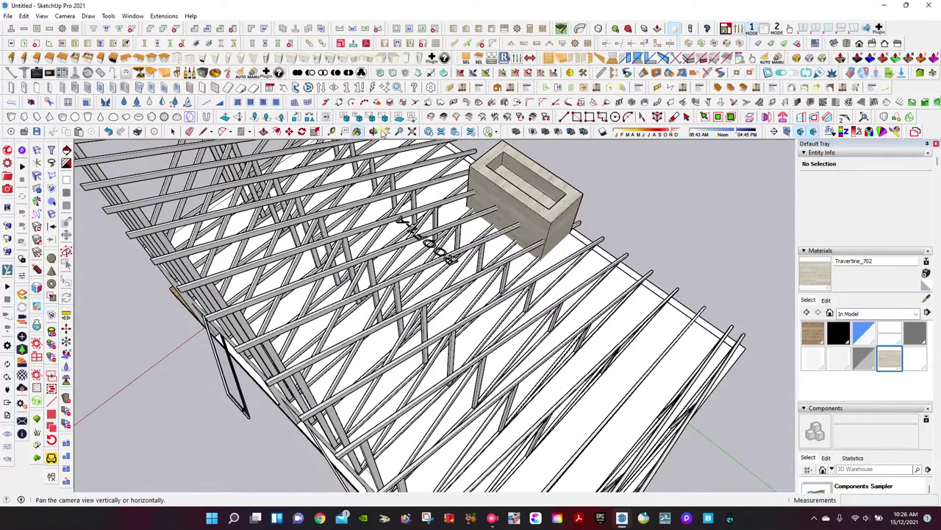
mouse_move(217, 290)
middle_down()
mouse_move(319, 184)
mouse_move(467, 289)
mouse_move(431, 247)
mouse_move(379, 249)
mouse_move(374, 233)
mouse_move(431, 216)
mouse_move(519, 228)
middle_up()
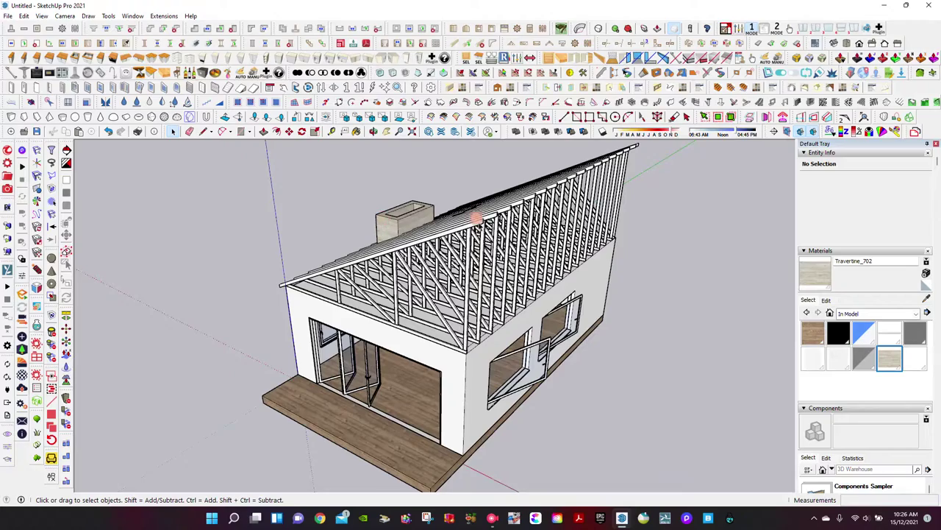
mouse_move(381, 147)
middle_down()
mouse_move(374, 181)
mouse_move(333, 185)
mouse_move(458, 216)
middle_up()
scroll(439, 252, up, 3)
scroll(439, 252, up, 3)
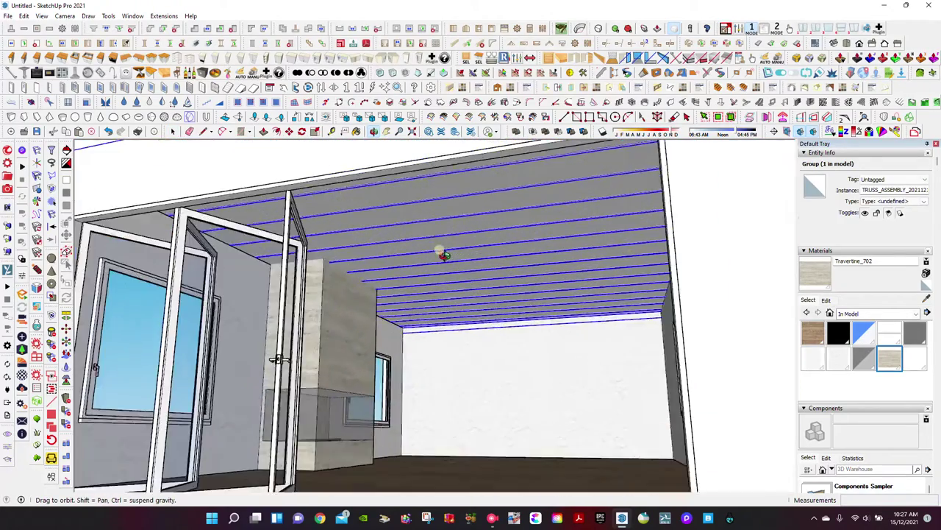
scroll(435, 259, up, 3)
Step: Move the roof truss assembly about 0.18 m so it sits over the walls
click(289, 132)
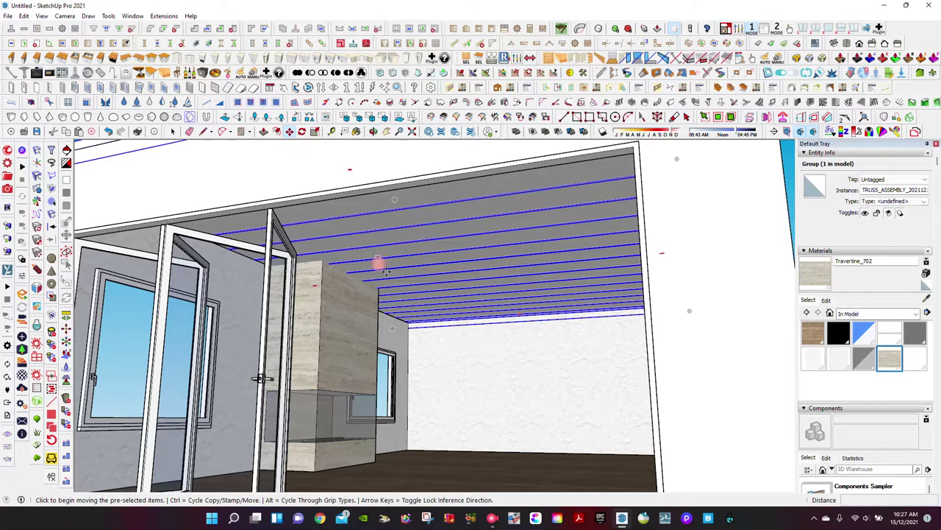
click(408, 339)
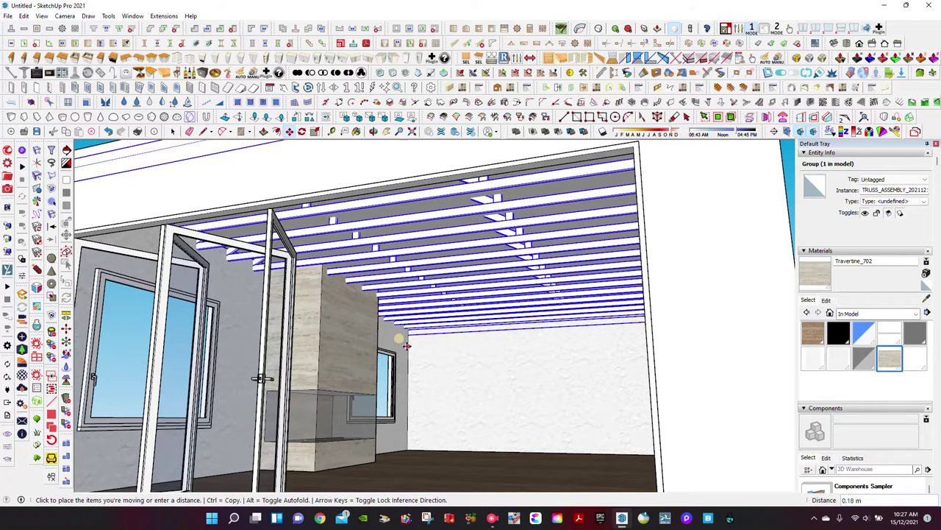
scroll(407, 342, down, 3)
key(Escape)
Step: Orbit and zoom around the house to check the repositioned trusses
click(373, 131)
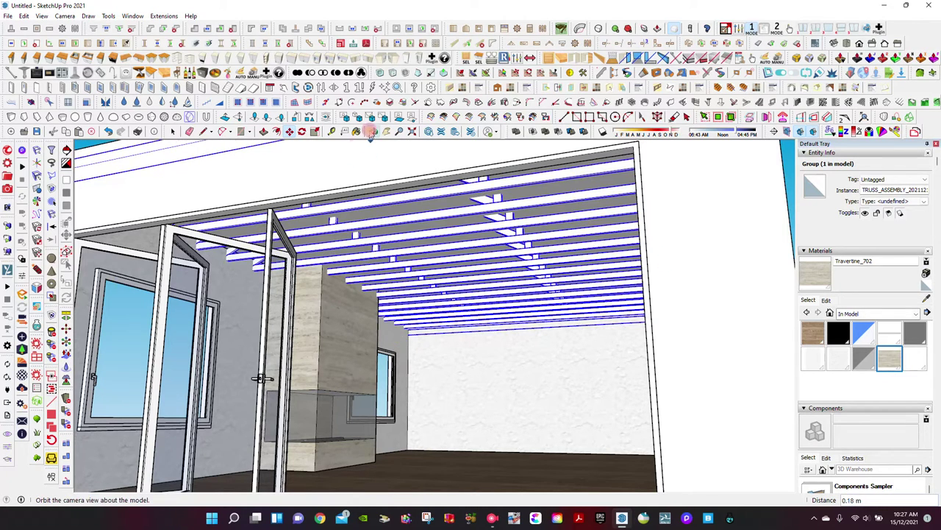
mouse_move(372, 220)
mouse_down()
mouse_move(383, 244)
mouse_move(289, 240)
mouse_move(315, 272)
mouse_up()
scroll(382, 244, down, 3)
scroll(381, 248, down, 3)
scroll(397, 261, down, 2)
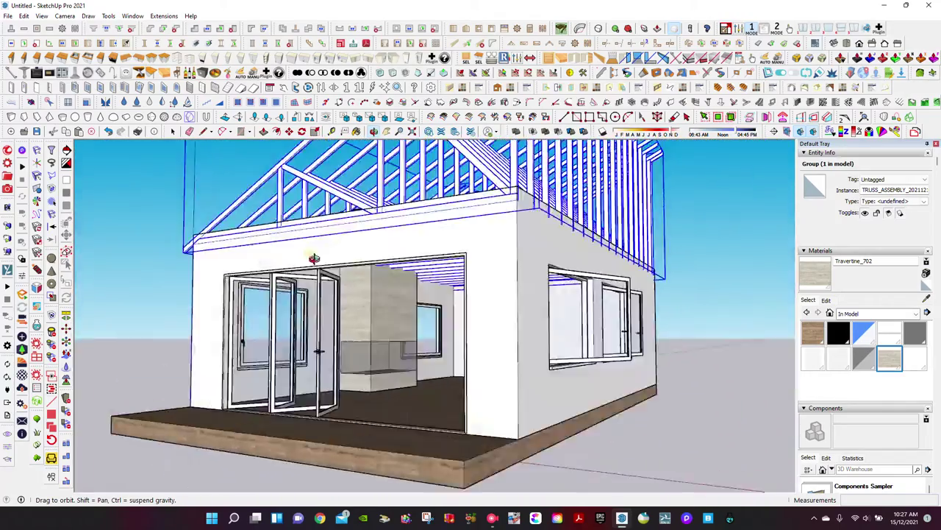
scroll(470, 303, up, 3)
scroll(469, 303, down, 3)
mouse_move(519, 309)
mouse_down()
mouse_move(495, 330)
mouse_move(458, 294)
mouse_move(395, 269)
mouse_move(446, 308)
mouse_move(542, 316)
mouse_move(412, 279)
mouse_up()
scroll(491, 318, up, 3)
scroll(490, 317, down, 2)
Step: Stretch the truss group lengthwise by a factor of about 1.03
right_click(543, 317)
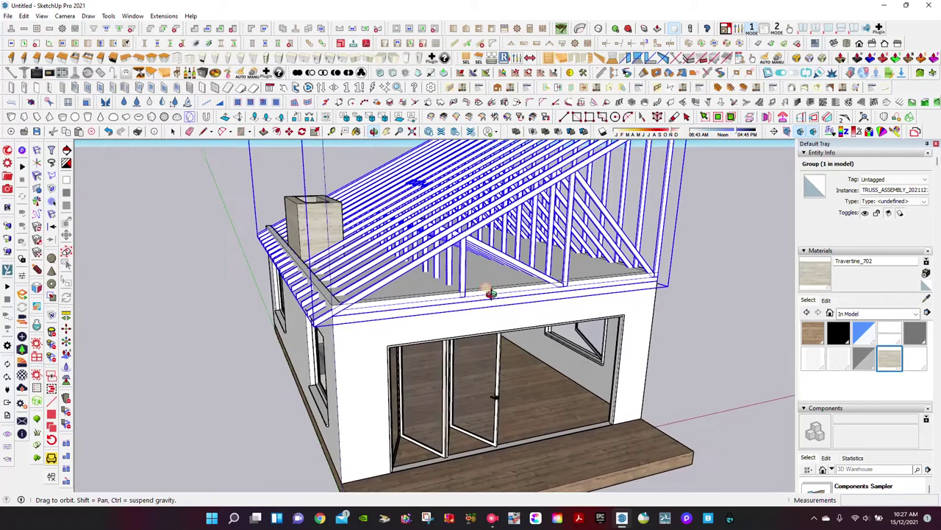
click(303, 131)
click(269, 187)
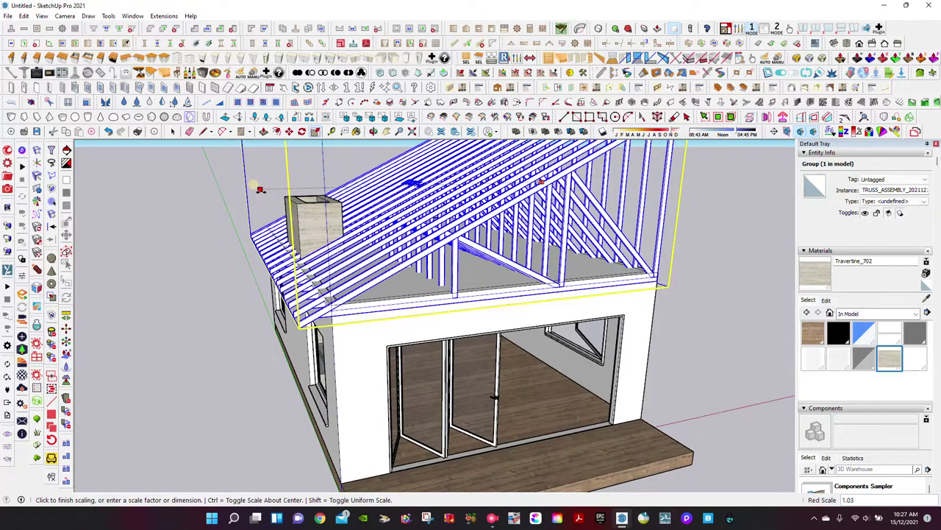
click(260, 191)
click(374, 131)
mouse_move(470, 176)
mouse_down()
mouse_move(417, 166)
mouse_move(353, 235)
mouse_up()
click(385, 136)
Step: Lower the truss group's height to 0.73 of the original
click(314, 132)
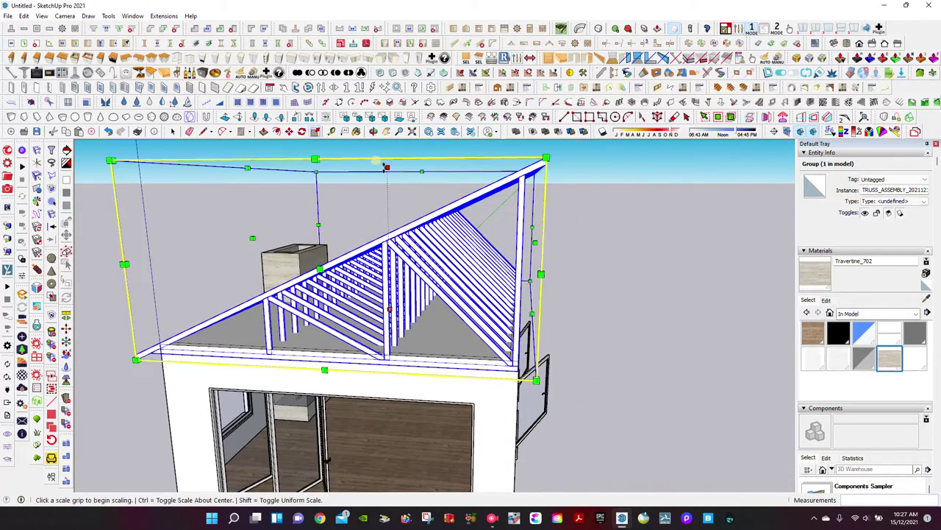
click(386, 168)
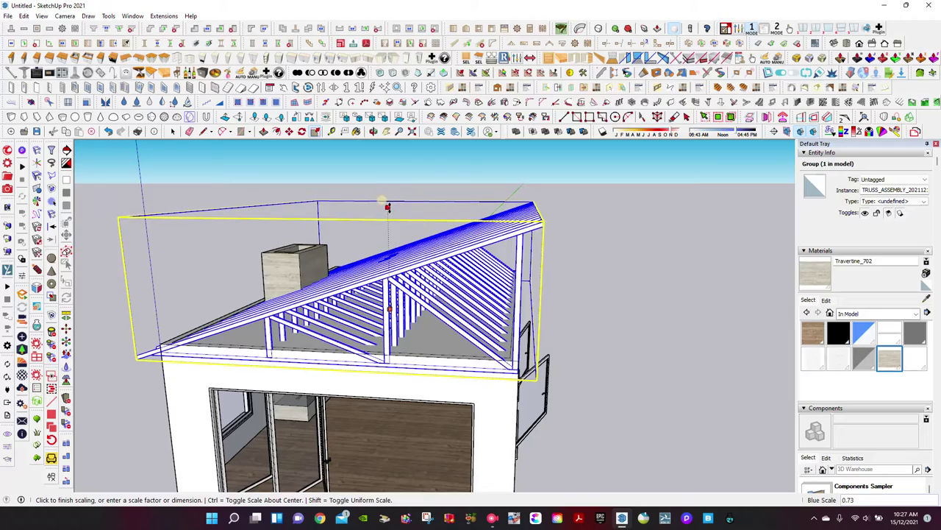
click(388, 206)
click(372, 131)
mouse_move(373, 176)
mouse_down()
mouse_move(426, 194)
mouse_move(400, 185)
mouse_move(336, 231)
mouse_move(392, 212)
mouse_move(479, 206)
mouse_move(331, 200)
mouse_move(275, 145)
mouse_up()
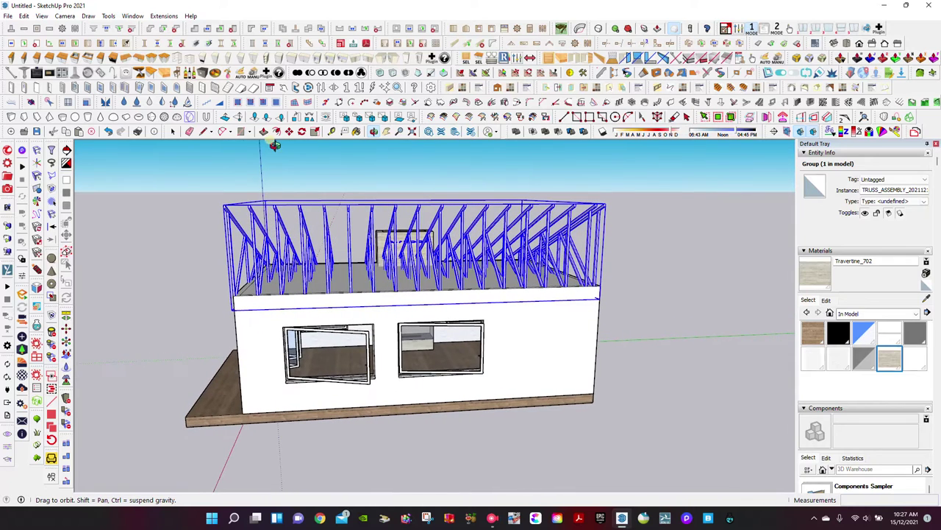
Step: Draw a three-point panel across the tall end of the trusses and dismiss the notification
click(241, 132)
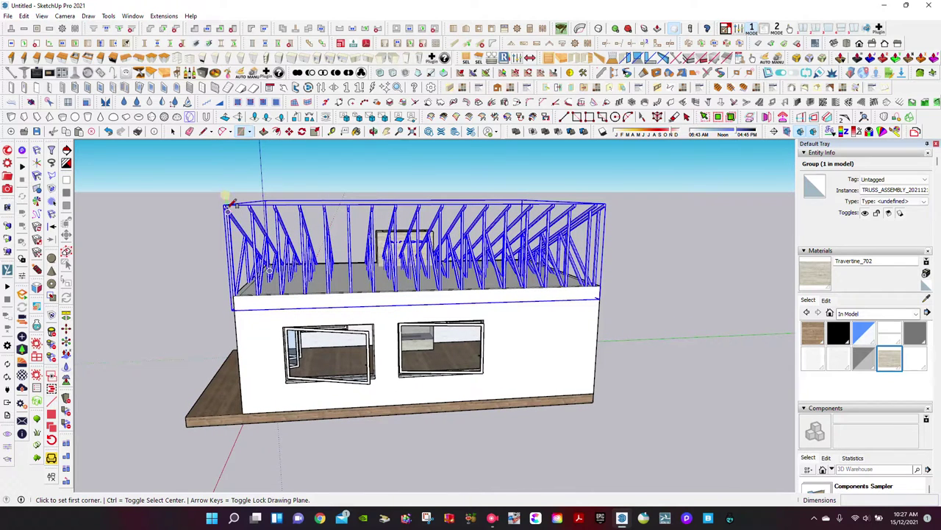
click(237, 103)
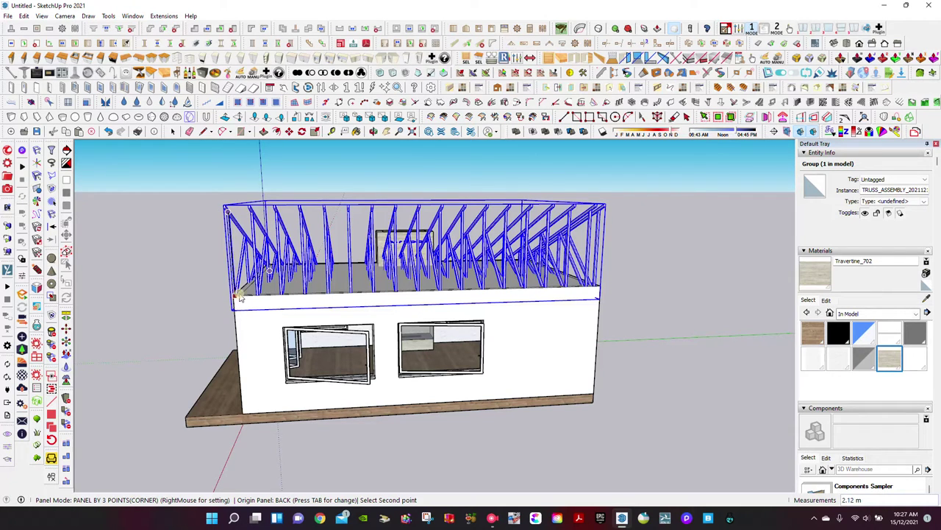
click(601, 291)
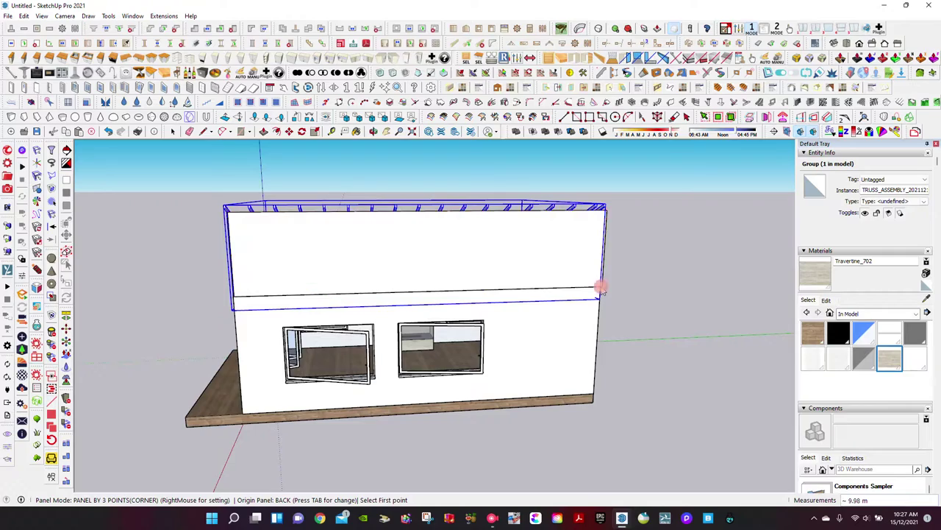
click(376, 133)
mouse_move(330, 204)
mouse_down()
mouse_move(504, 217)
mouse_move(385, 201)
mouse_move(375, 212)
mouse_move(385, 215)
mouse_up()
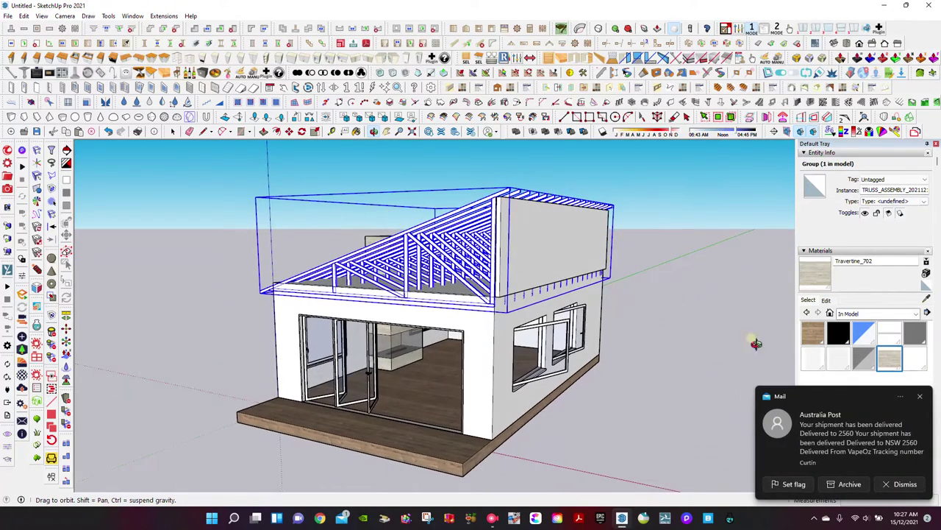
click(917, 400)
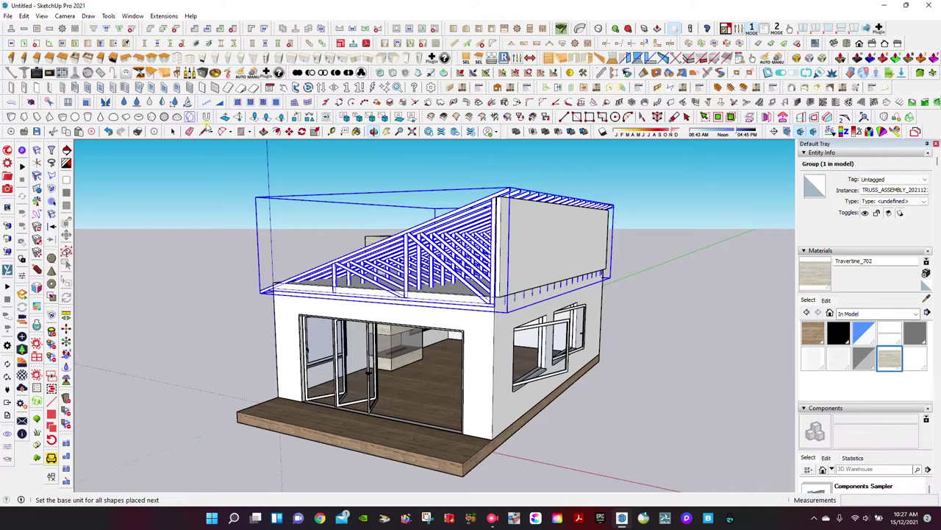
Step: Import the Walnut texture from the Wood category in Architextures
click(376, 132)
mouse_move(390, 154)
mouse_down()
mouse_move(456, 194)
mouse_move(414, 194)
mouse_move(506, 205)
mouse_up()
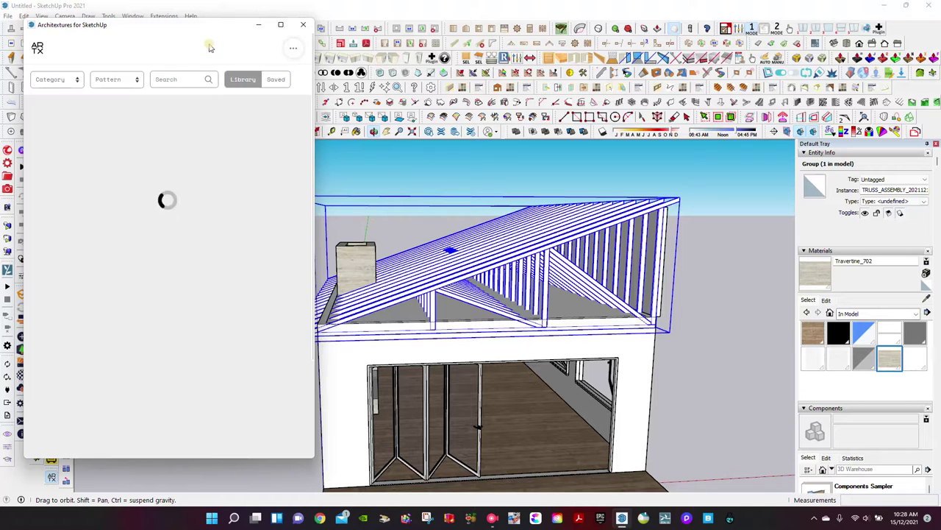
click(56, 79)
click(53, 199)
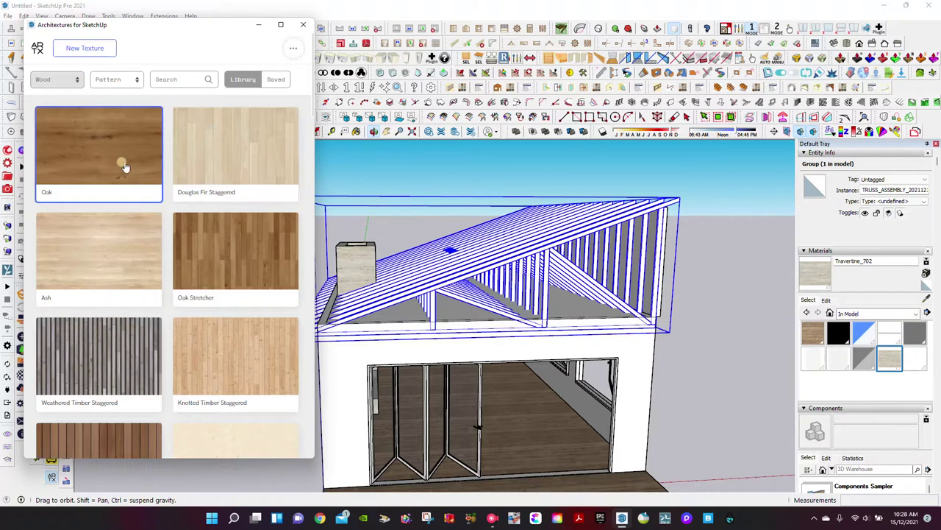
scroll(122, 177, down, 3)
scroll(121, 228, down, 4)
scroll(122, 224, down, 2)
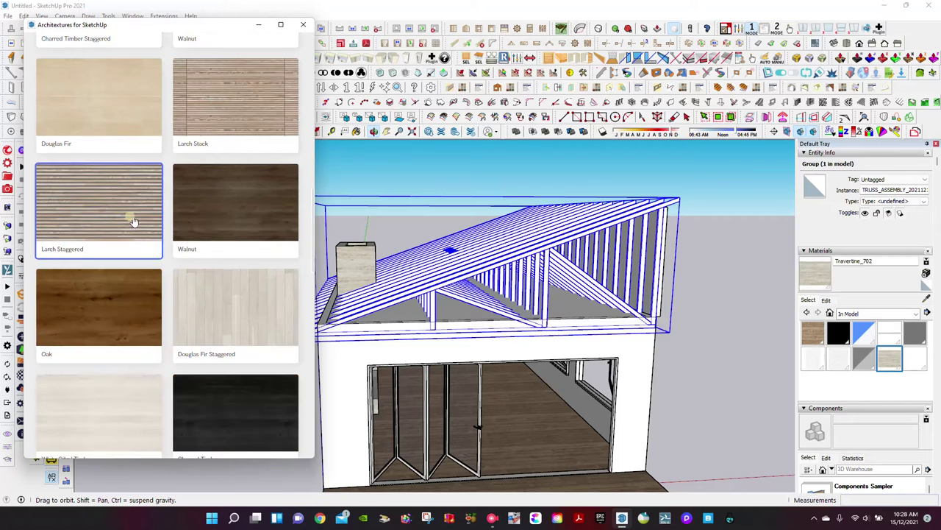
click(199, 215)
click(53, 436)
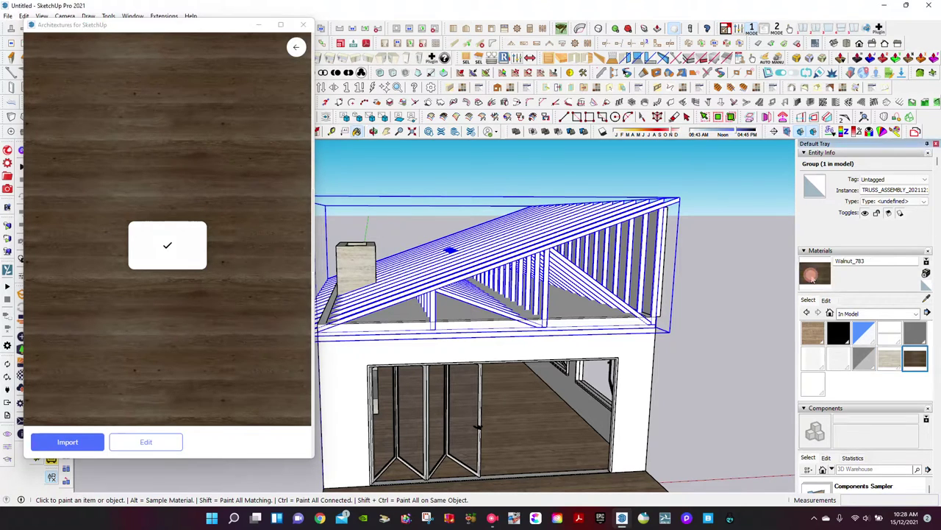
Step: Paint the sliding door frame, left window frame and upper gable panel with Walnut
click(587, 269)
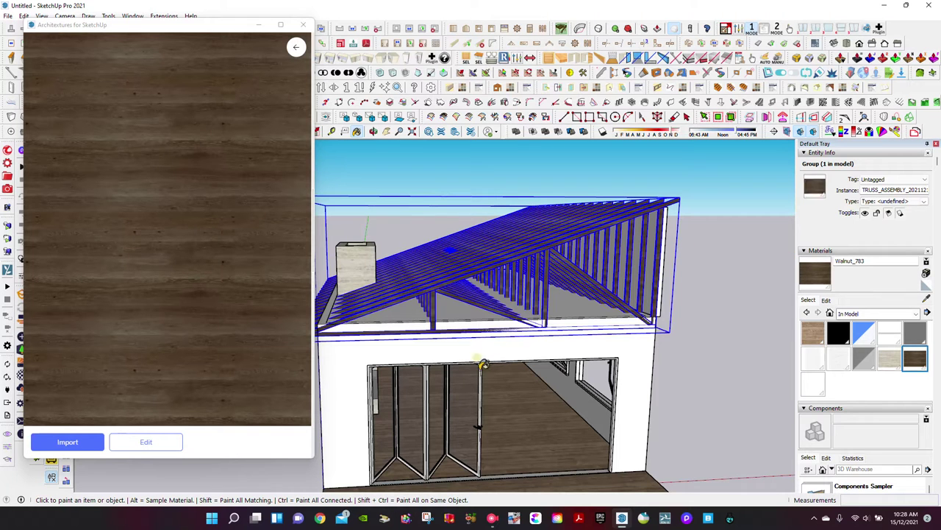
click(479, 365)
middle_drag(583, 219, 498, 213)
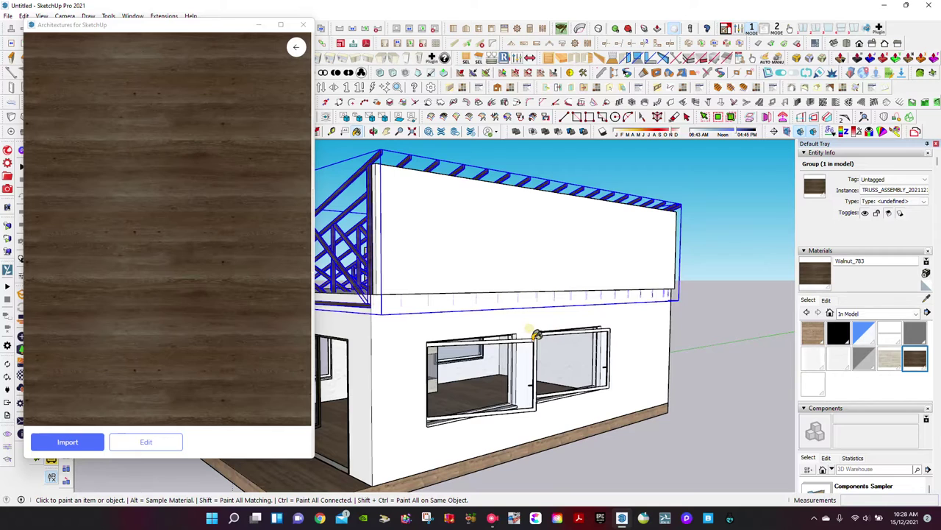
click(534, 336)
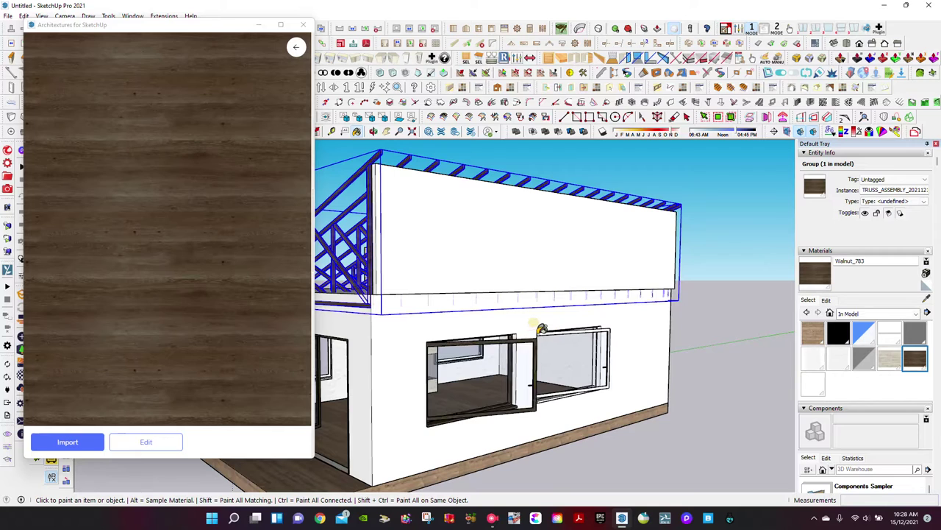
click(373, 131)
drag(412, 242, 561, 250)
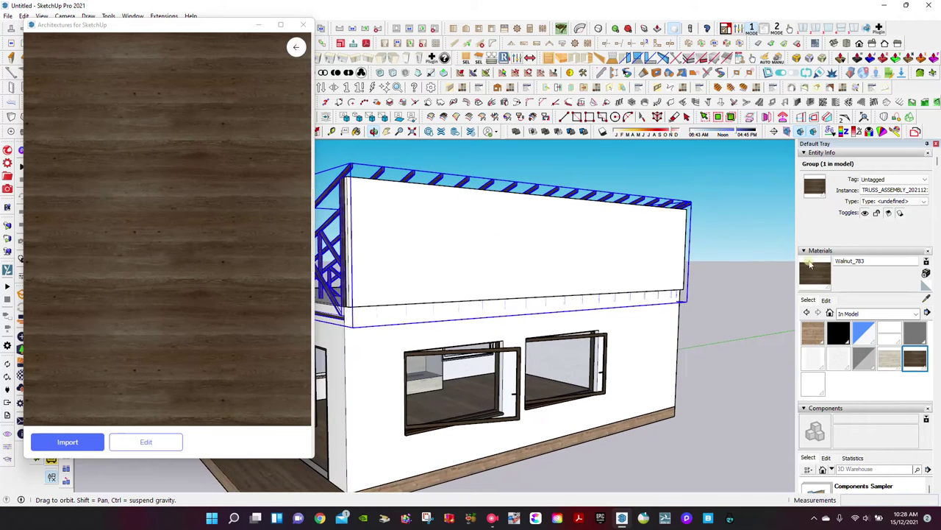
click(573, 236)
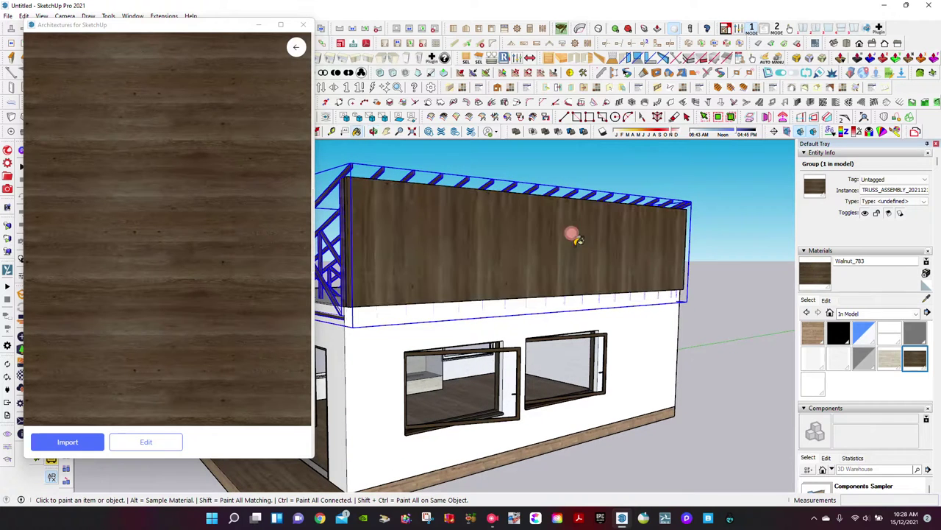
click(305, 27)
click(173, 131)
Step: Hide the two windows on the side wall
click(445, 375)
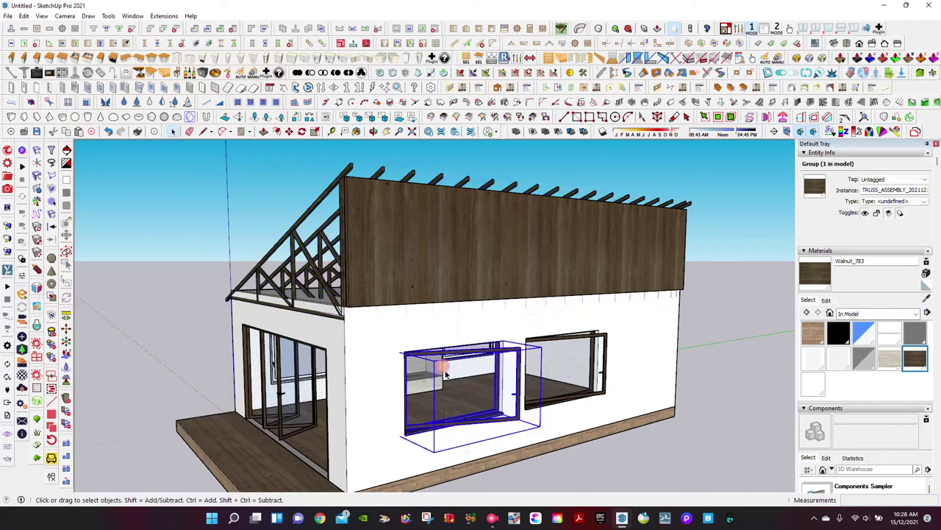
right_click(445, 375)
click(470, 151)
right_click(552, 349)
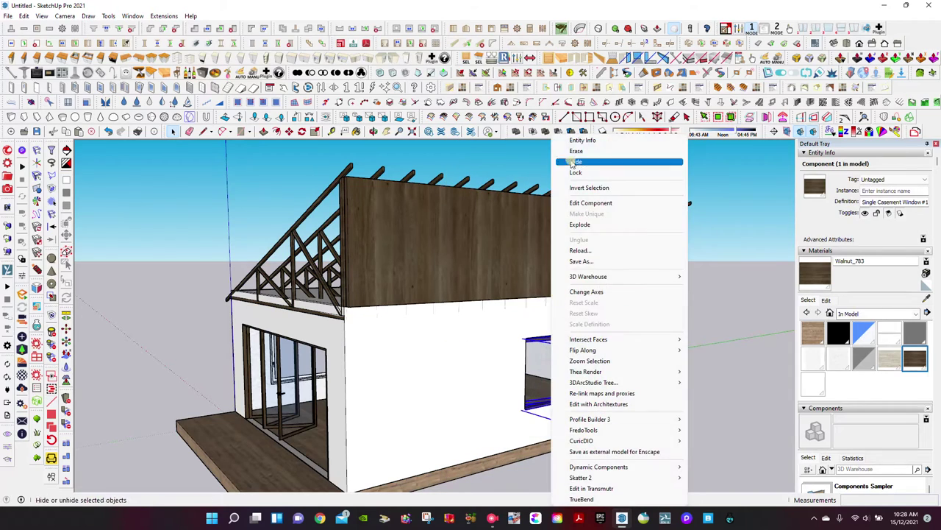
click(573, 162)
Step: Push the deck edge outward 3.29 m into a large platform along the house
mouse_move(353, 186)
middle_down()
mouse_move(537, 194)
mouse_move(547, 168)
mouse_move(301, 160)
mouse_move(388, 189)
middle_up()
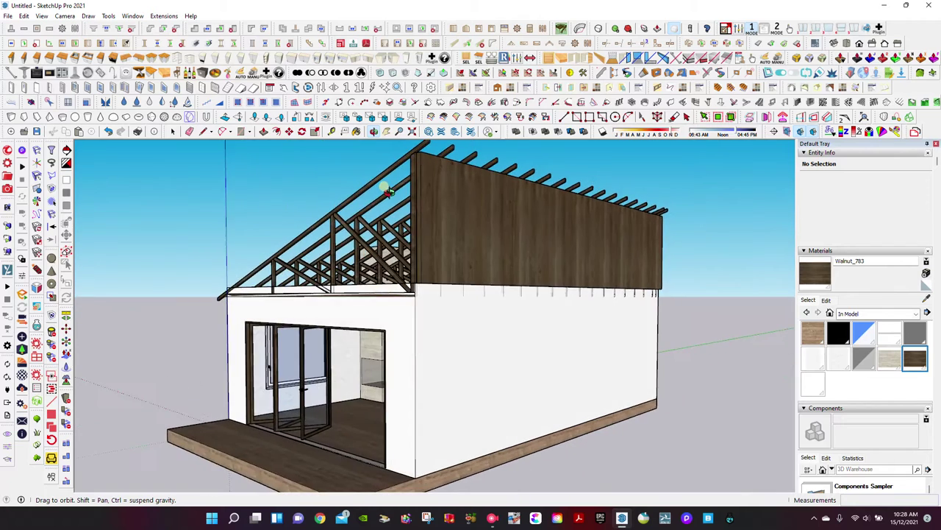
scroll(388, 189, down, 2)
click(171, 132)
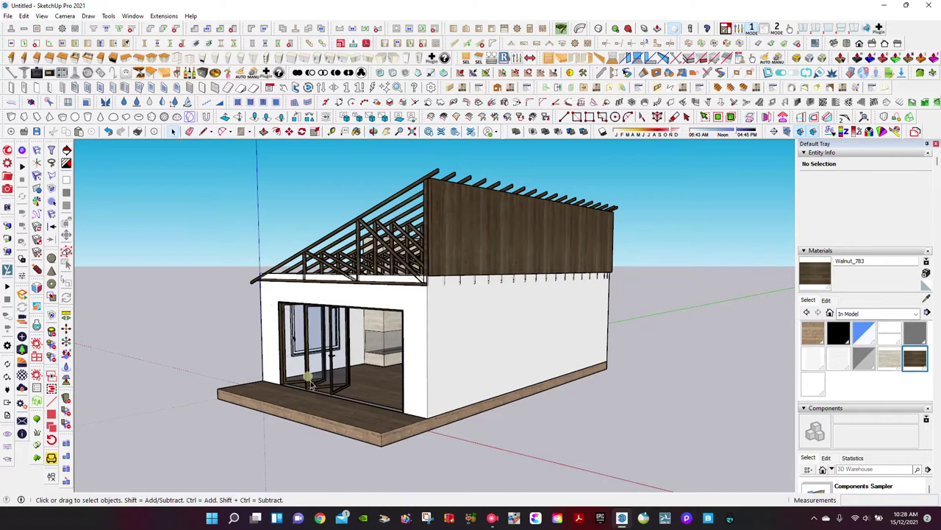
click(642, 117)
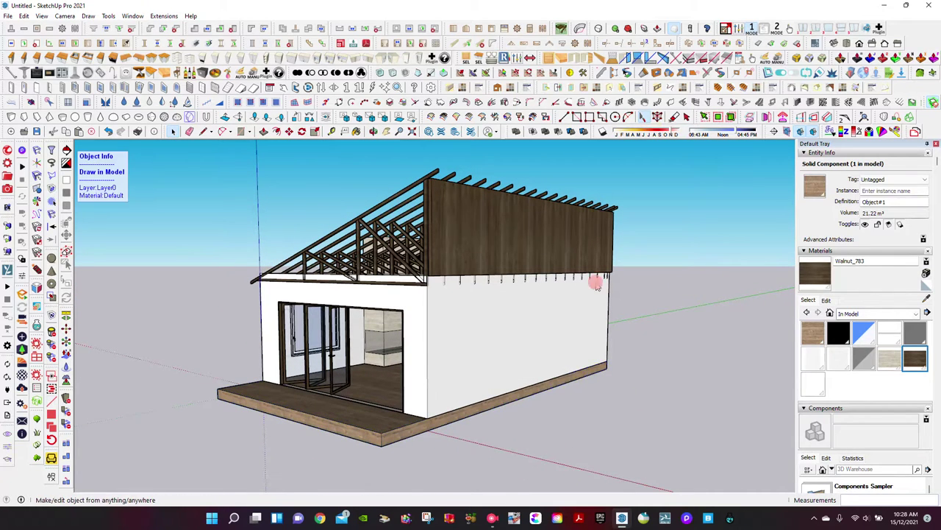
click(549, 397)
click(658, 420)
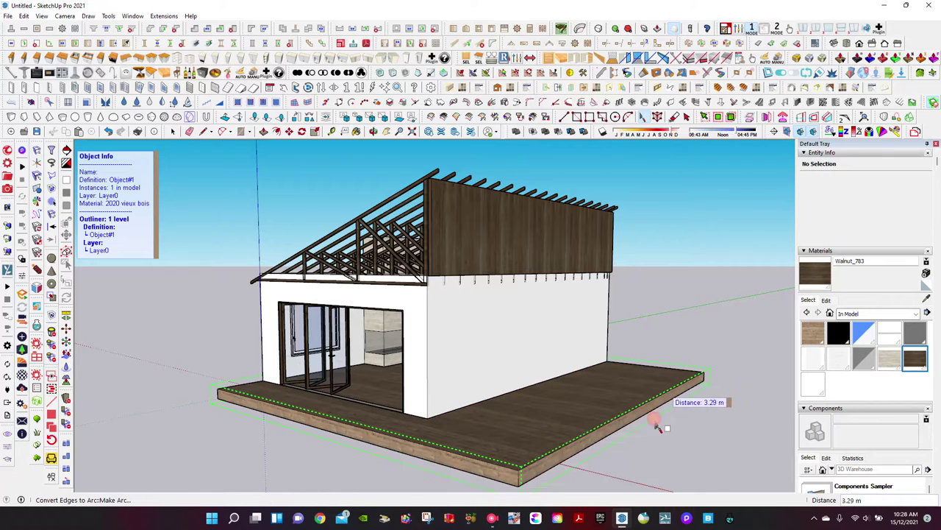
click(375, 131)
drag(376, 147, 374, 197)
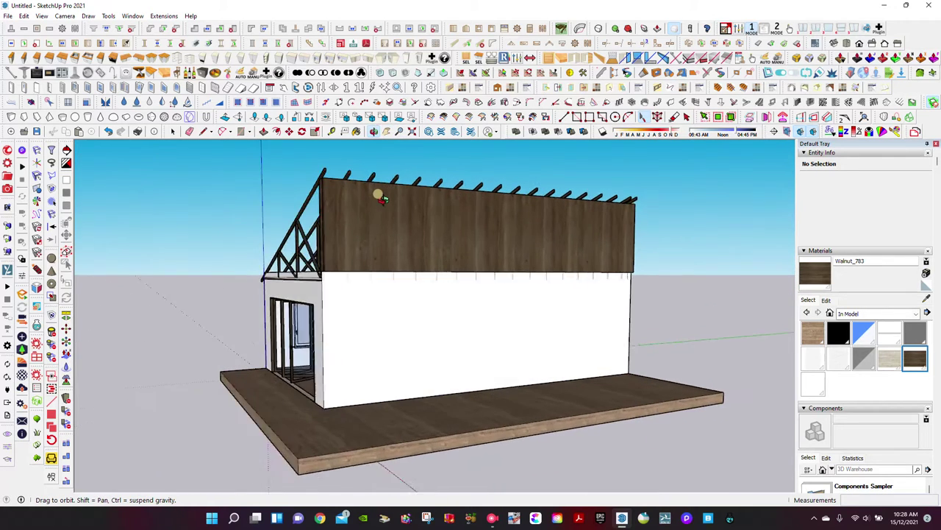
scroll(436, 350, up, 3)
drag(435, 349, 425, 343)
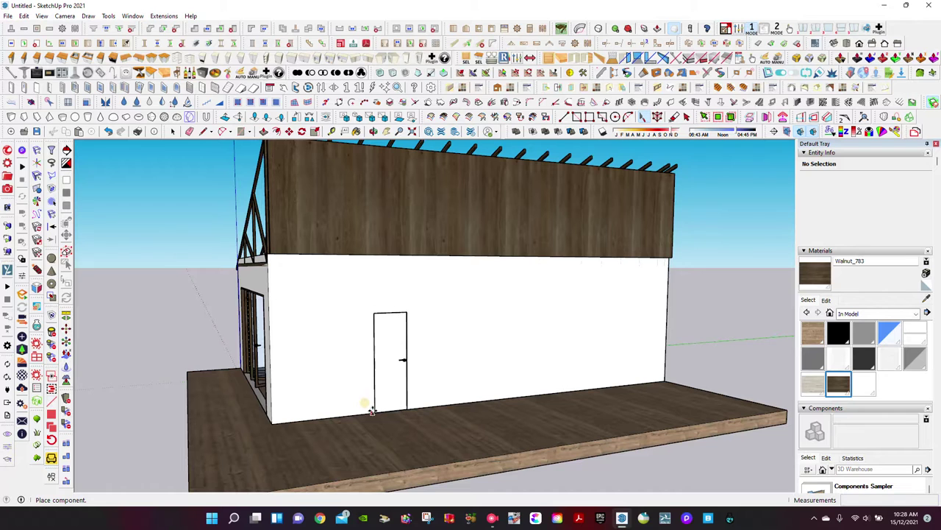
Step: Place the Minimal Door A on the long wall and slide it further right along the wall
scroll(368, 410, up, 4)
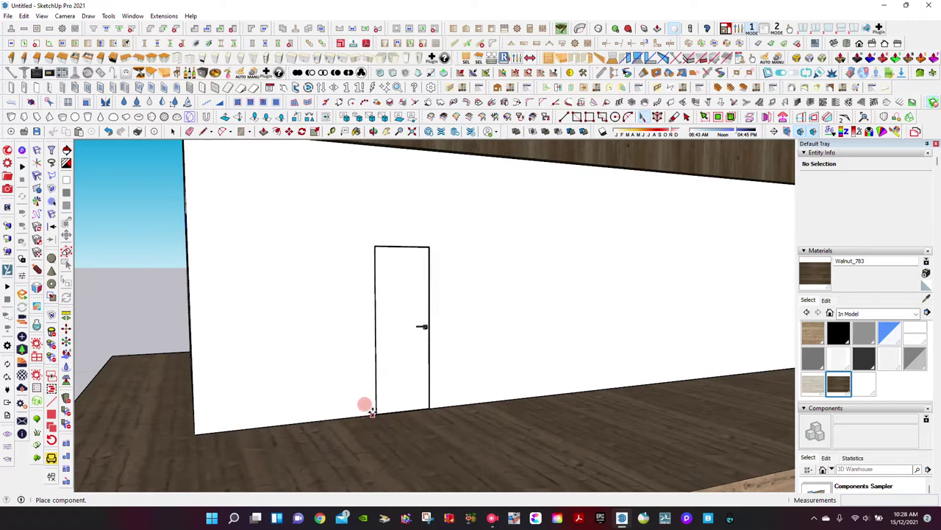
click(371, 412)
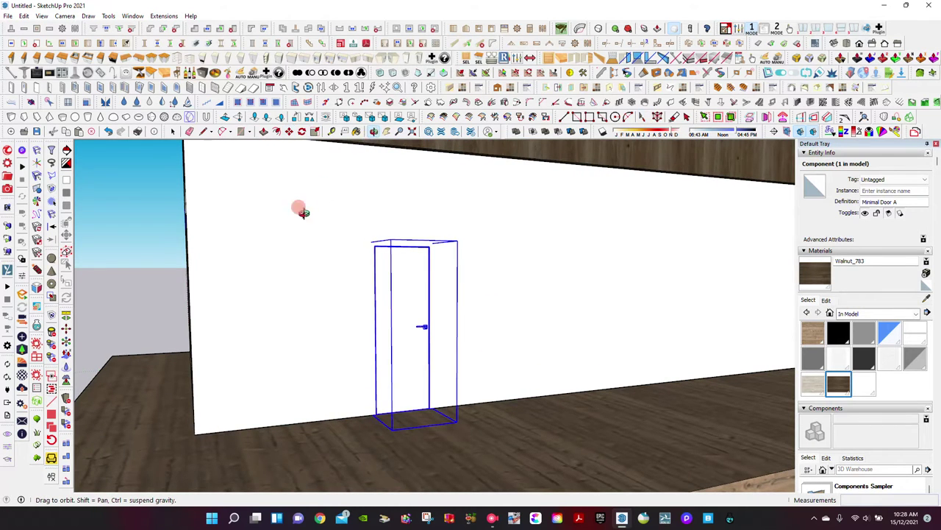
mouse_move(300, 210)
middle_down()
mouse_move(651, 215)
mouse_move(311, 213)
mouse_move(420, 231)
mouse_move(401, 235)
mouse_move(417, 242)
mouse_move(500, 225)
mouse_move(547, 231)
mouse_move(438, 239)
middle_up()
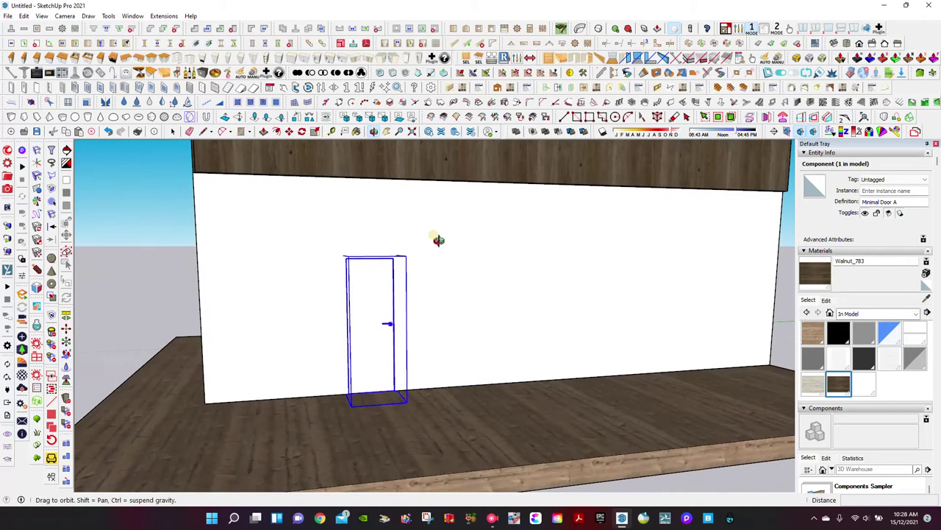
click(290, 131)
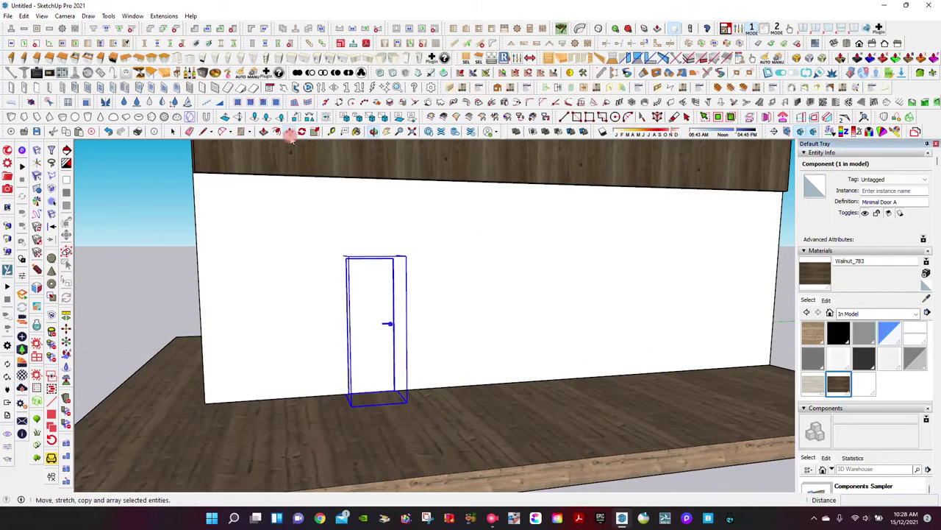
click(375, 403)
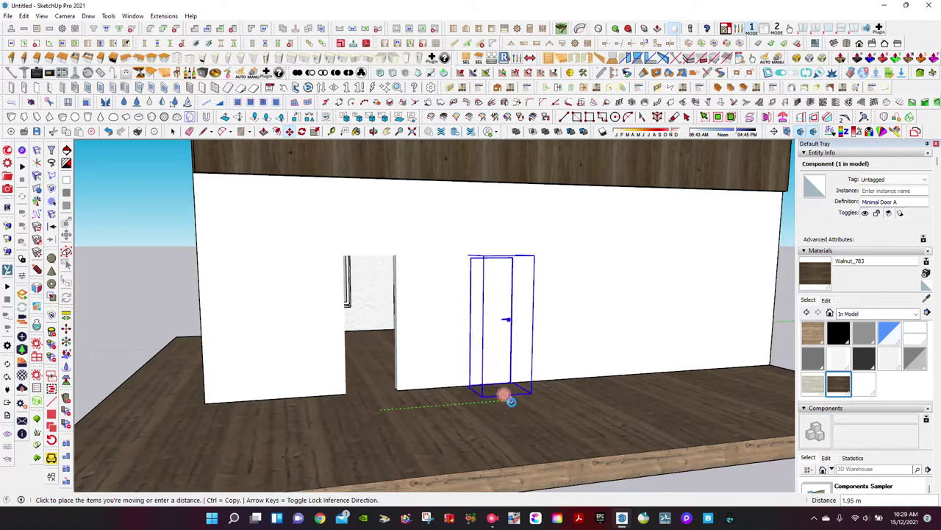
click(503, 393)
Step: Scale the door wider and paint its panel Walnut_783
click(315, 131)
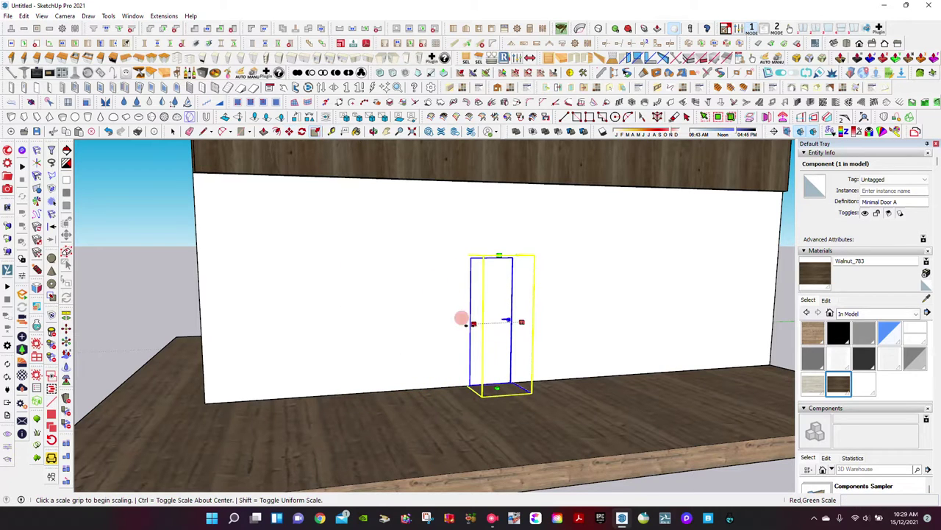
click(460, 318)
click(450, 320)
key(b)
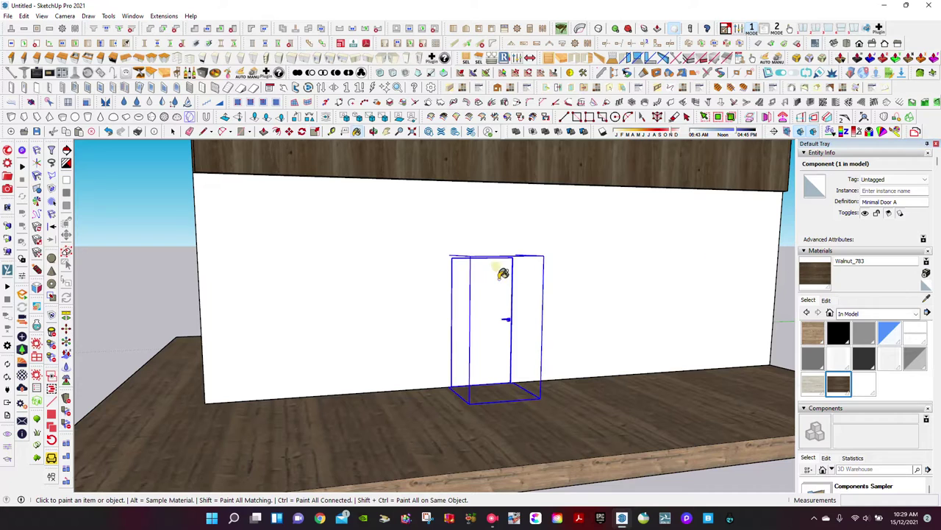
click(501, 277)
Step: Scale the door taller and swing it open with the Interact tool
click(315, 131)
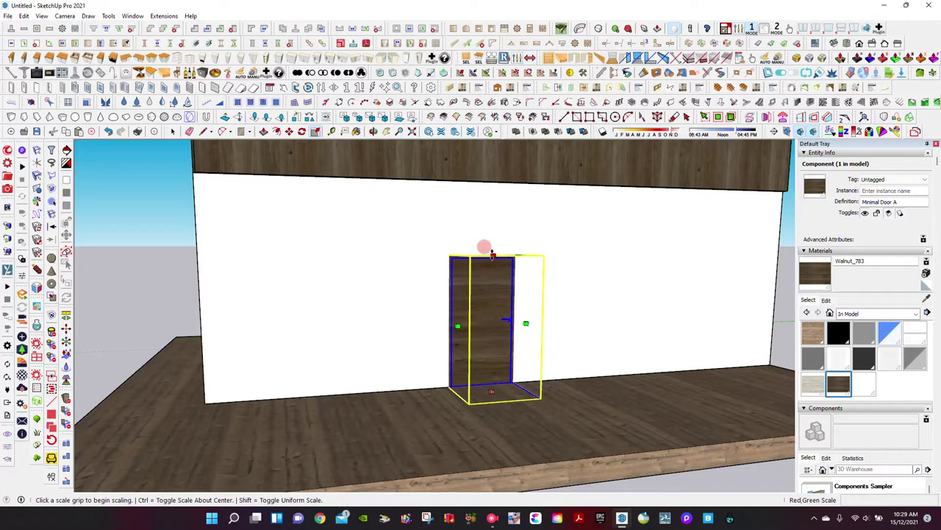
click(492, 254)
click(492, 245)
key(i)
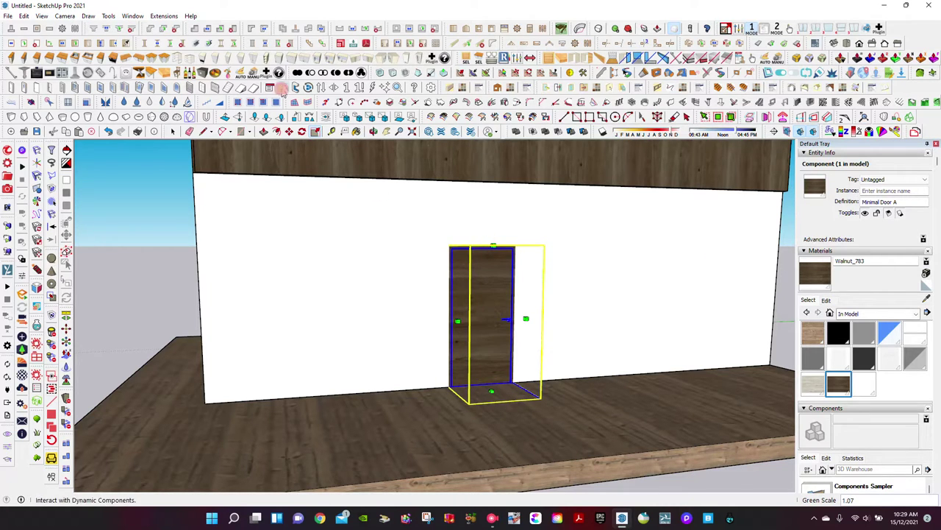
click(482, 316)
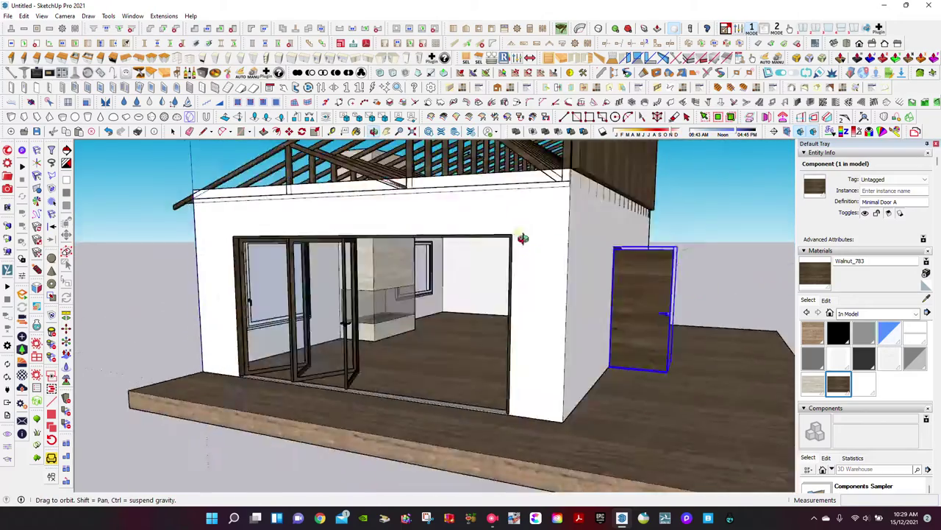
mouse_move(321, 233)
middle_down()
mouse_move(412, 243)
mouse_move(396, 265)
mouse_move(355, 252)
middle_up()
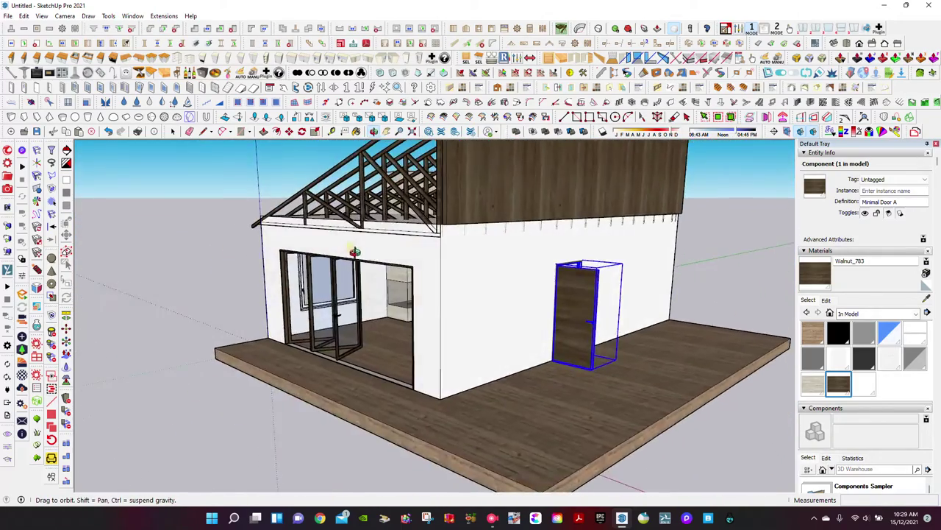
Step: Paint the long wall with Textured_Plaster_1167, undoing an accidental 0.08 m push/pull
click(888, 358)
click(493, 299)
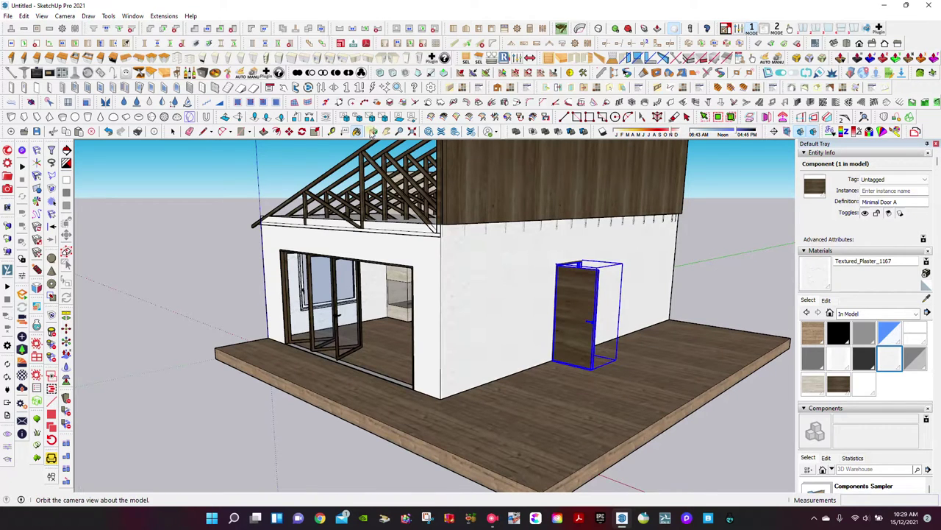
click(264, 131)
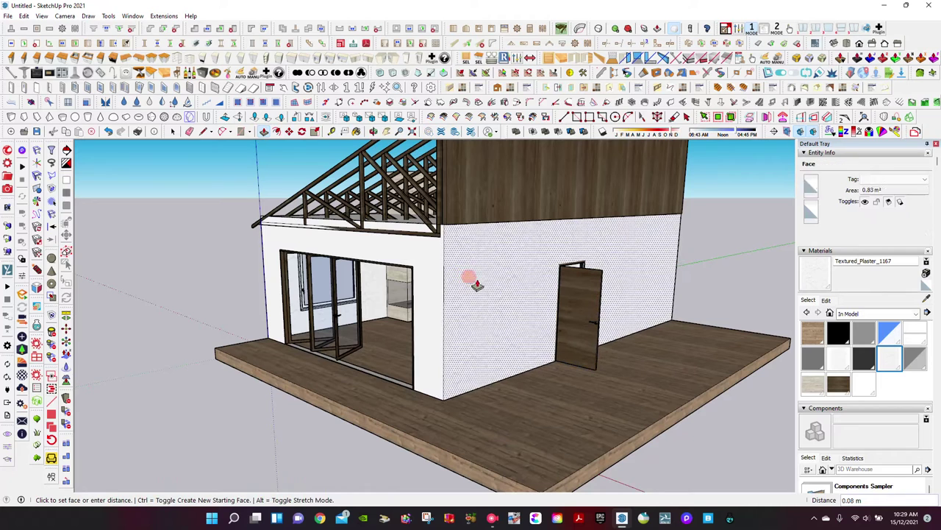
drag(467, 281, 473, 248)
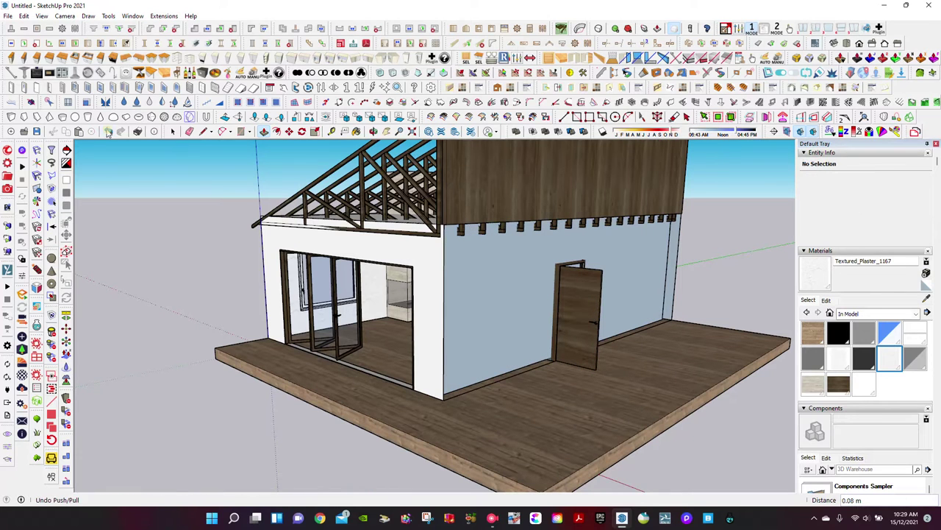
click(441, 294)
click(458, 297)
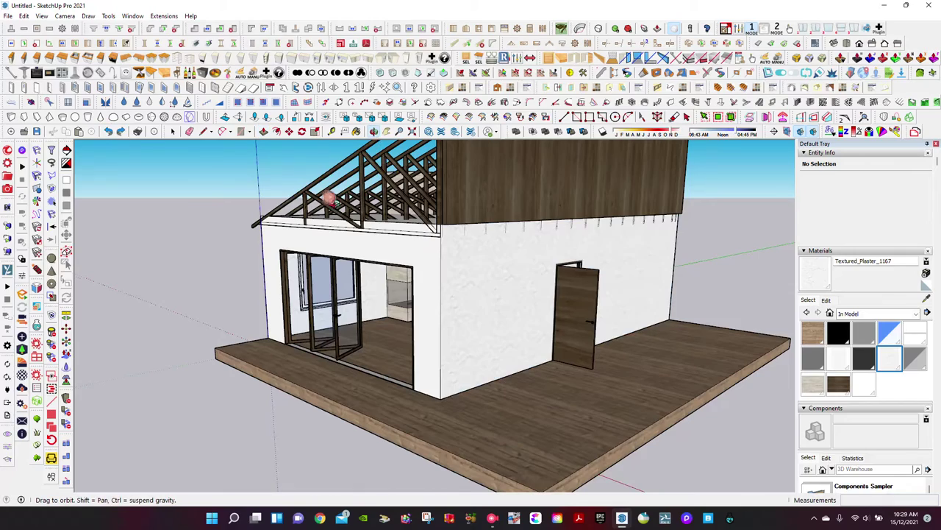
Step: Orbit to the back of the roof rafters and start the Panel by 3 Points tool
middle_drag(377, 145, 534, 261)
mouse_move(532, 262)
mouse_down()
mouse_move(382, 143)
mouse_move(418, 159)
mouse_move(404, 212)
mouse_up()
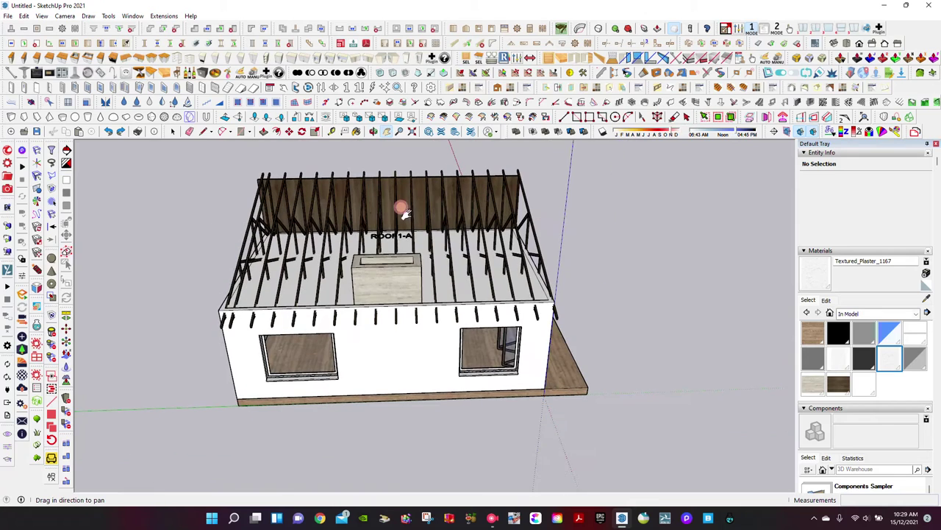
click(250, 103)
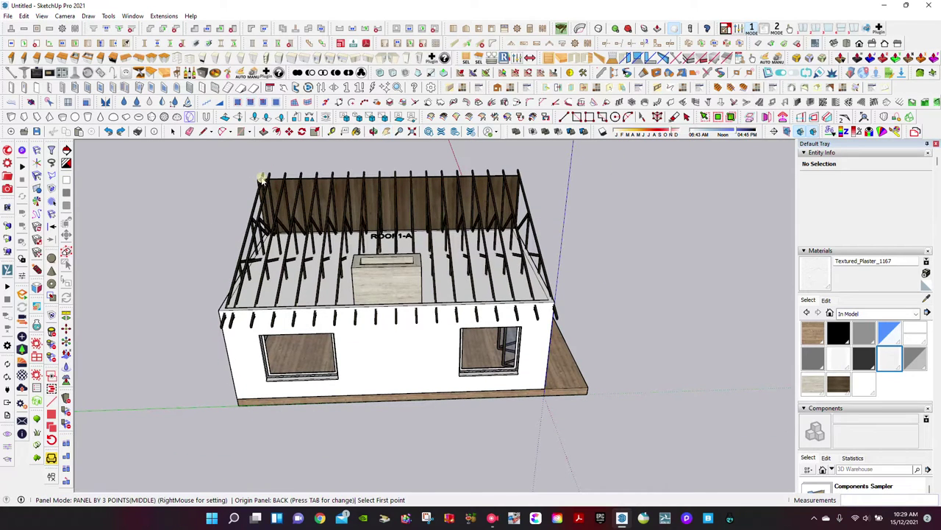
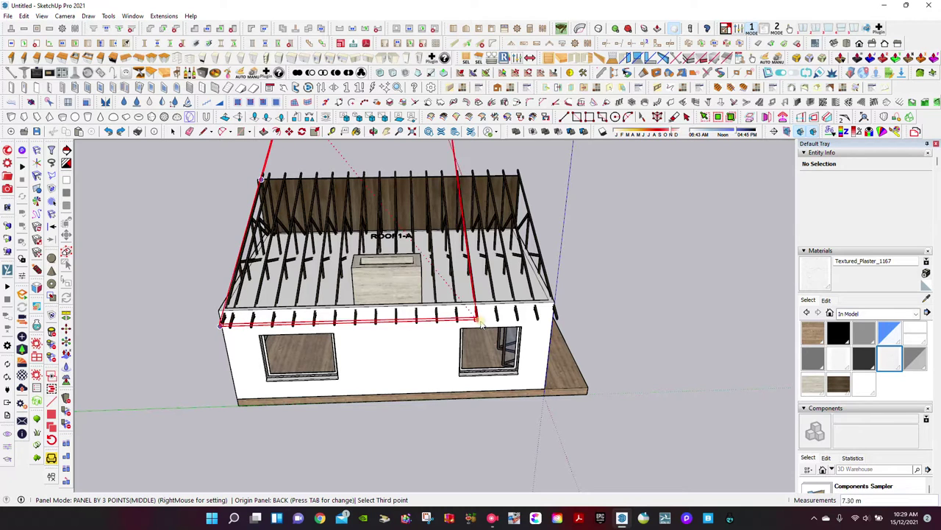
Step: Complete the roof panel over the rafters and check it from another side
click(556, 321)
click(374, 131)
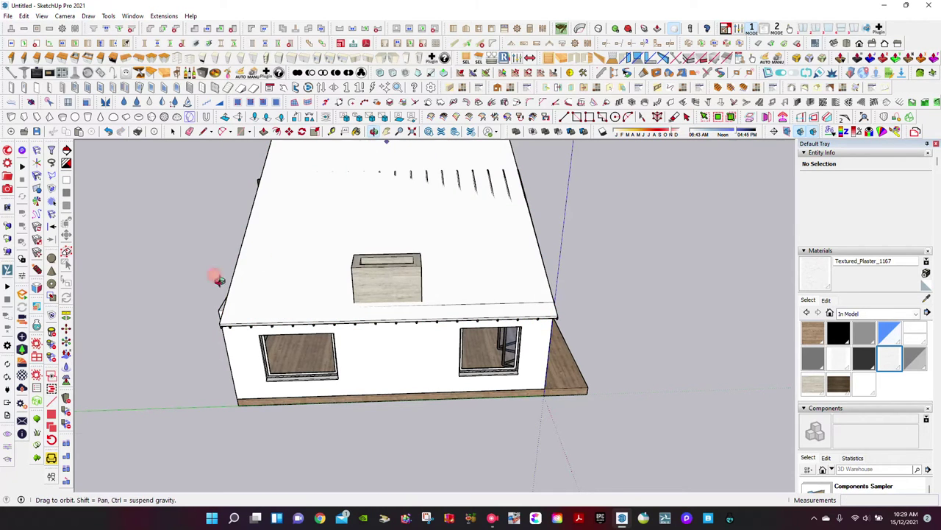
mouse_move(216, 275)
mouse_down()
mouse_move(460, 278)
mouse_move(311, 280)
mouse_move(287, 293)
mouse_up()
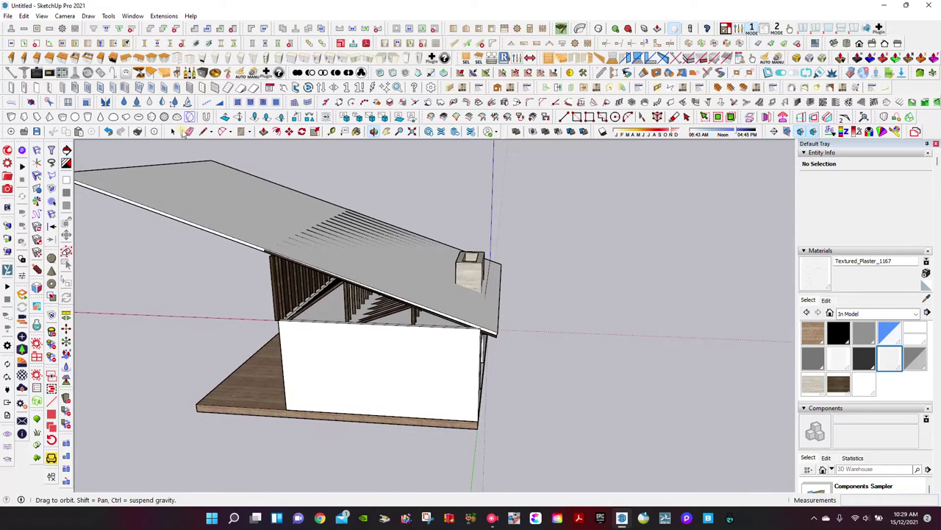
Step: Scale the roof group down along the red axis, from 14.66 m³ to 8.65 m³
click(172, 130)
right_click(201, 171)
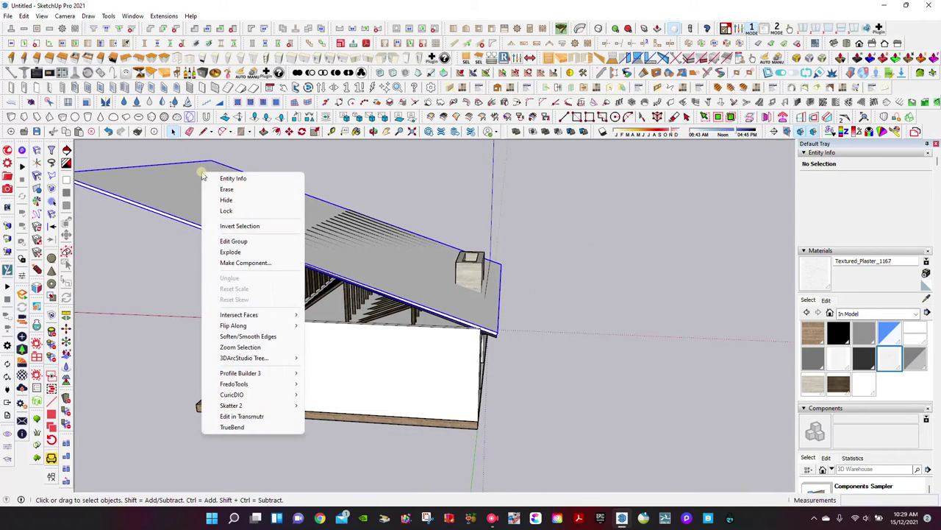
click(315, 131)
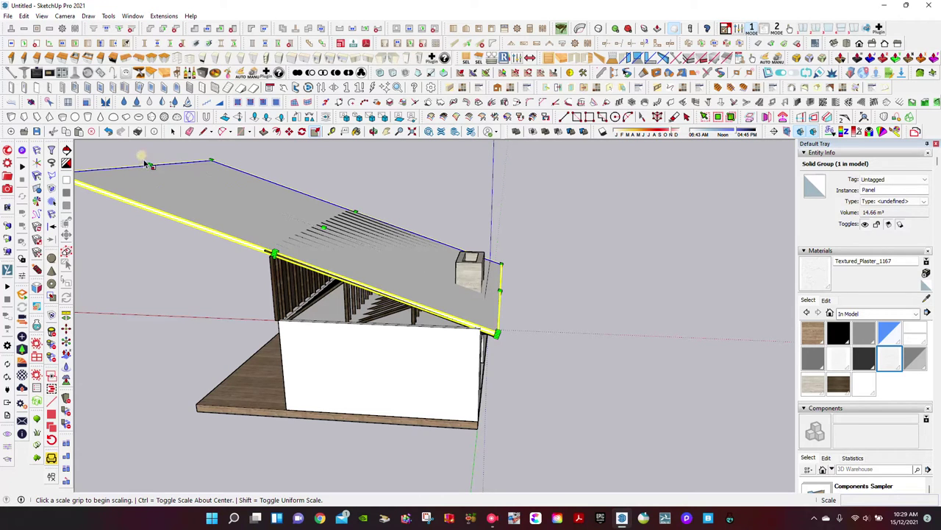
click(373, 131)
mouse_move(441, 243)
mouse_down()
mouse_move(366, 241)
mouse_move(332, 197)
mouse_up()
click(314, 131)
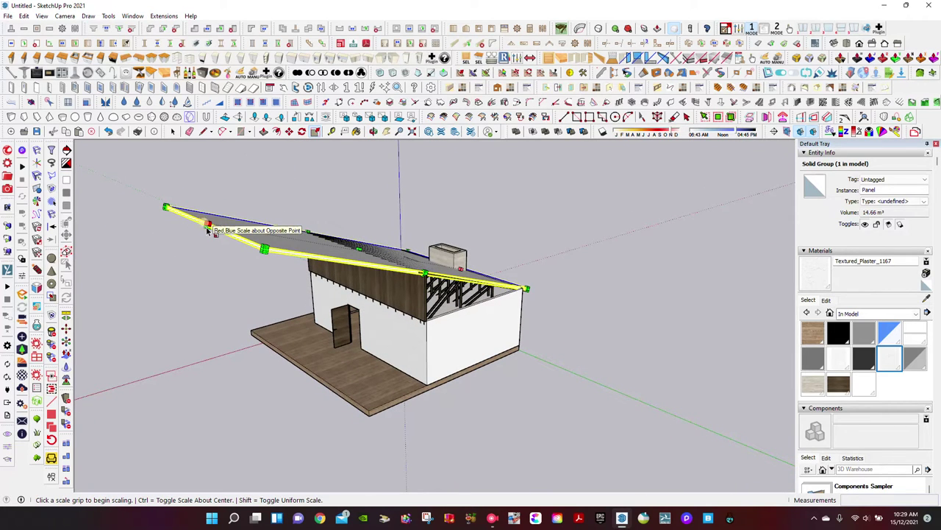
drag(208, 225, 330, 243)
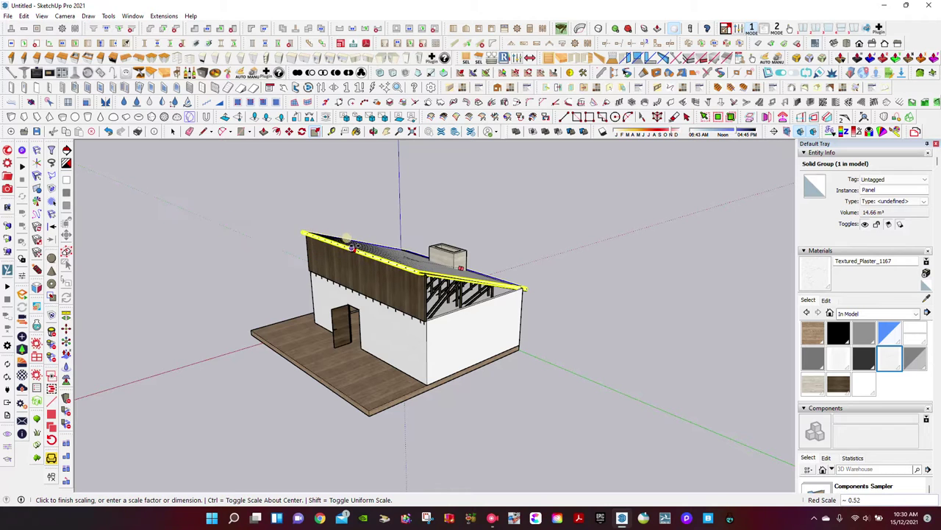
click(336, 247)
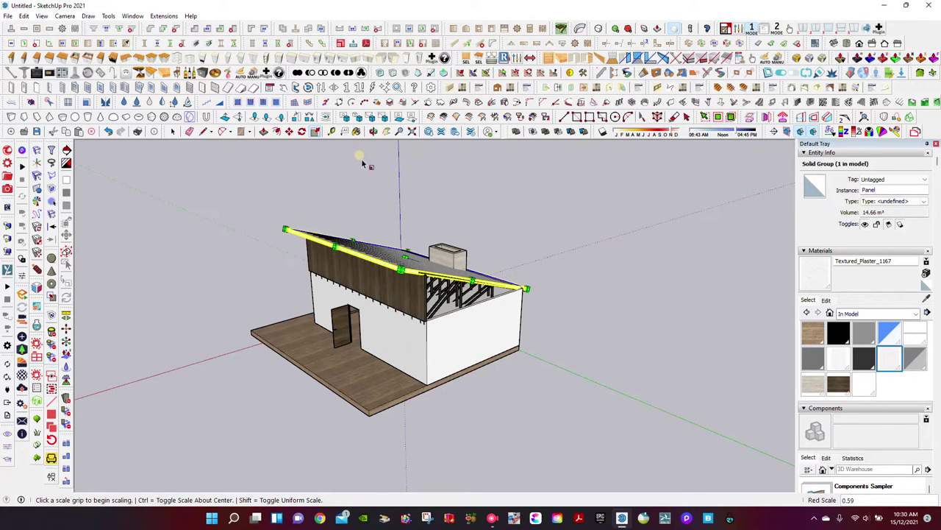
click(373, 131)
mouse_move(367, 166)
mouse_down()
mouse_move(456, 230)
mouse_move(331, 234)
mouse_move(375, 253)
mouse_up()
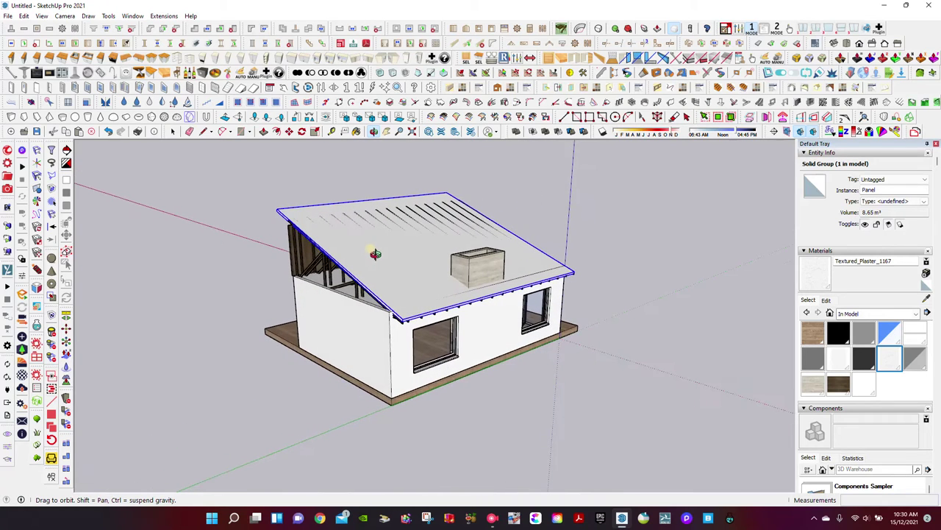
Step: Stretch the roof along the green axis so it overhangs the walls, reaching 19.64 m³
click(315, 131)
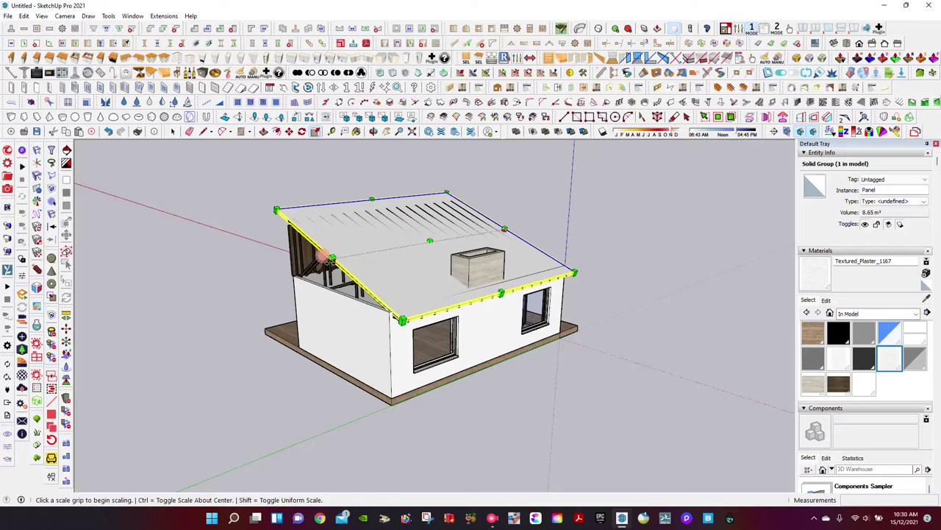
drag(324, 256, 360, 269)
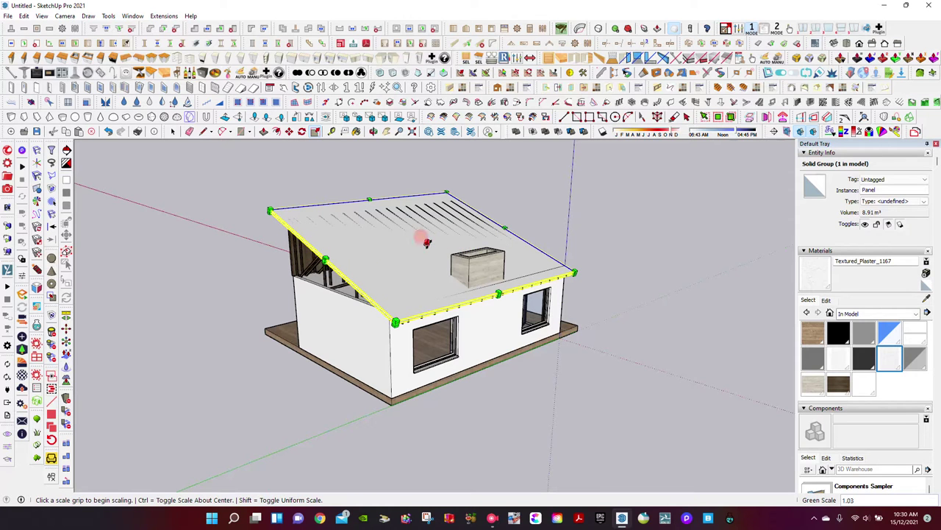
drag(426, 243, 431, 186)
click(374, 131)
mouse_move(387, 151)
mouse_down()
mouse_move(341, 201)
mouse_move(449, 201)
mouse_move(441, 223)
mouse_move(375, 204)
mouse_move(424, 275)
mouse_move(467, 273)
mouse_move(460, 243)
mouse_up()
click(315, 133)
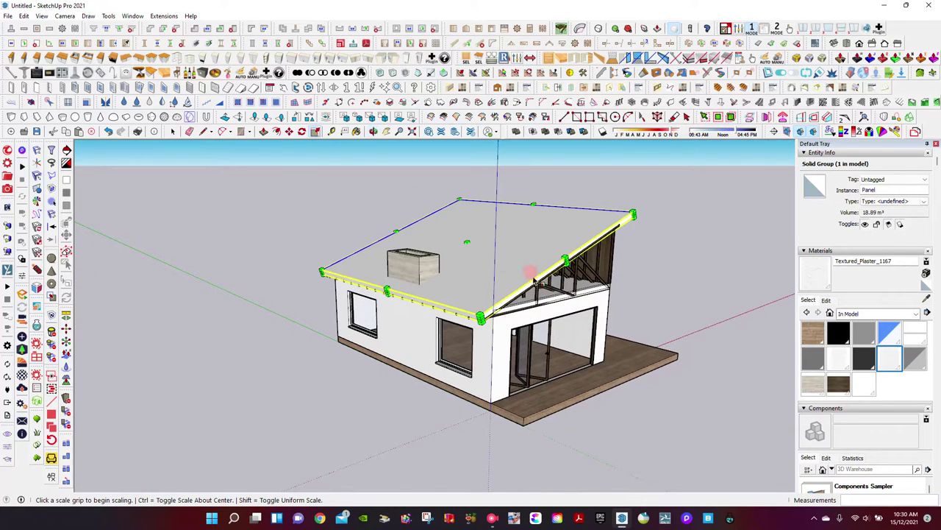
click(565, 261)
click(575, 262)
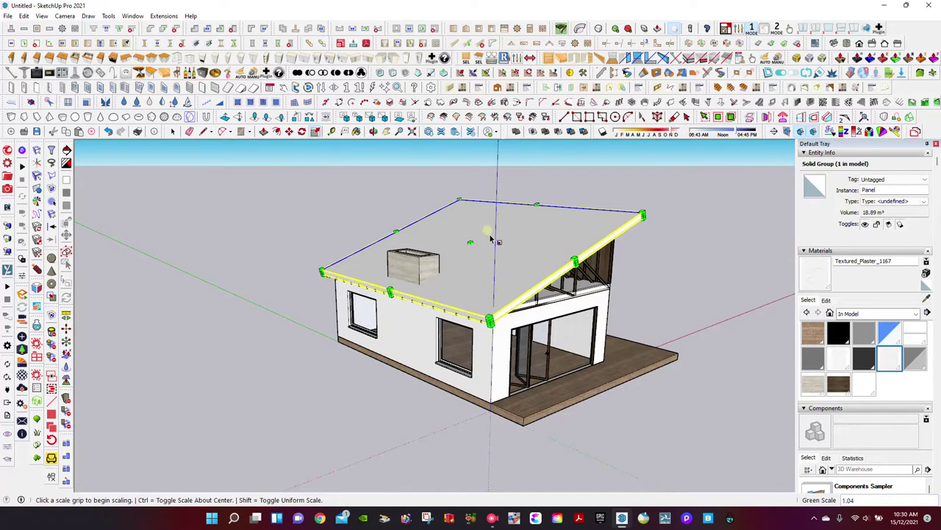
click(174, 131)
Step: Explode the roof group into loose geometry, undoing a trial 0.22 m move
right_click(497, 228)
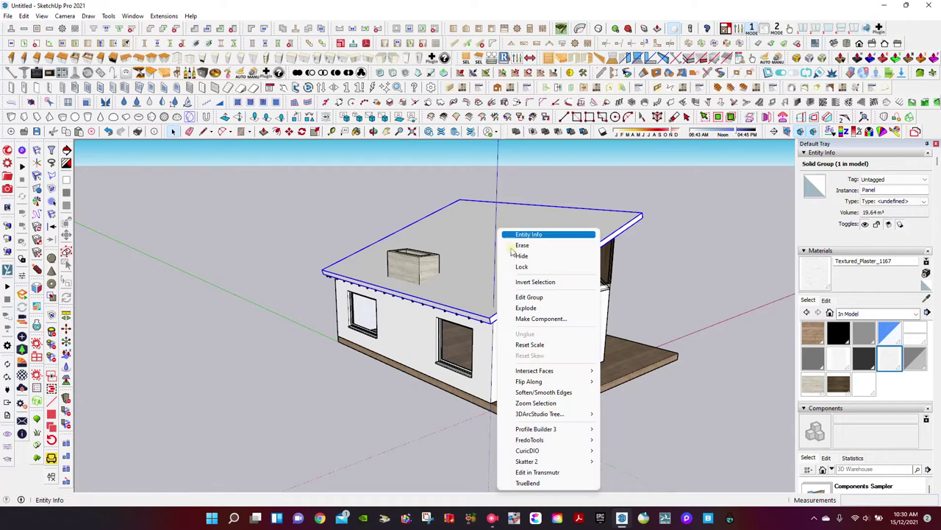
click(515, 300)
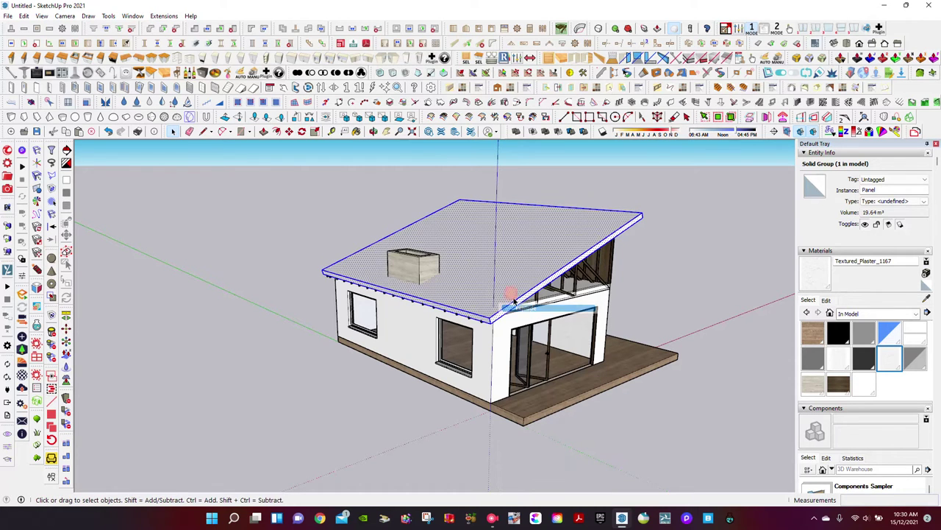
click(289, 131)
click(384, 280)
click(397, 293)
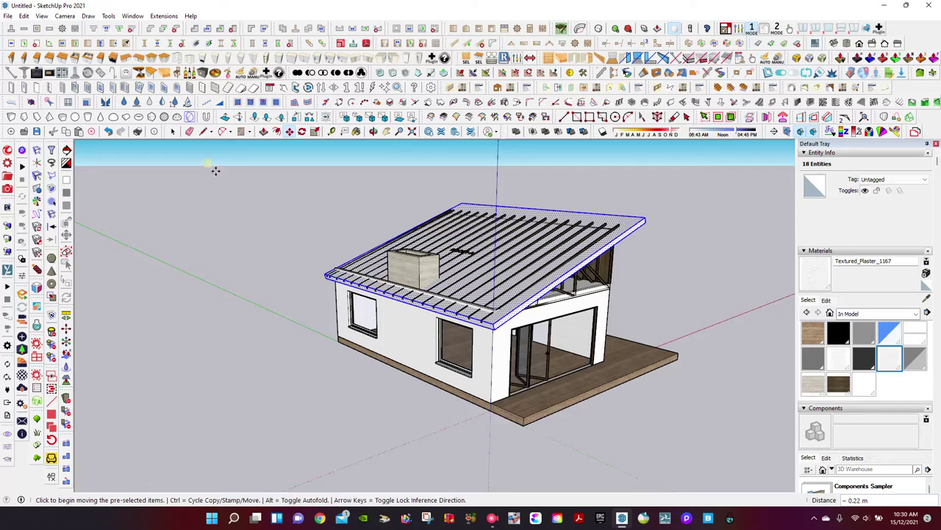
key(ctrl+z)
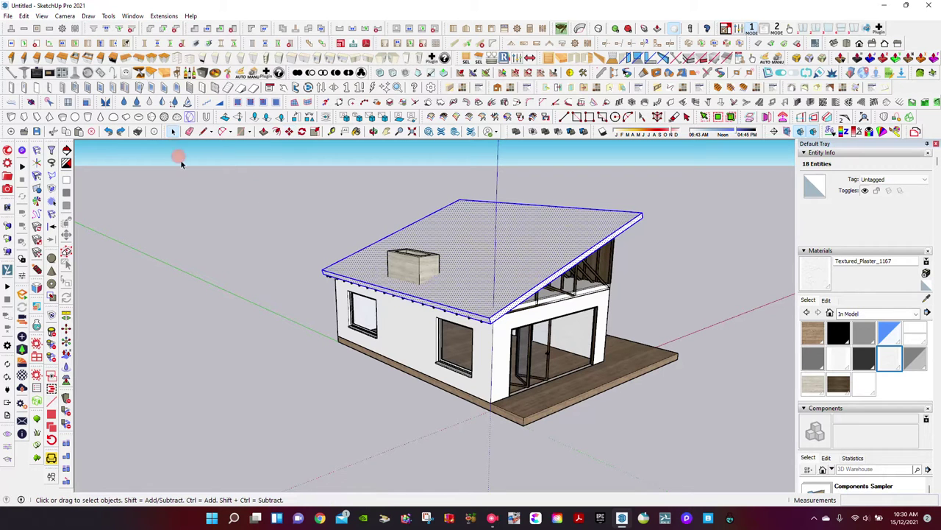
Step: Lower the eave rafters about 0.13 m so they sit beneath the roof surface
click(373, 131)
mouse_move(397, 221)
mouse_down()
mouse_move(483, 209)
mouse_move(441, 238)
mouse_move(424, 237)
mouse_up()
key(space)
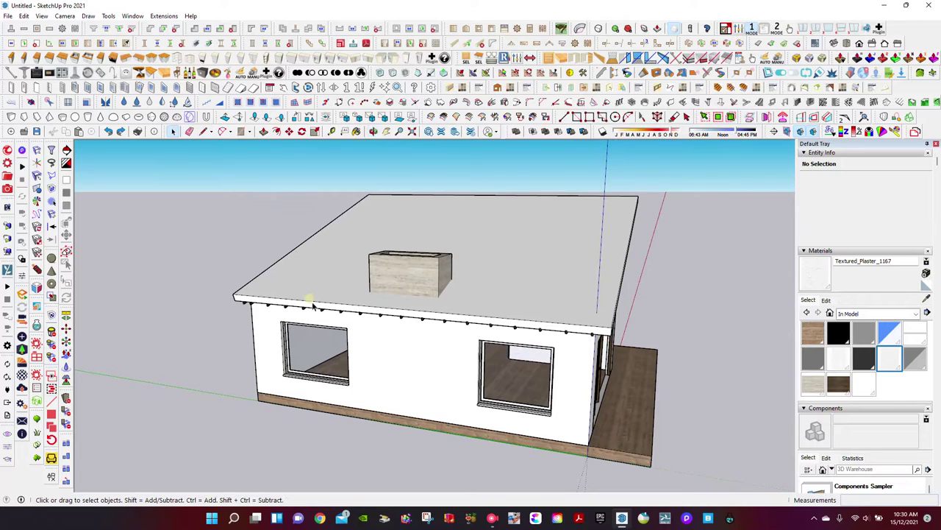
click(289, 131)
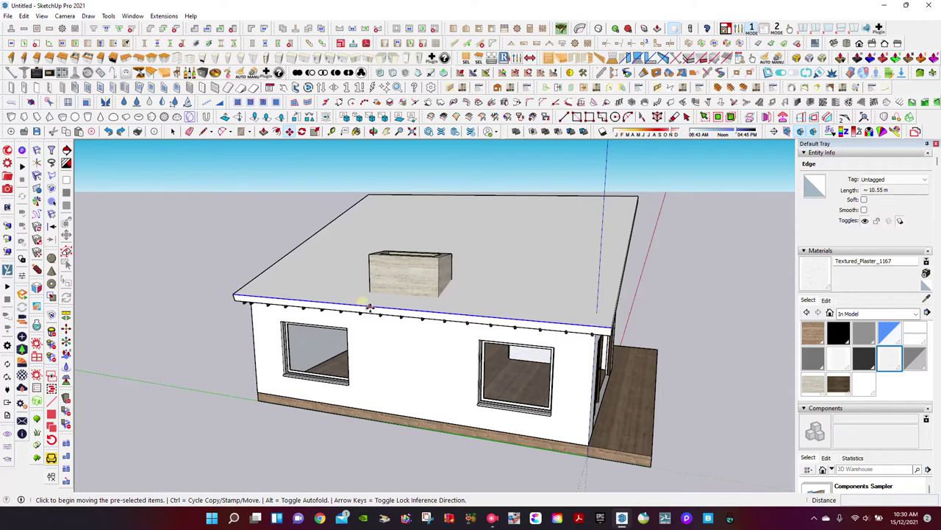
click(370, 306)
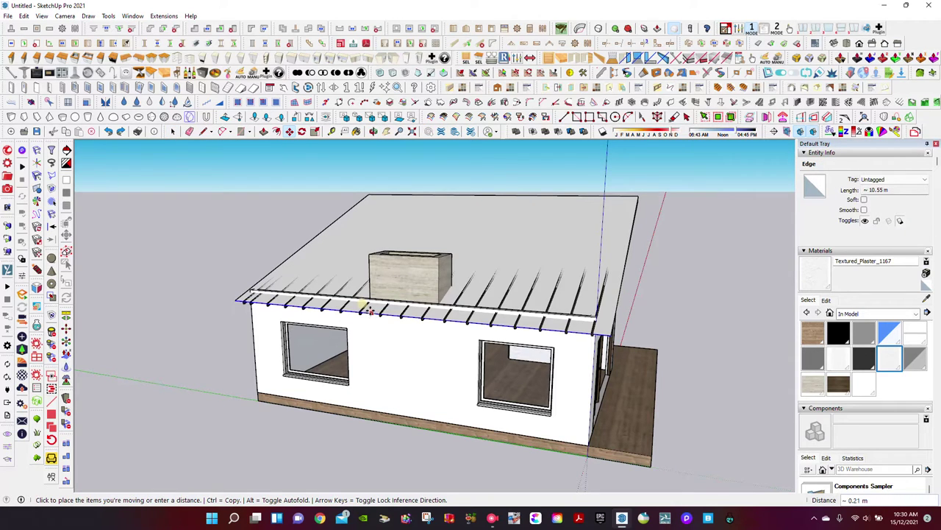
click(368, 307)
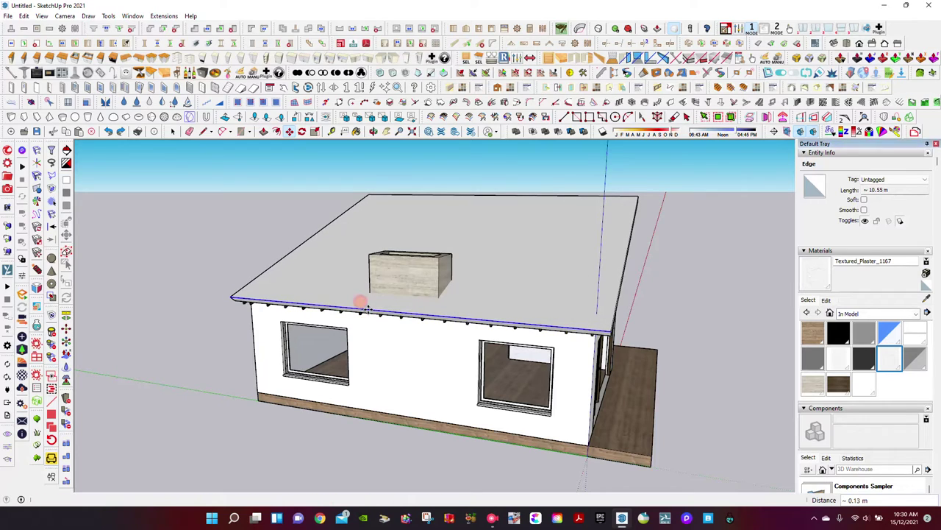
mouse_move(363, 306)
middle_down()
mouse_move(466, 200)
mouse_move(433, 179)
mouse_move(385, 181)
mouse_move(385, 255)
mouse_move(295, 262)
mouse_move(452, 294)
mouse_move(480, 314)
middle_up()
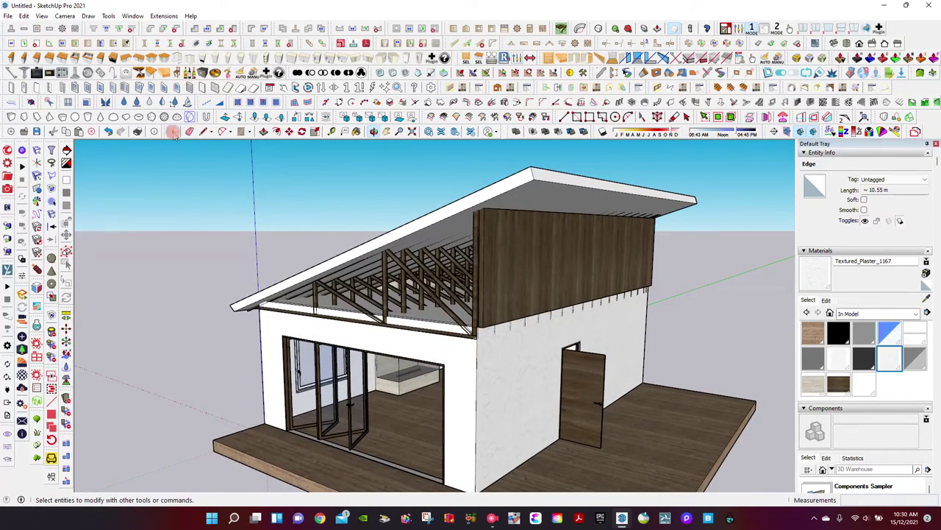
Step: Push the front wall face out by 0.09 m
click(173, 131)
click(290, 318)
key(p)
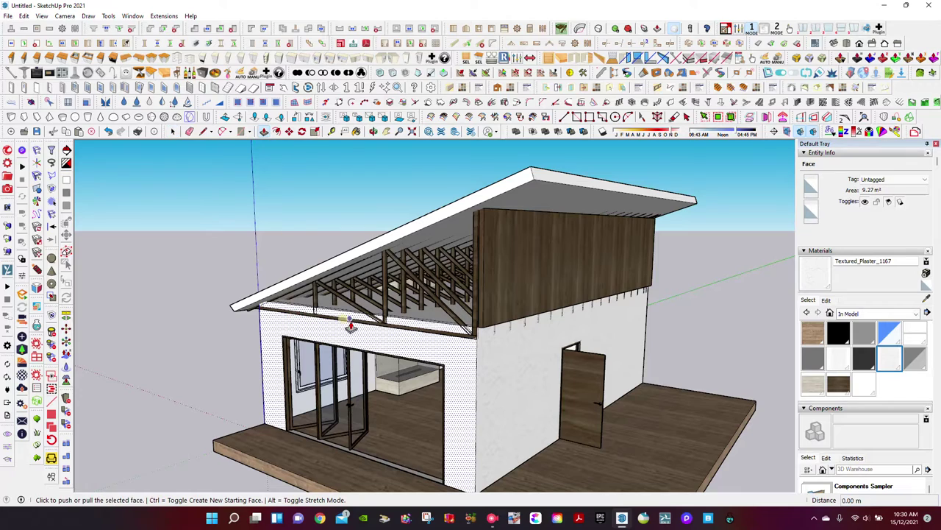
click(351, 325)
click(363, 215)
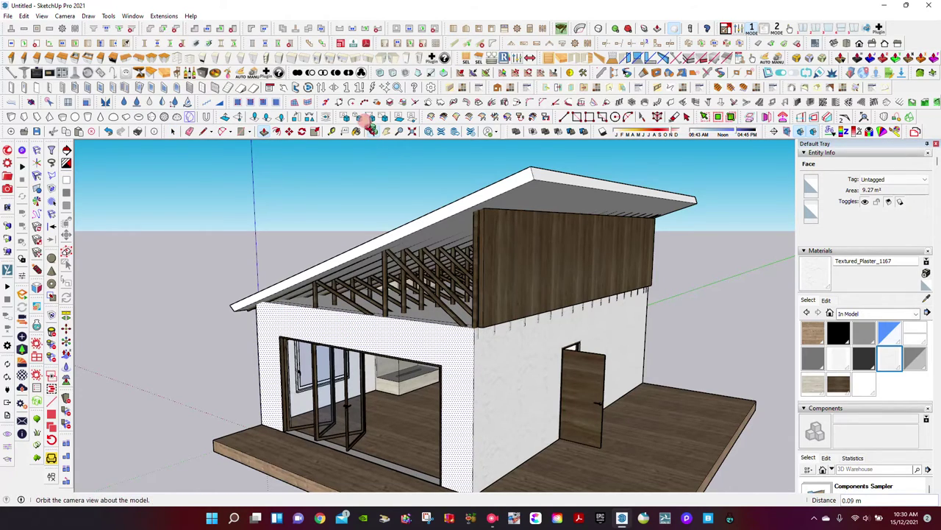
Step: Pick Painted_Plaster_1037 as the paint material and orbit to the roof side
click(373, 131)
mouse_move(426, 221)
mouse_down()
mouse_move(435, 211)
mouse_move(479, 213)
mouse_move(383, 211)
mouse_move(510, 248)
mouse_move(471, 242)
mouse_move(614, 269)
mouse_move(606, 252)
mouse_move(750, 296)
mouse_move(574, 212)
mouse_move(812, 352)
mouse_up()
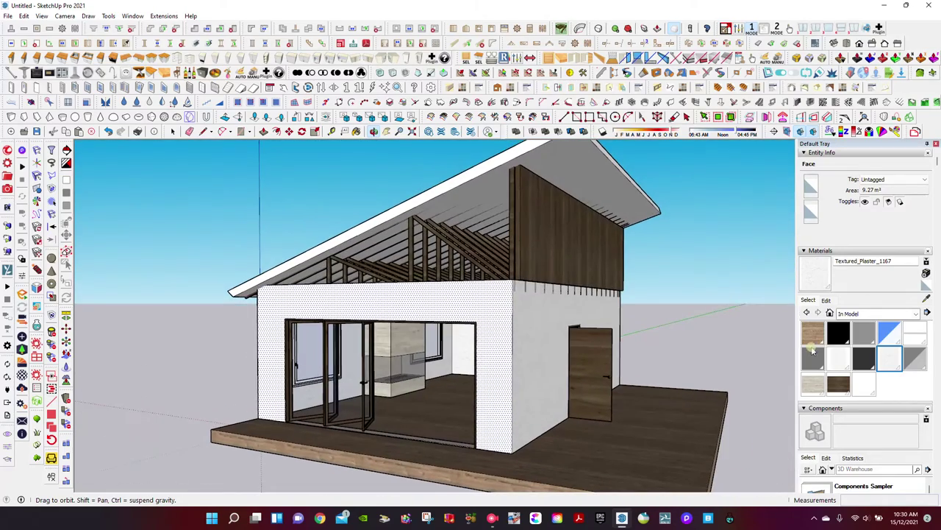
click(842, 358)
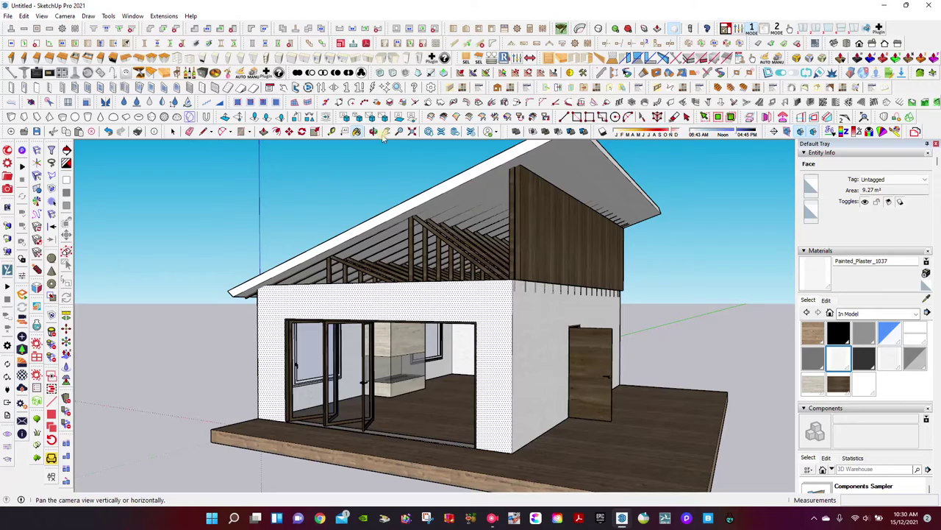
mouse_move(371, 158)
mouse_down()
mouse_move(564, 269)
mouse_move(556, 231)
mouse_move(524, 223)
mouse_move(370, 256)
mouse_move(479, 273)
mouse_move(542, 252)
mouse_move(598, 267)
mouse_up()
Step: Paint the roof with Roofing Metal Standing Seam Red from the Roofing collection
click(917, 314)
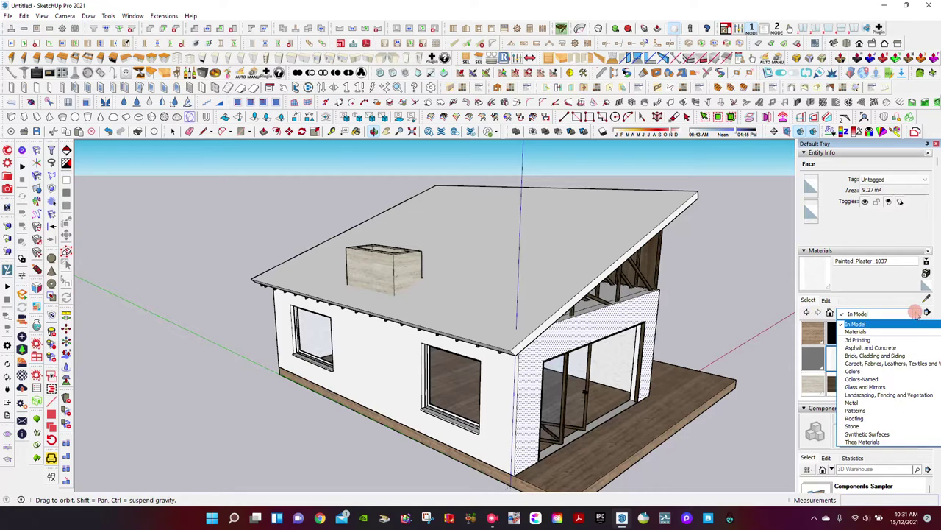
click(851, 415)
click(815, 336)
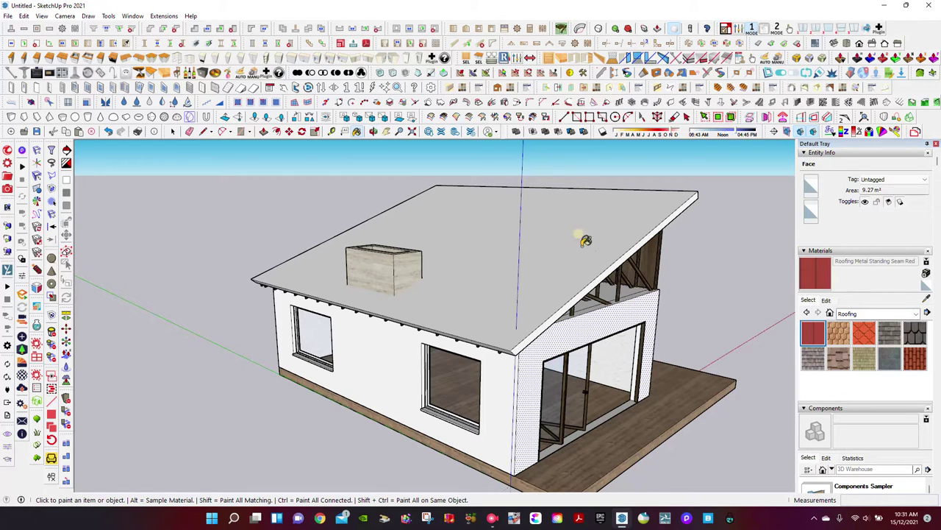
click(581, 236)
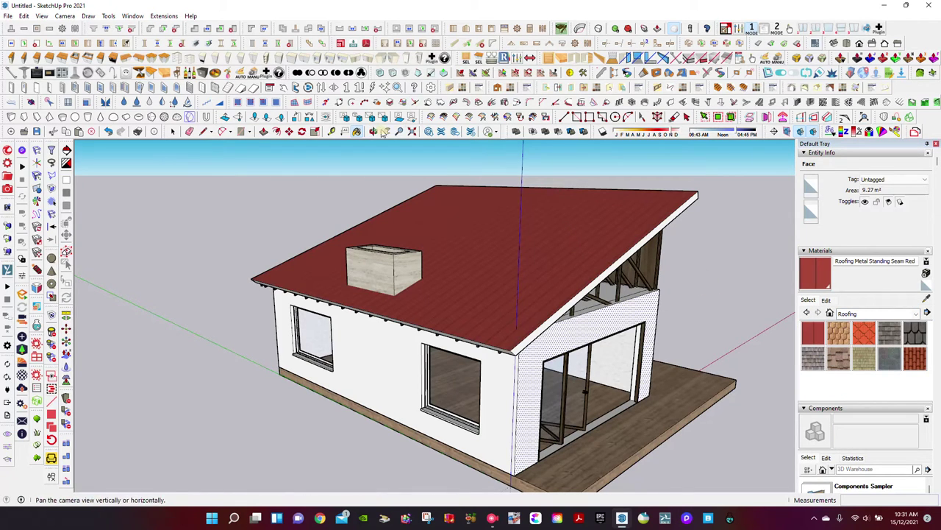
mouse_move(581, 234)
middle_down()
mouse_move(323, 247)
mouse_move(493, 237)
middle_up()
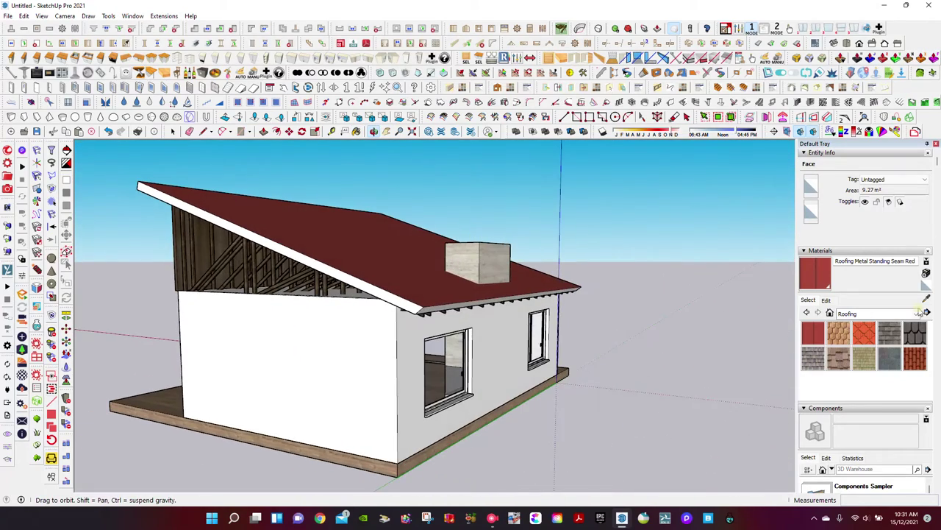
Step: Pick 0133_Gray from Colors-Named and paint the roof's eave strip gray
click(912, 313)
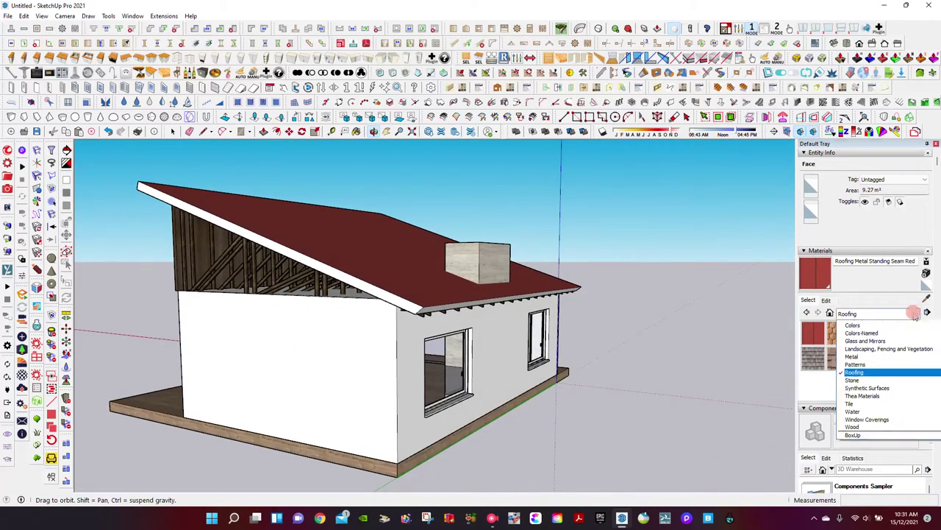
click(873, 334)
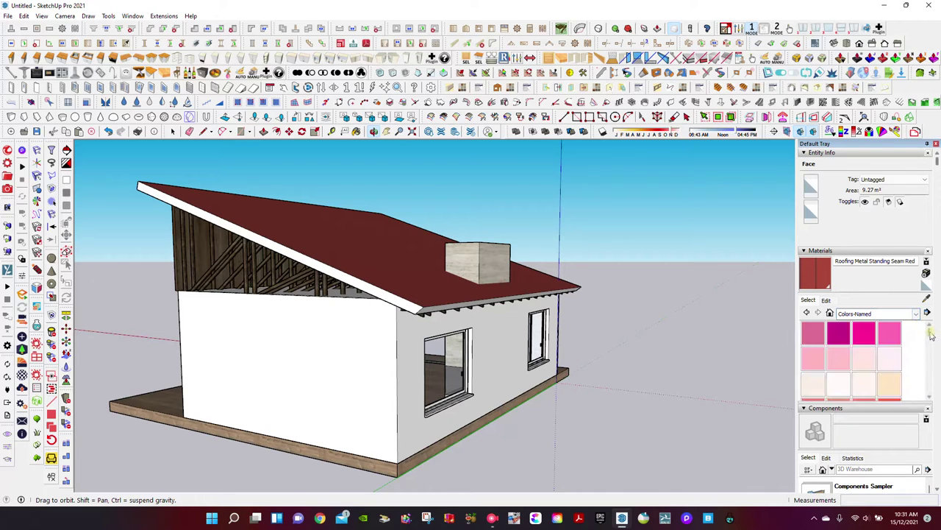
drag(931, 334, 930, 386)
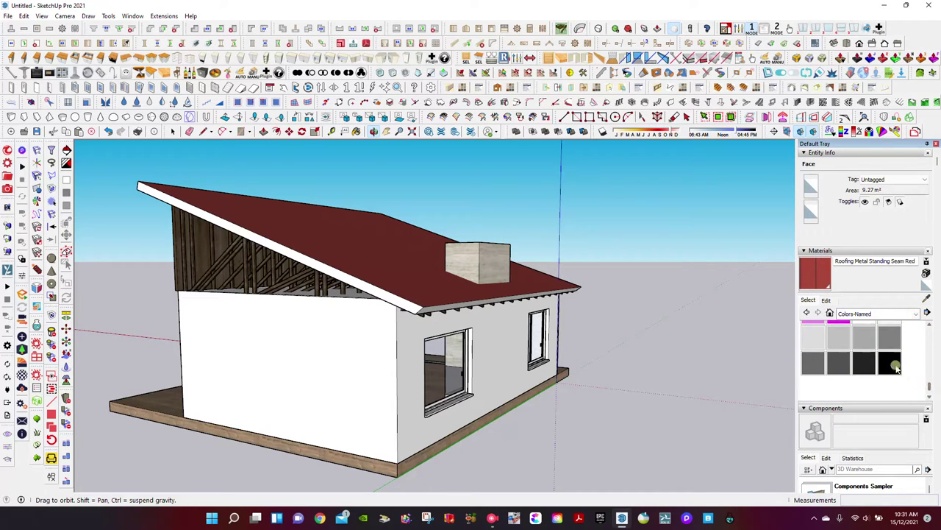
click(889, 338)
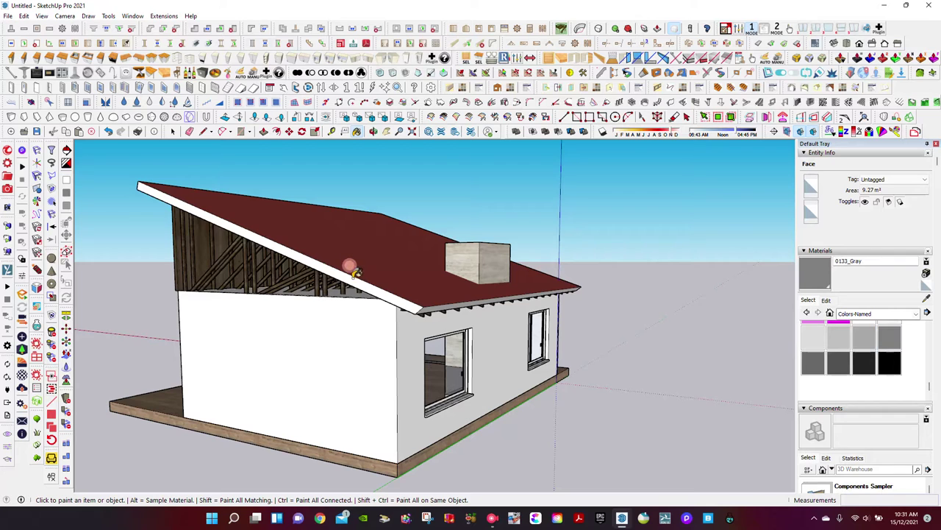
click(373, 131)
drag(383, 192, 349, 231)
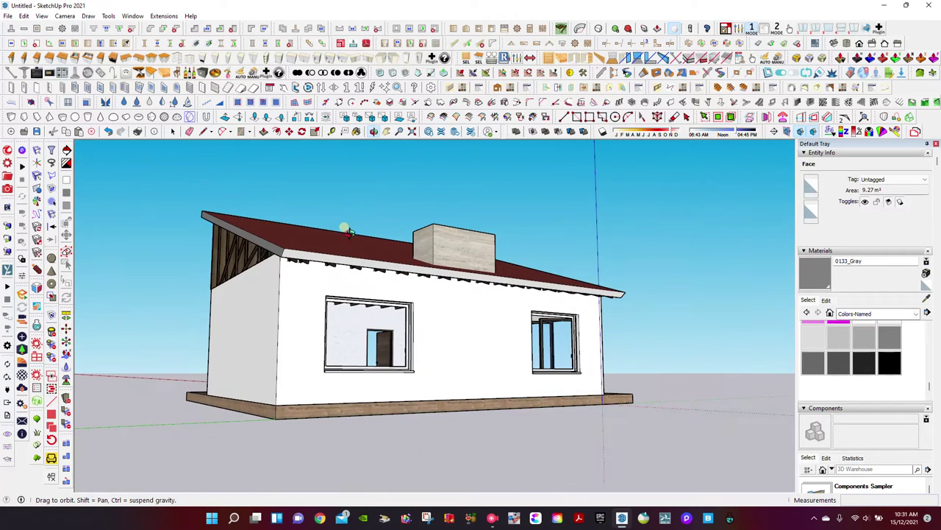
click(544, 281)
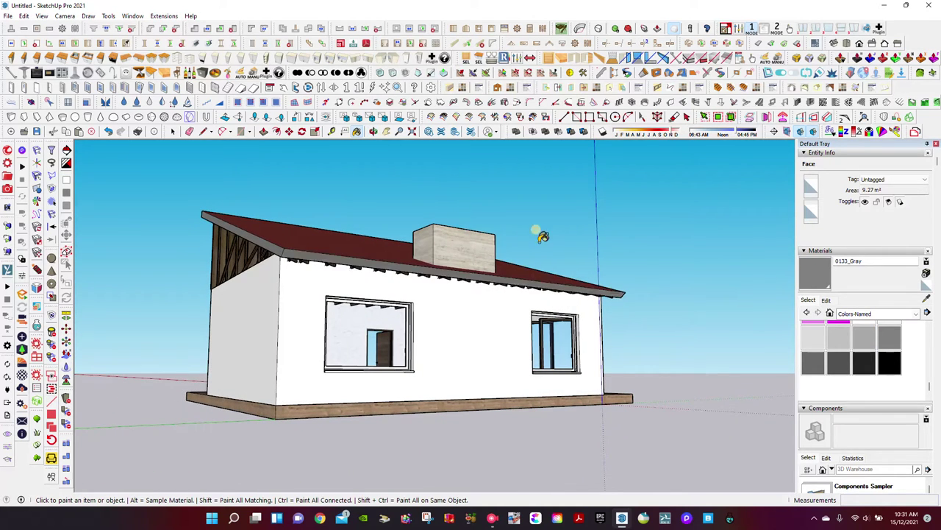
Step: Paint the top roof strip 0133_Gray as well
drag(699, 239, 573, 259)
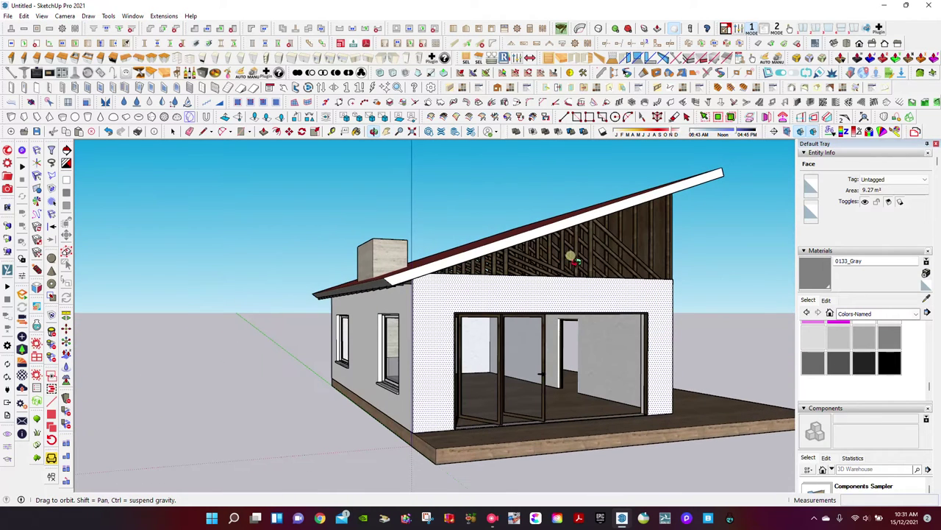
click(815, 283)
click(575, 209)
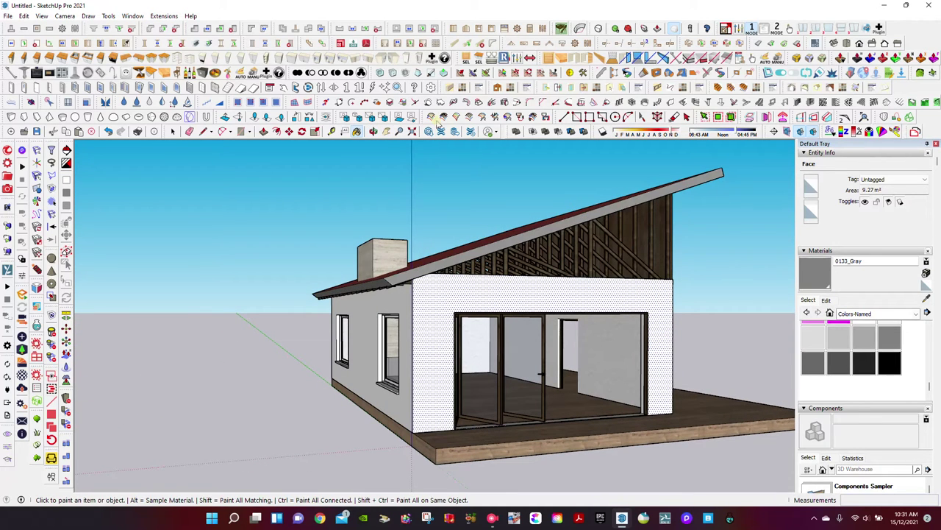
click(373, 131)
key(ctrl+z)
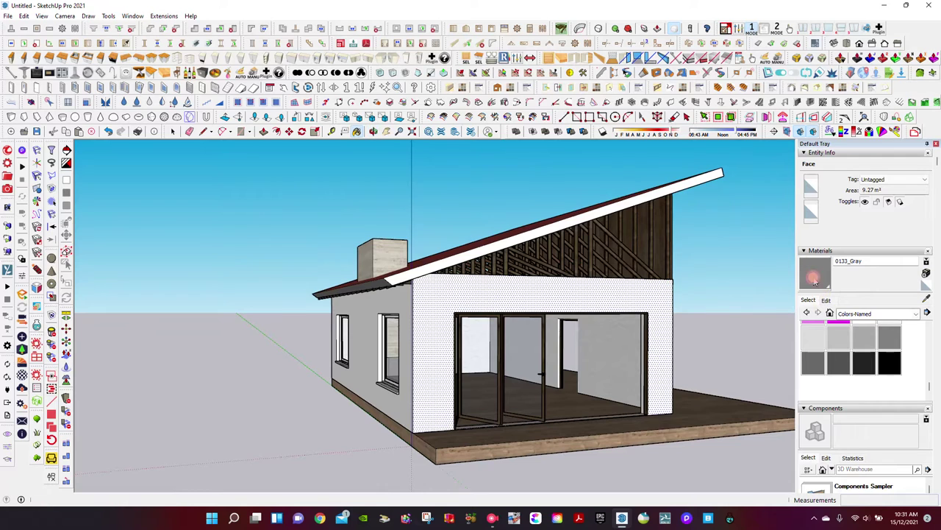
click(574, 208)
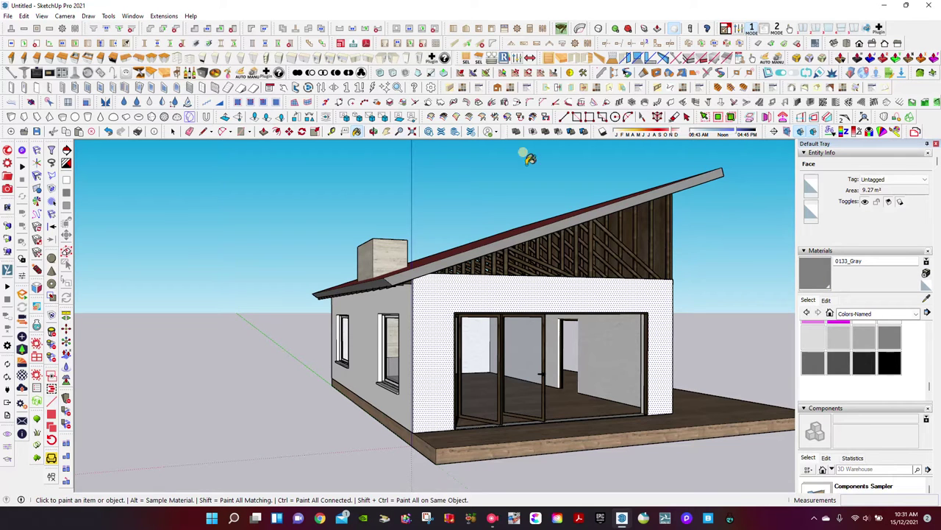
click(374, 131)
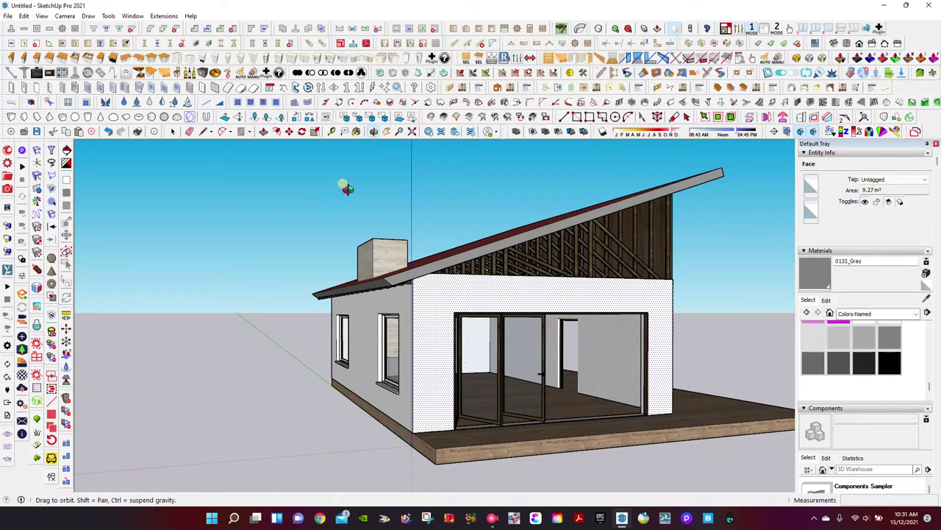
mouse_move(346, 184)
mouse_down()
mouse_move(352, 230)
mouse_move(431, 217)
mouse_move(445, 223)
mouse_move(490, 208)
mouse_move(431, 211)
mouse_up()
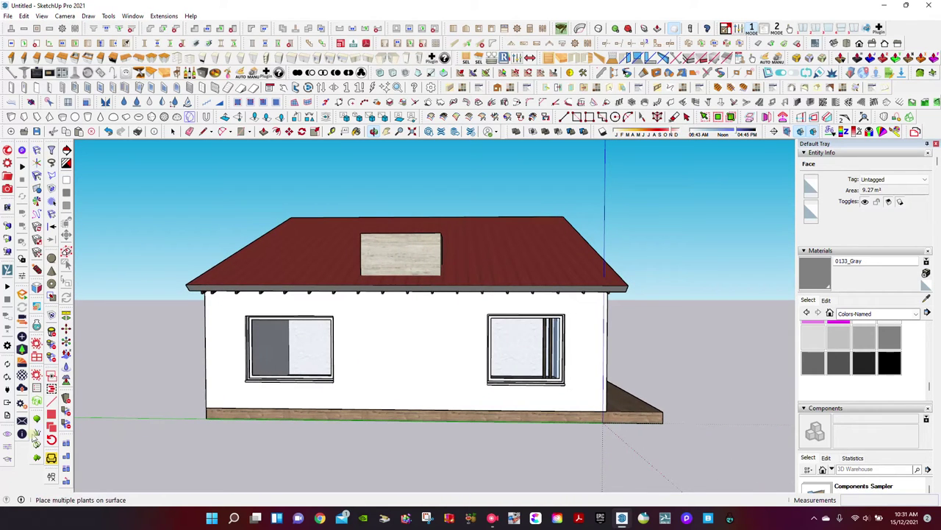
Step: Import the Rusticated Red Brick Stretcher texture from Architextures' Brick category
click(52, 478)
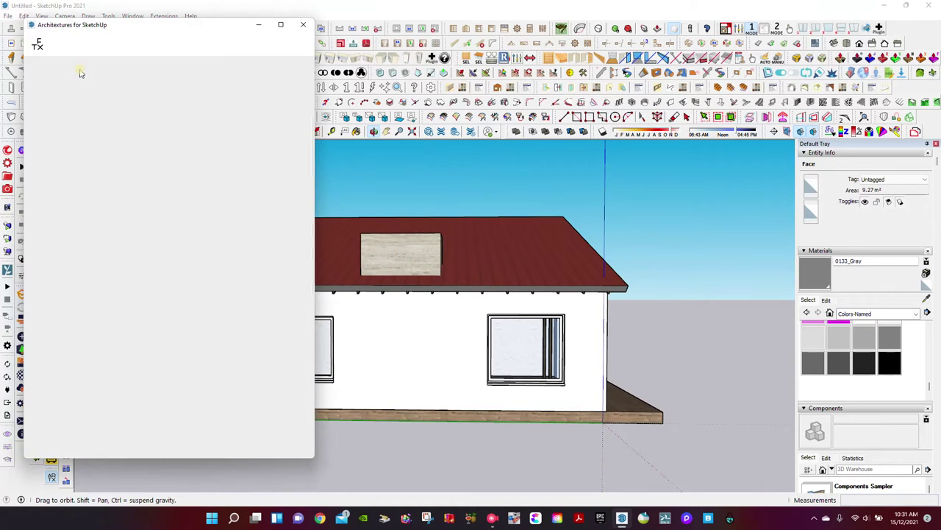
click(79, 81)
click(35, 112)
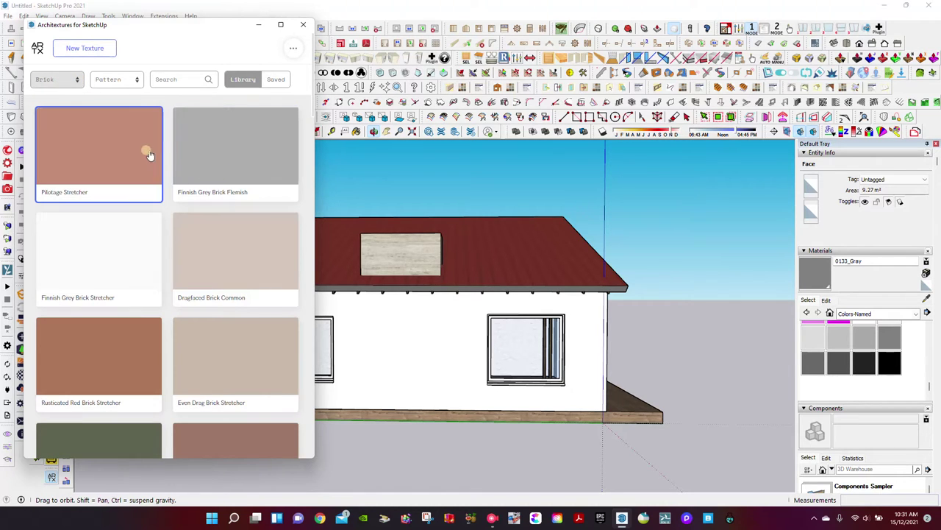
scroll(115, 242, down, 2)
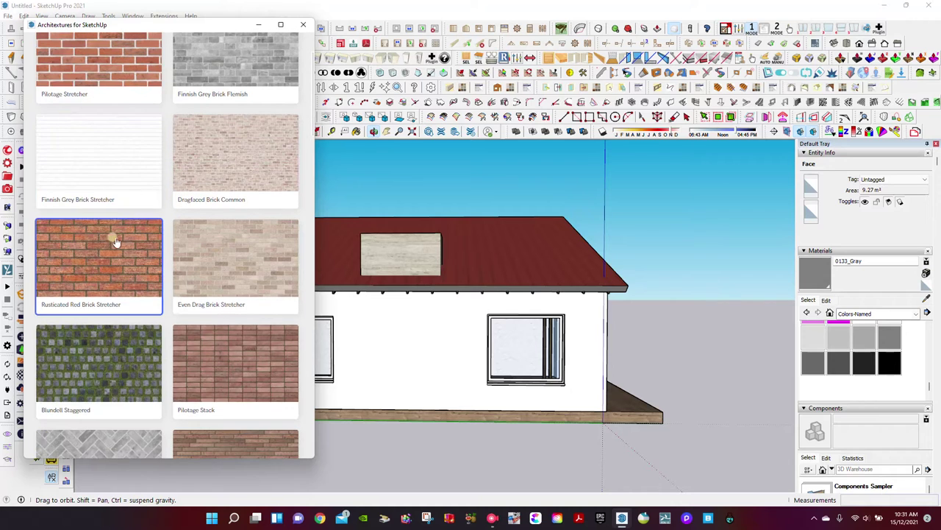
click(109, 255)
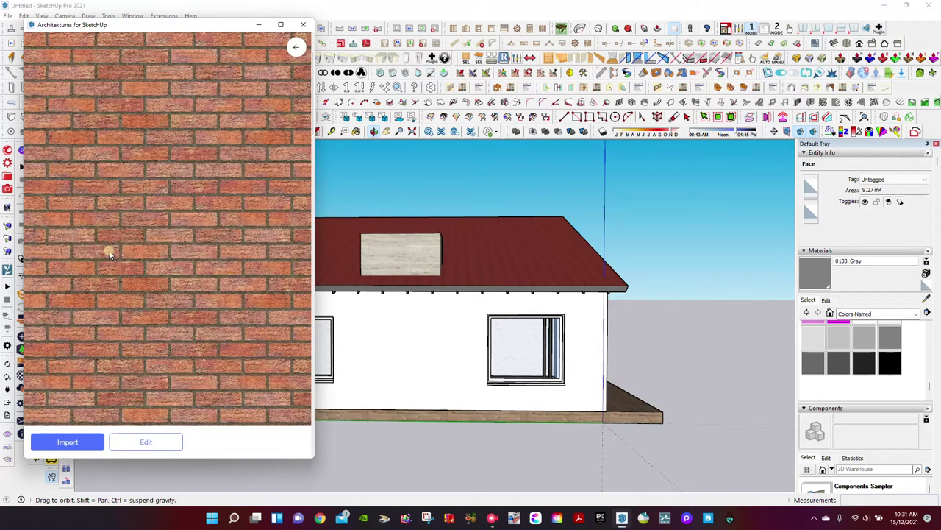
click(35, 441)
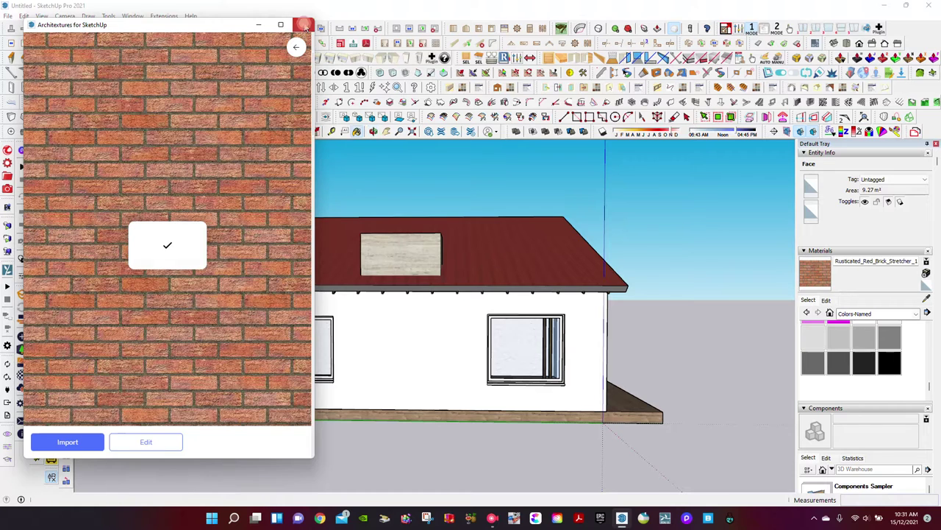
click(304, 25)
Step: Paint the long front wall with the red brick texture
click(414, 320)
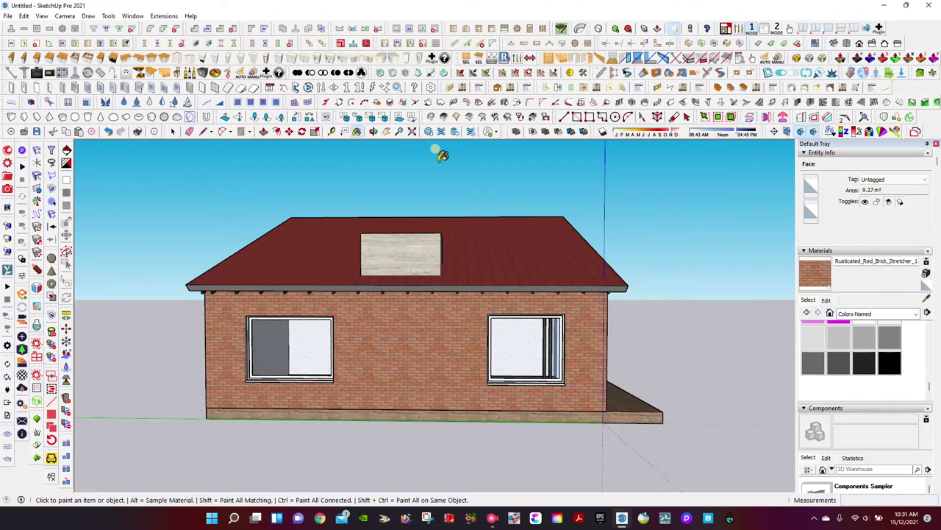
click(373, 131)
drag(515, 243, 416, 236)
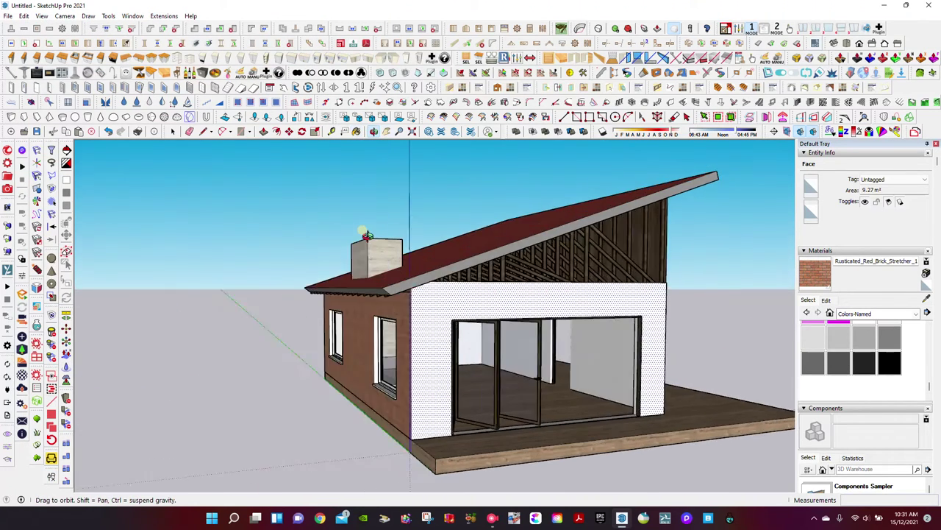
Step: Paint another white wall with the Rusticated Red Brick Stretcher material
click(819, 281)
click(615, 294)
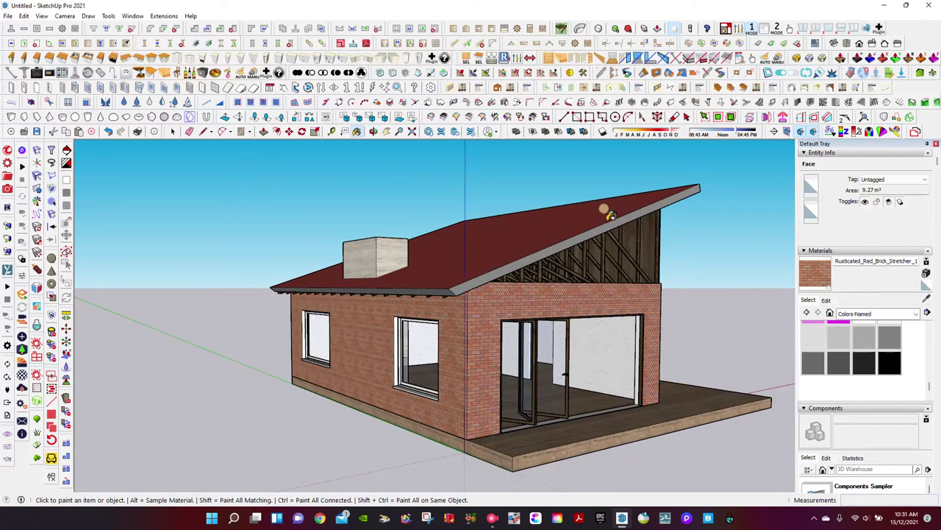
middle_drag(230, 249, 372, 282)
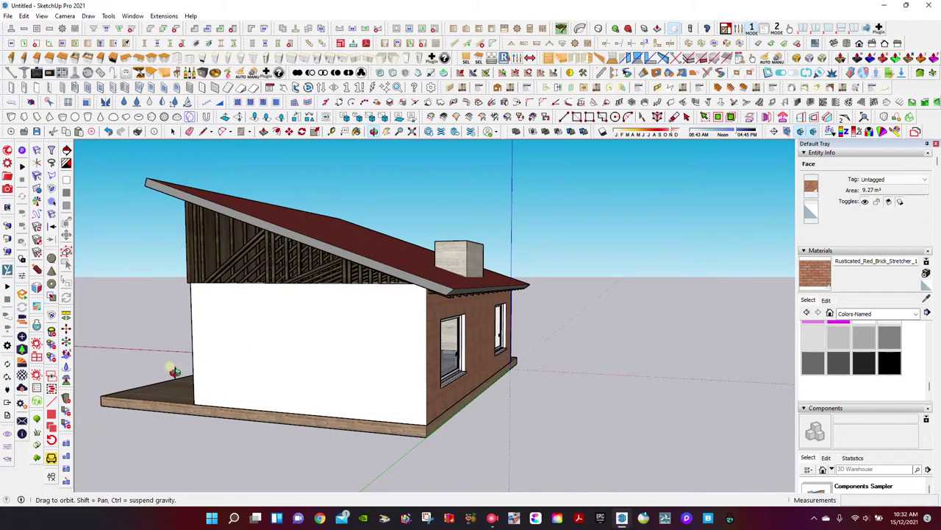
Step: Offset the timber deck slab's edge outward beyond the white wall
click(171, 133)
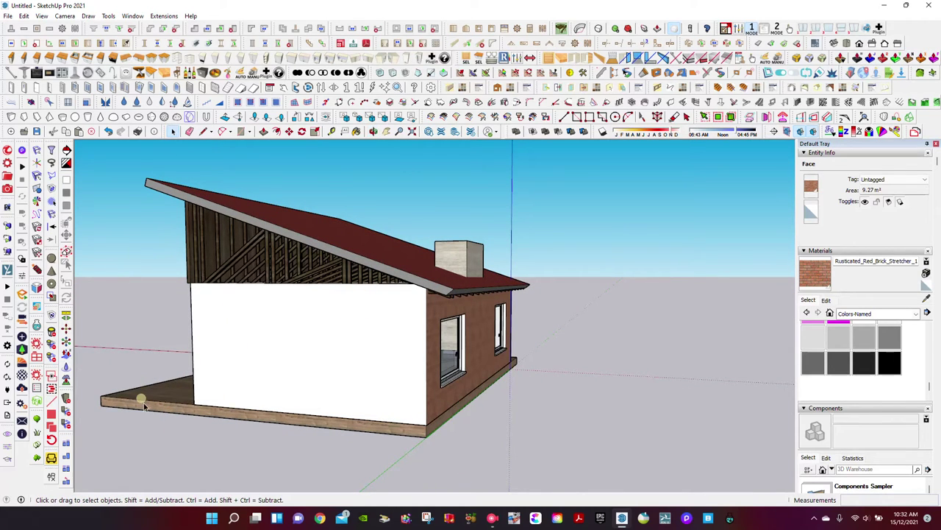
click(143, 402)
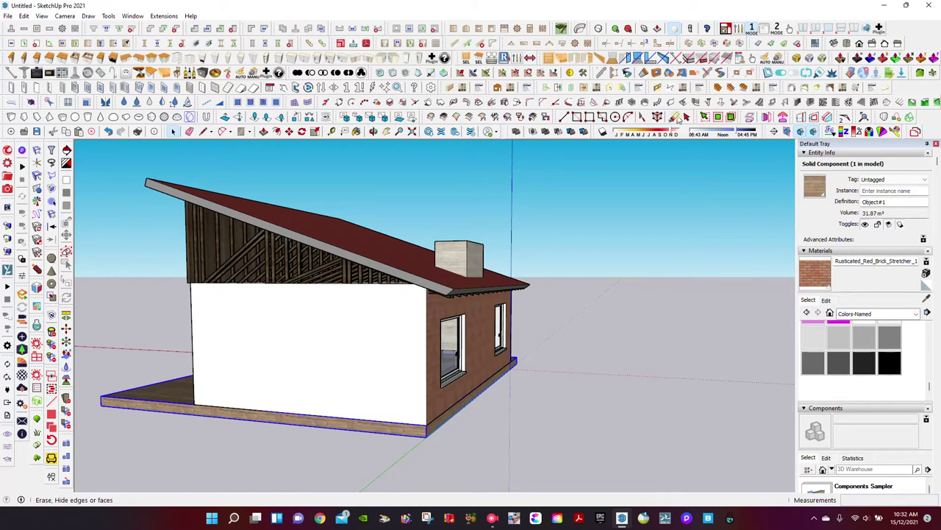
click(641, 118)
click(266, 418)
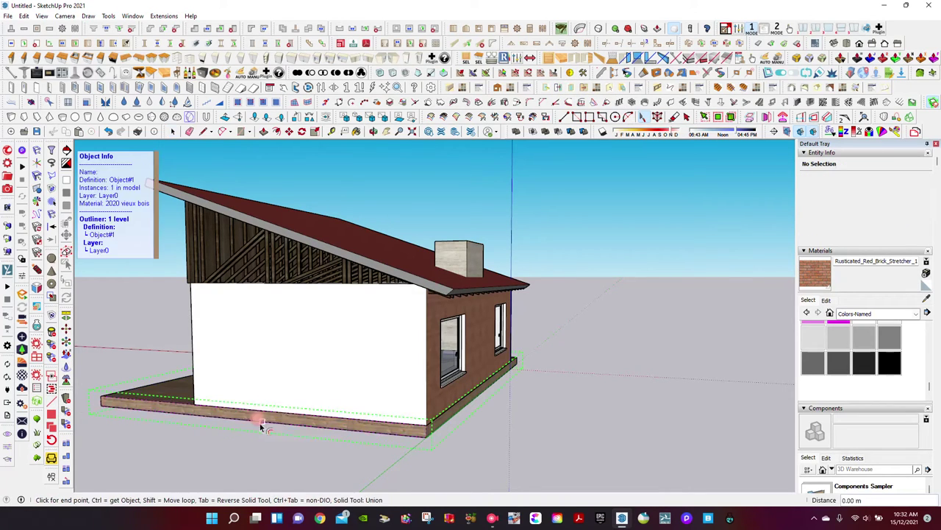
click(373, 131)
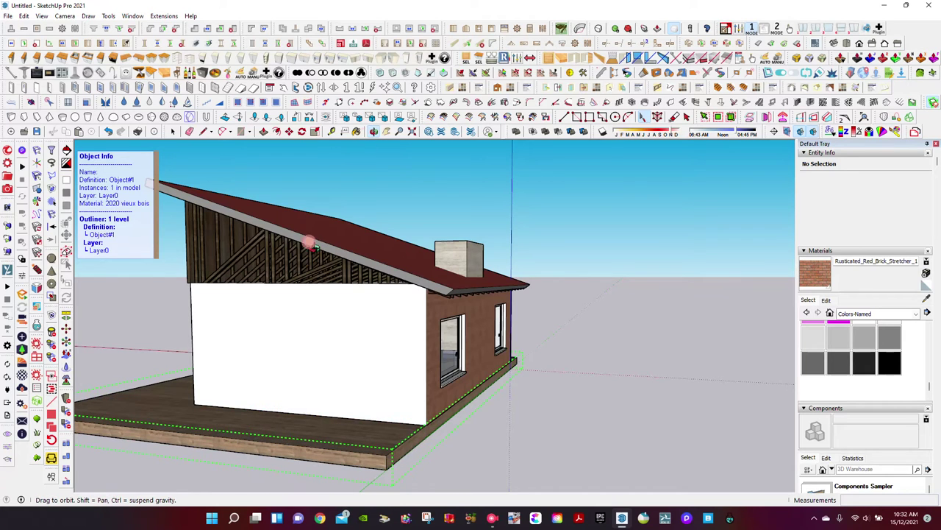
mouse_move(311, 242)
mouse_down()
mouse_move(403, 246)
mouse_move(390, 231)
mouse_up()
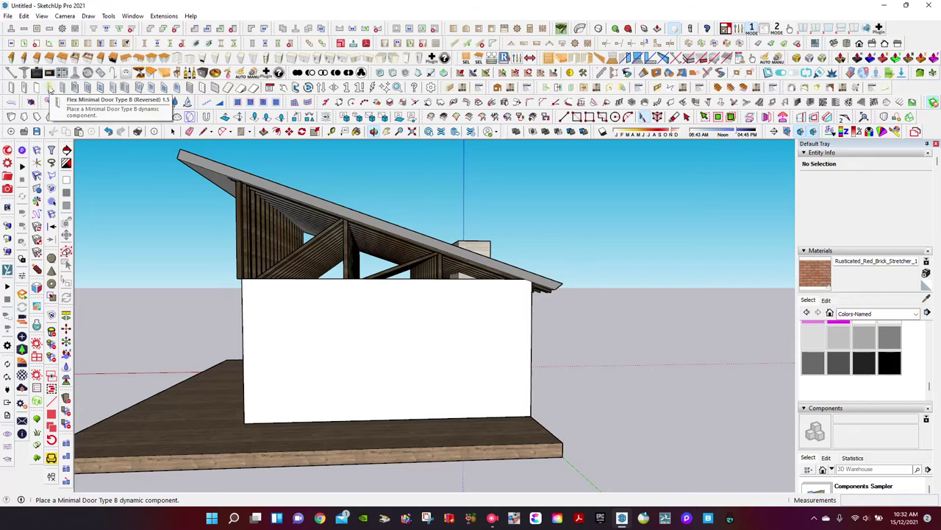
Step: Place a Minimal Door on the white wall and paint it Walnut_783 from In Model
click(48, 87)
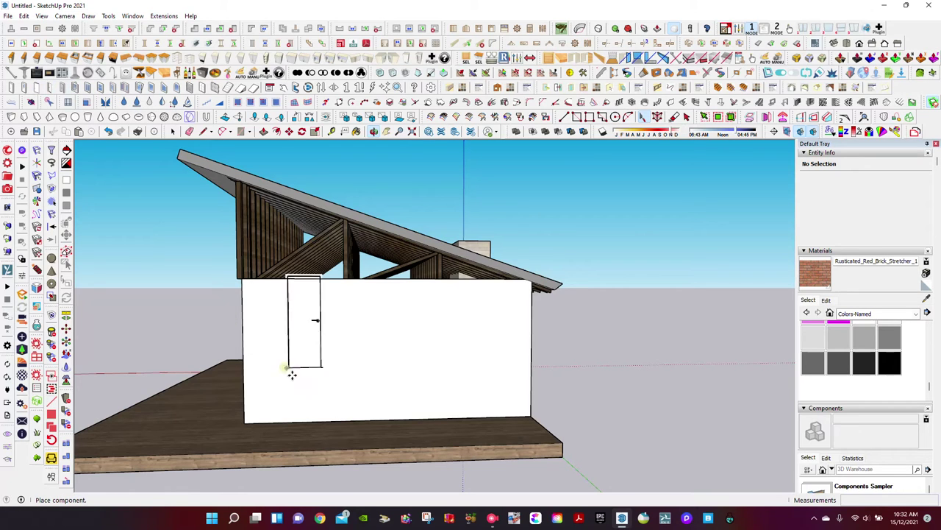
click(301, 420)
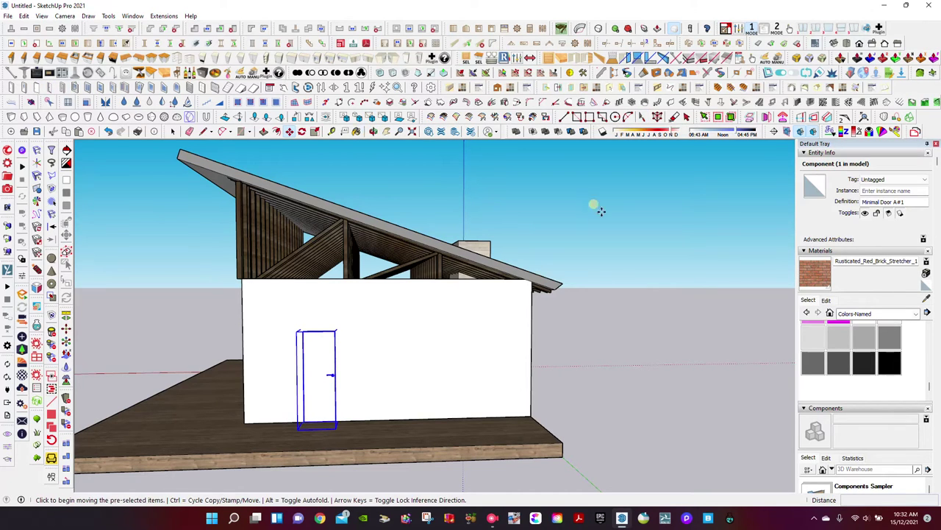
click(918, 313)
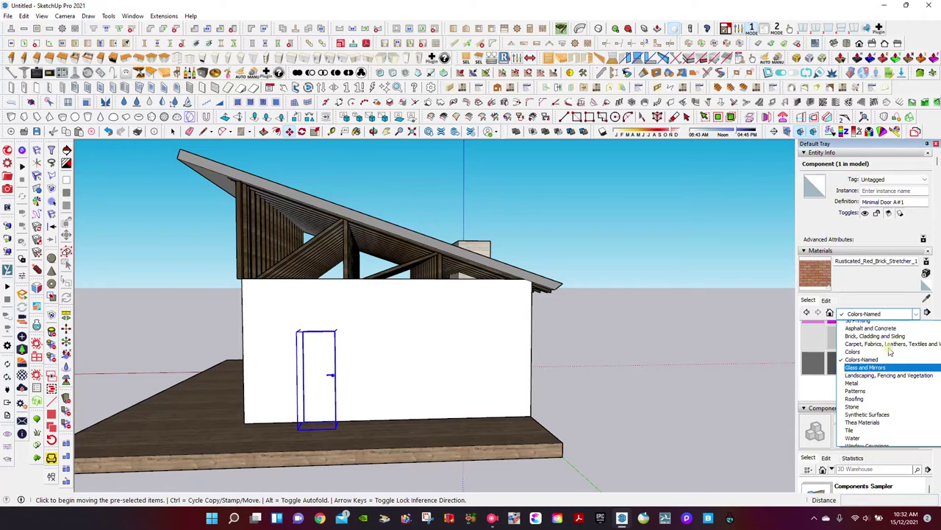
click(853, 324)
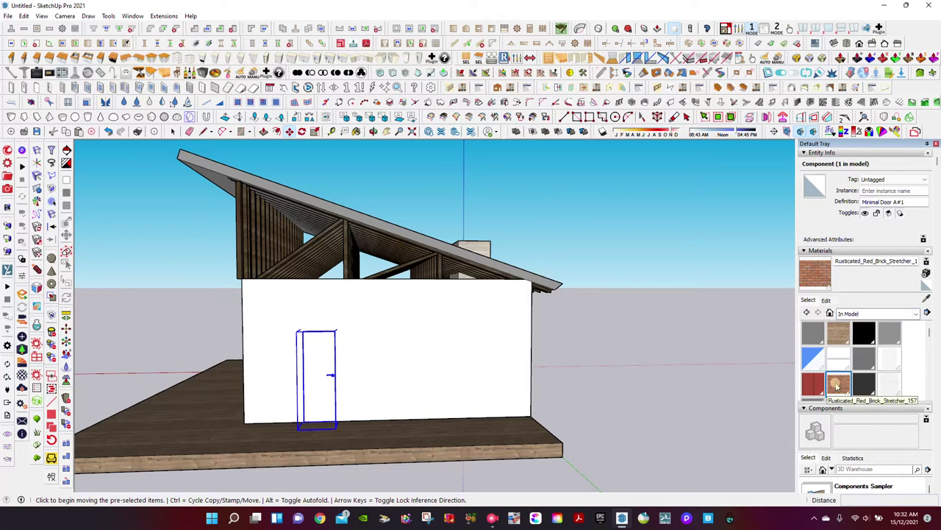
scroll(860, 363, down, 2)
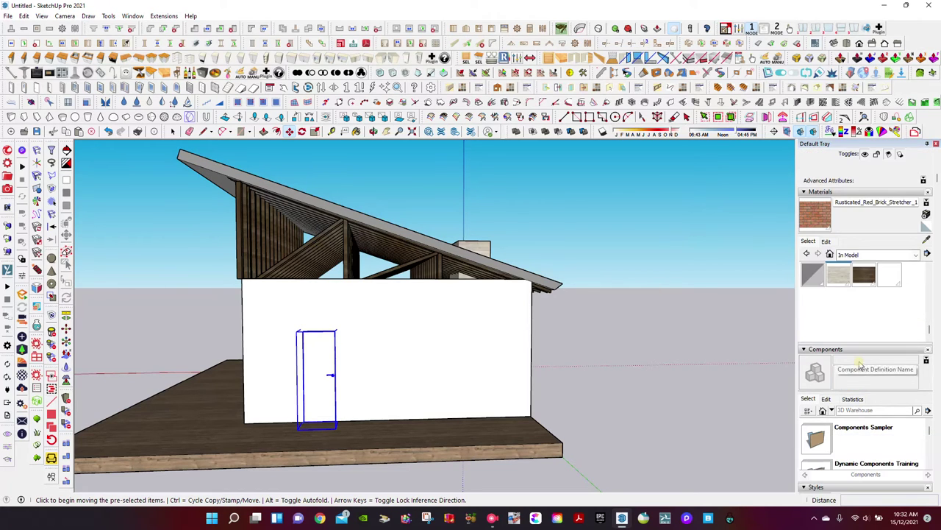
scroll(860, 364, up, 2)
scroll(860, 363, down, 2)
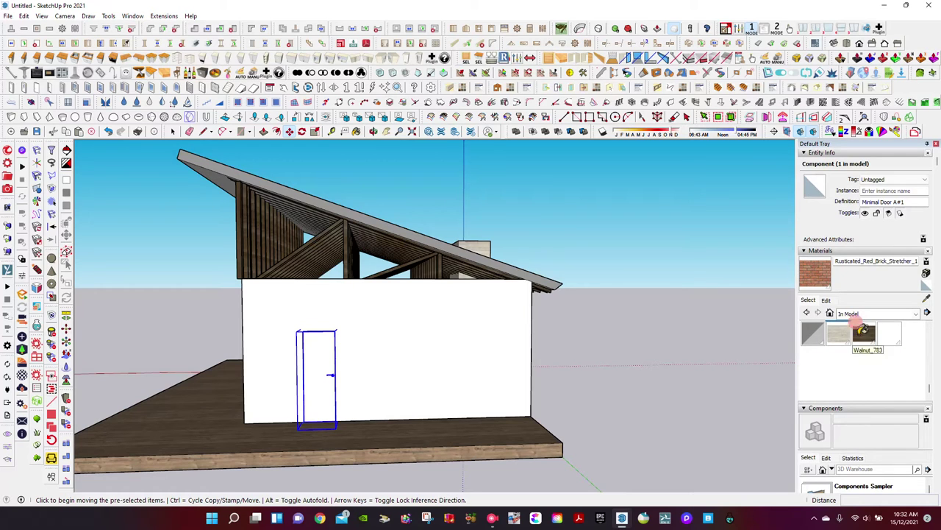
click(862, 333)
click(323, 345)
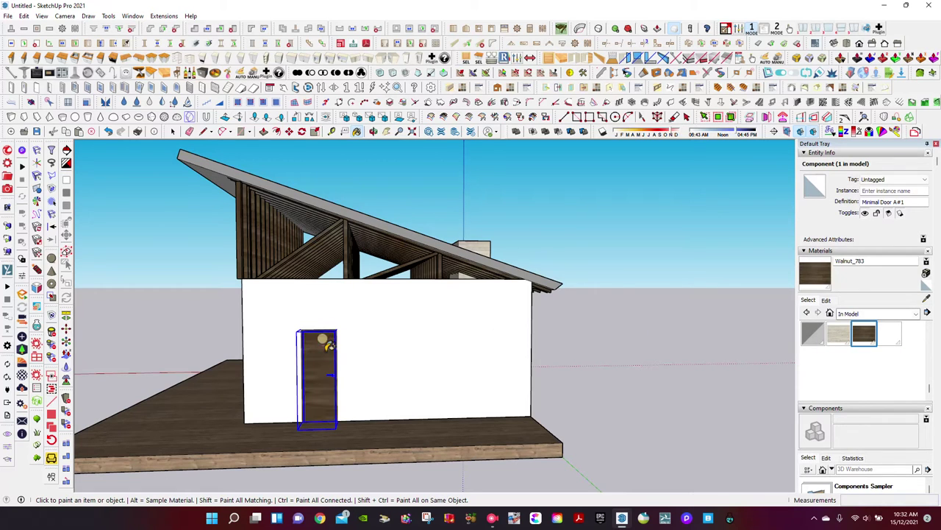
Step: Scale the door slightly wider on the red axis and taller on green
click(315, 131)
click(332, 376)
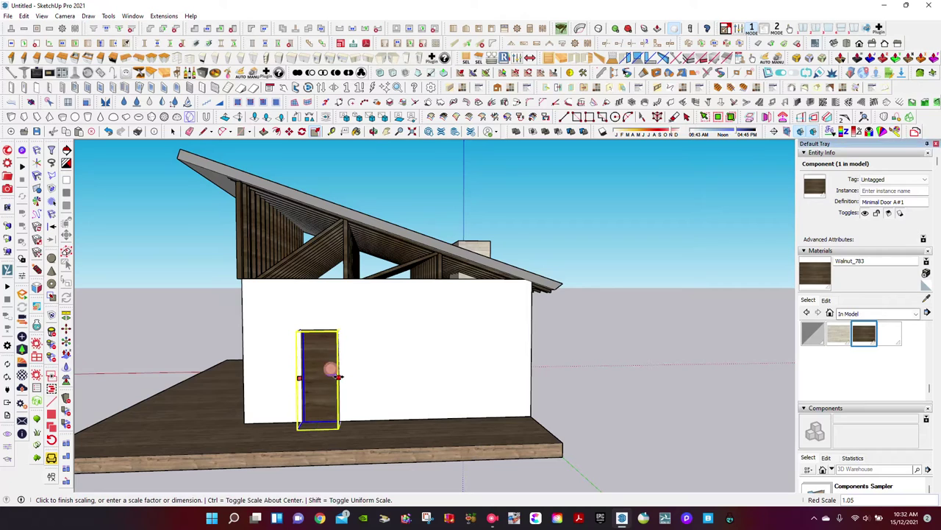
click(345, 376)
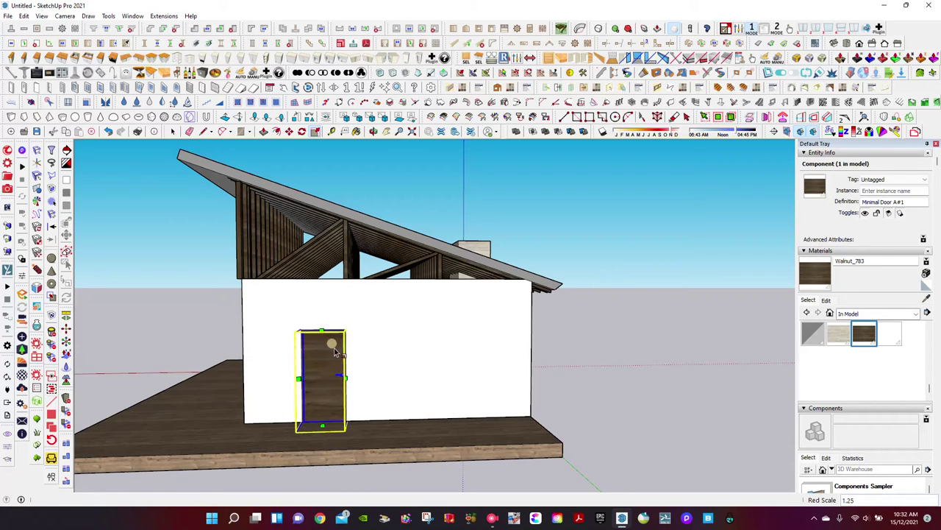
click(320, 328)
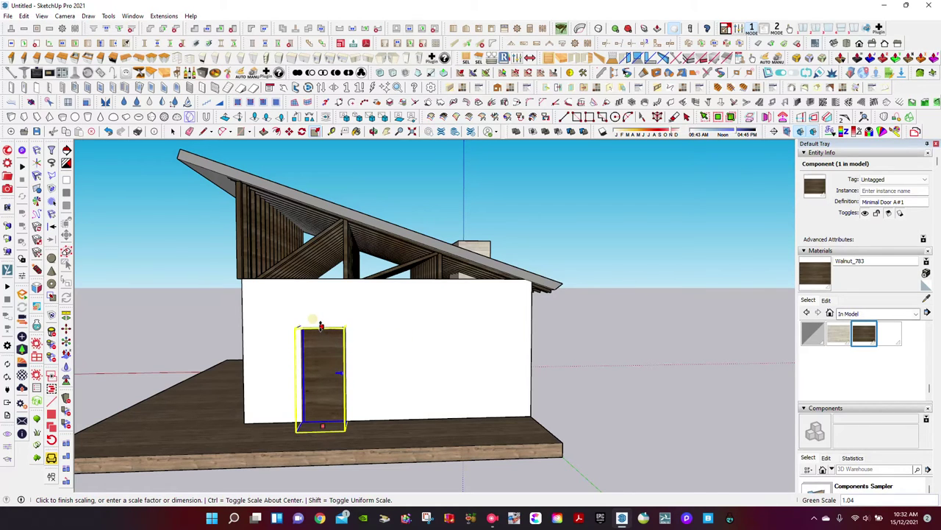
click(321, 324)
Step: Swing the door open with the Interact tool
click(283, 87)
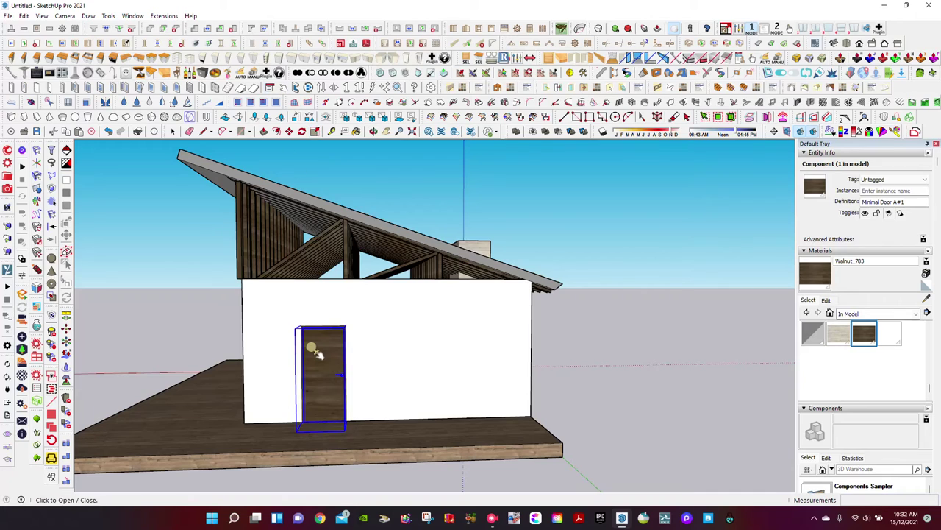
click(374, 131)
mouse_move(372, 220)
mouse_down()
mouse_move(316, 217)
mouse_move(573, 254)
mouse_move(521, 250)
mouse_move(645, 209)
mouse_move(478, 253)
mouse_move(443, 230)
mouse_up()
Step: Offset the deck's front edge about 1.1 m further out in front of the doors
click(263, 131)
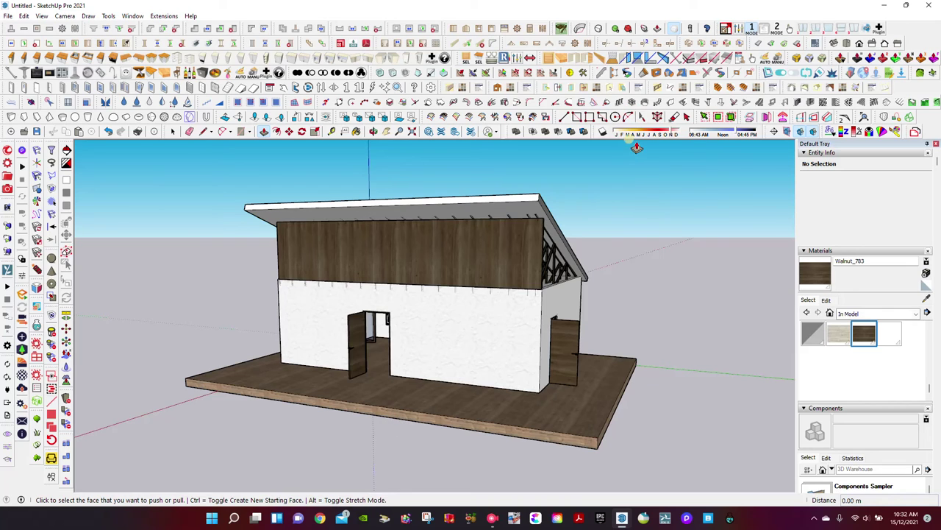
click(642, 116)
click(398, 416)
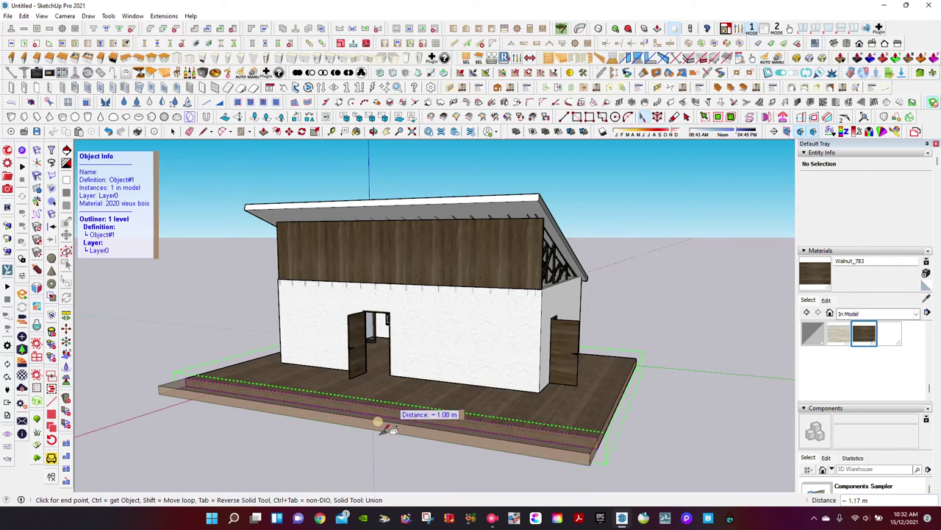
click(326, 463)
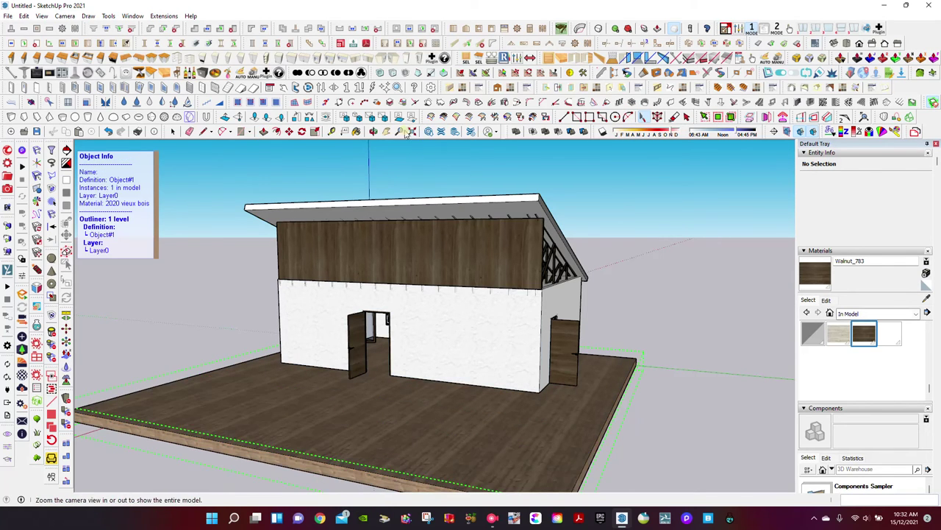
Step: Orbit and zoom out to review the extended deck from the brick side
click(371, 130)
mouse_move(243, 280)
mouse_down()
mouse_move(372, 272)
mouse_move(415, 246)
mouse_move(483, 246)
mouse_move(353, 246)
mouse_move(348, 264)
mouse_up()
scroll(335, 265, down, 3)
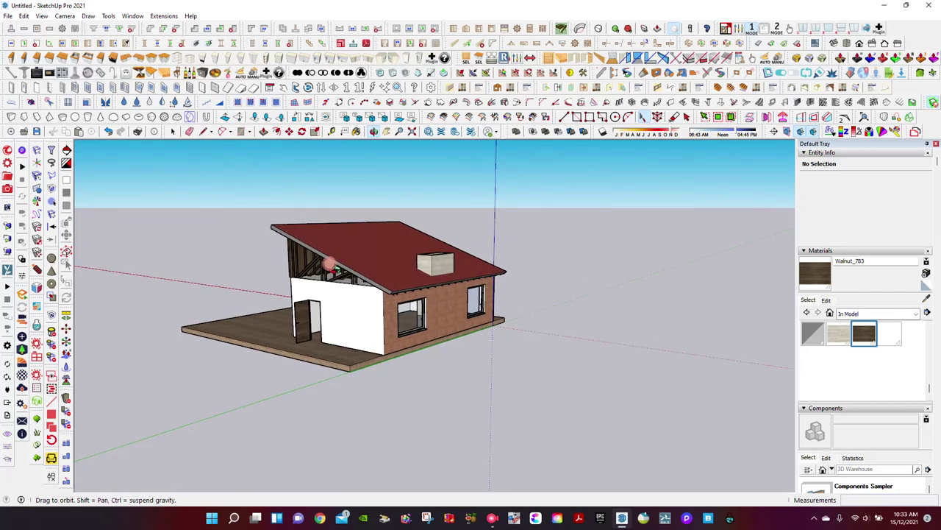
drag(184, 245, 242, 239)
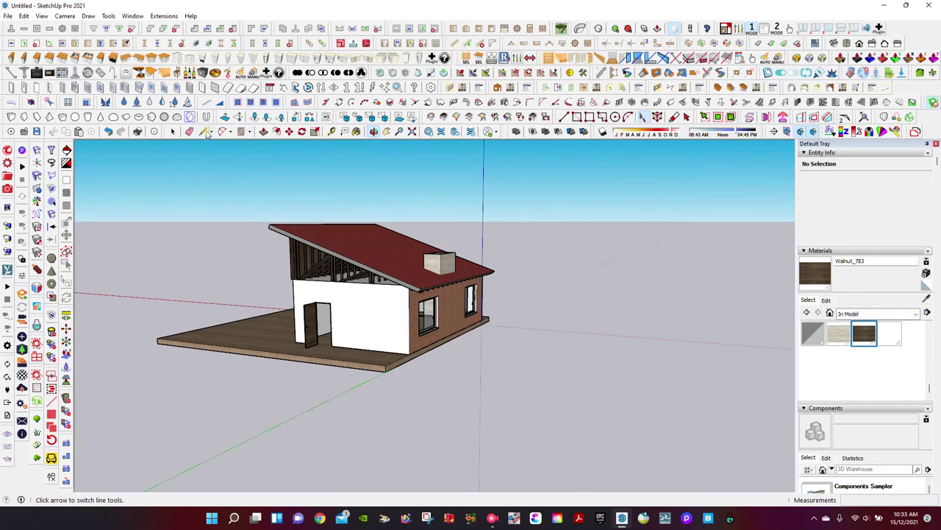
key(space)
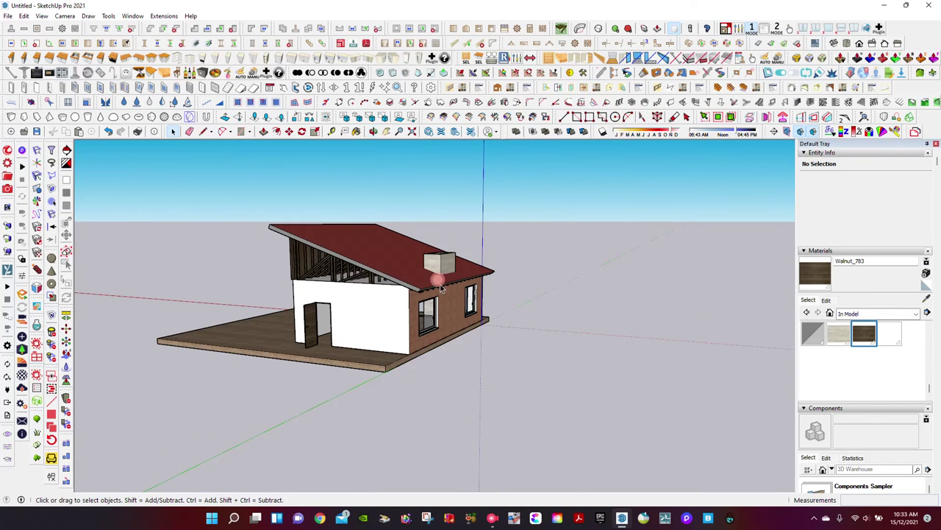
click(643, 118)
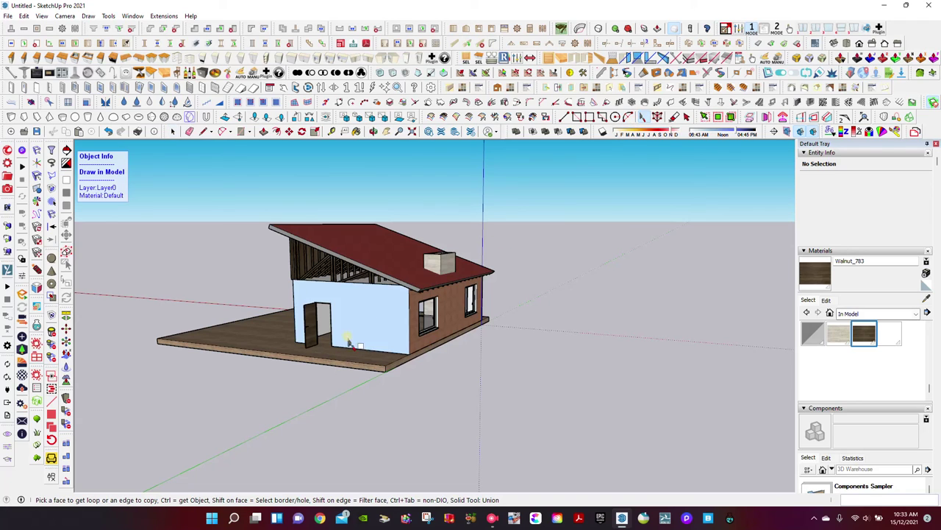